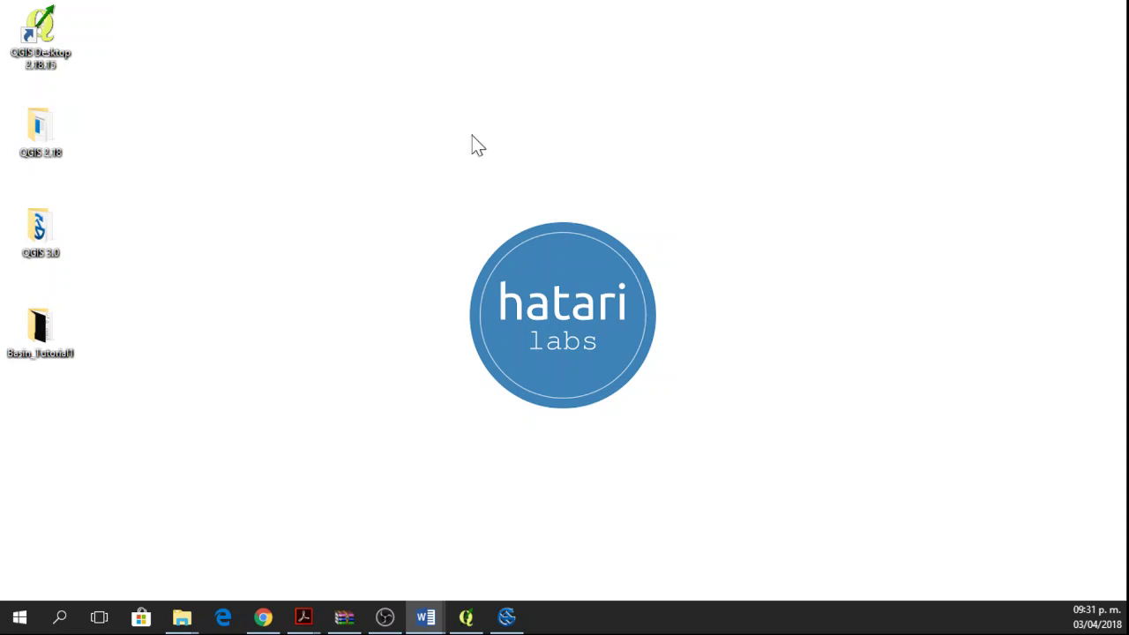
# - Load the ASTGTM2_tlaxcala_dem raster into QGIS and switch its layer on so it draws
pyautogui.moveTo(466, 617)
pyautogui.click(479, 560)
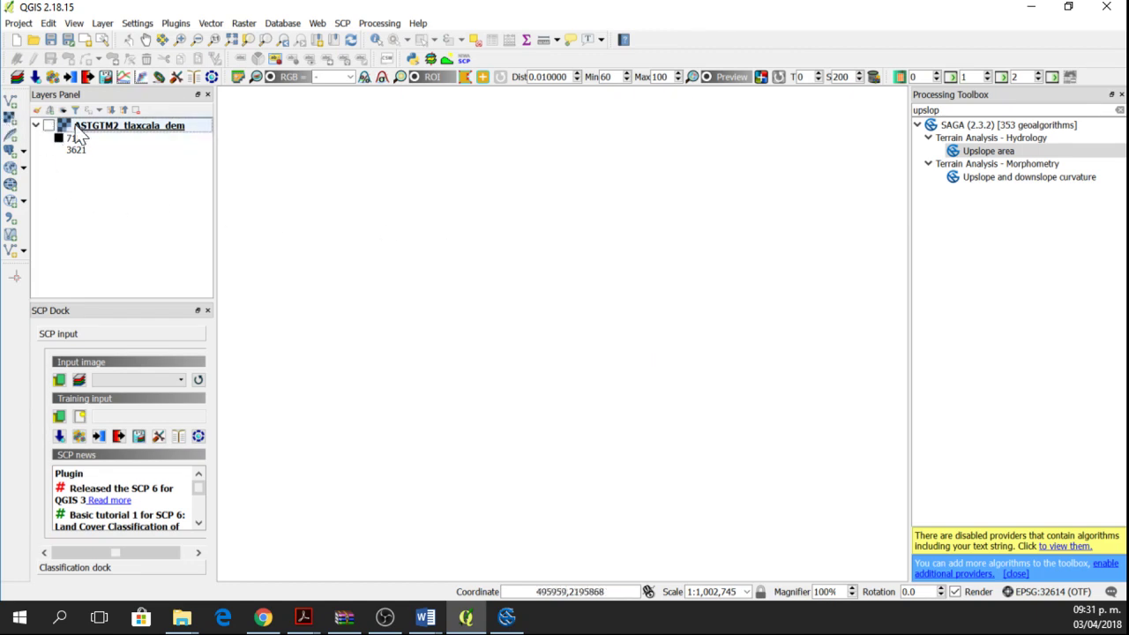
pyautogui.click(10, 116)
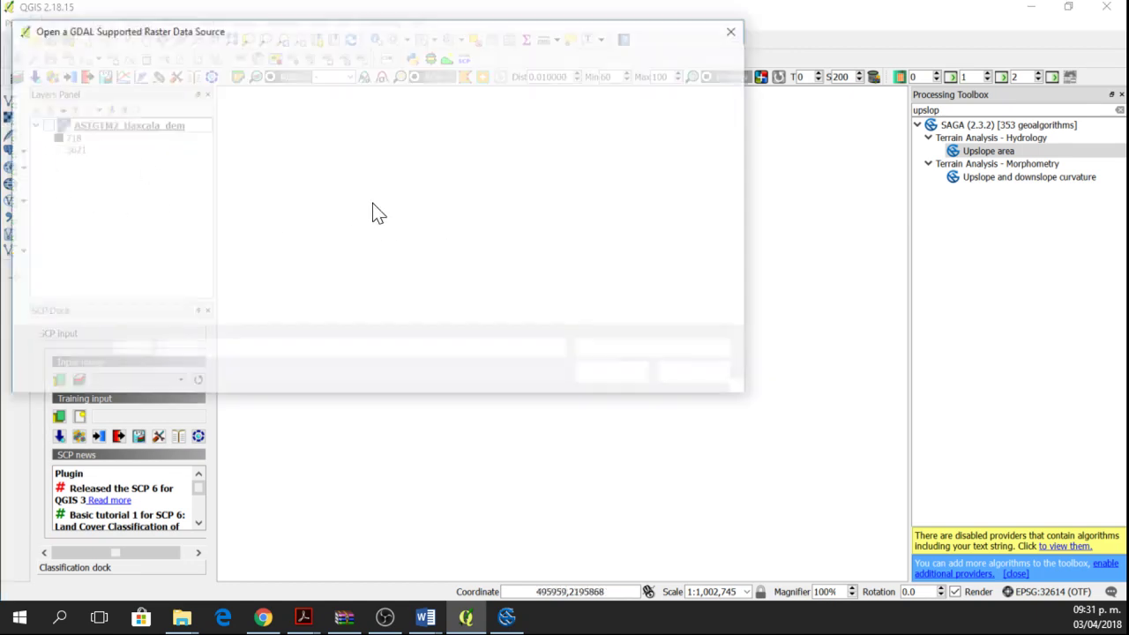
pyautogui.click(204, 199)
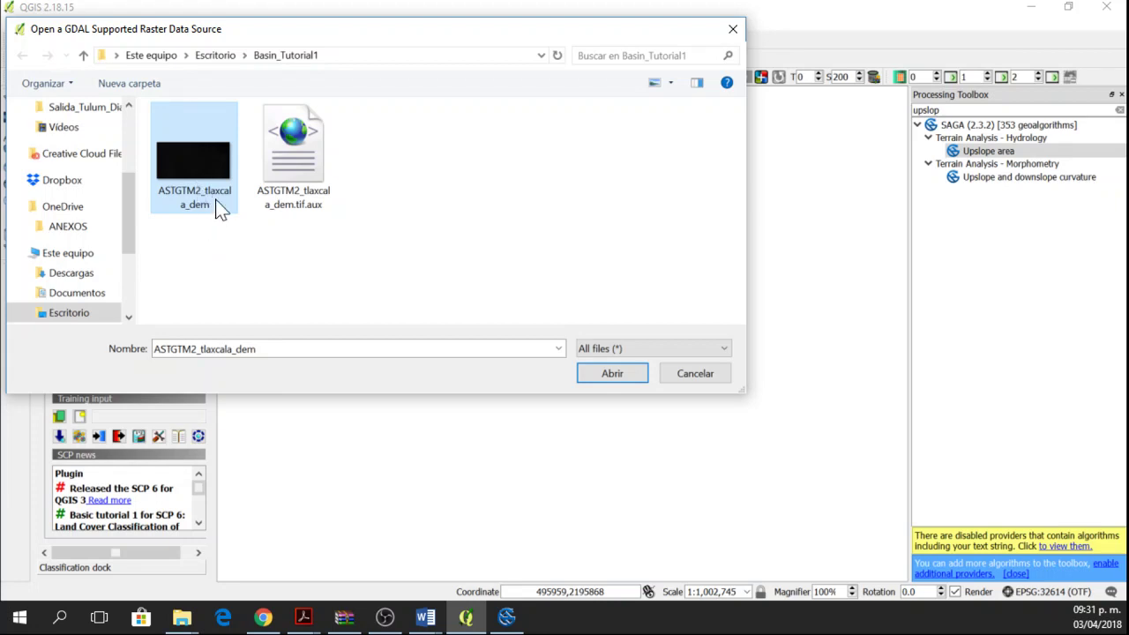
pyautogui.click(732, 34)
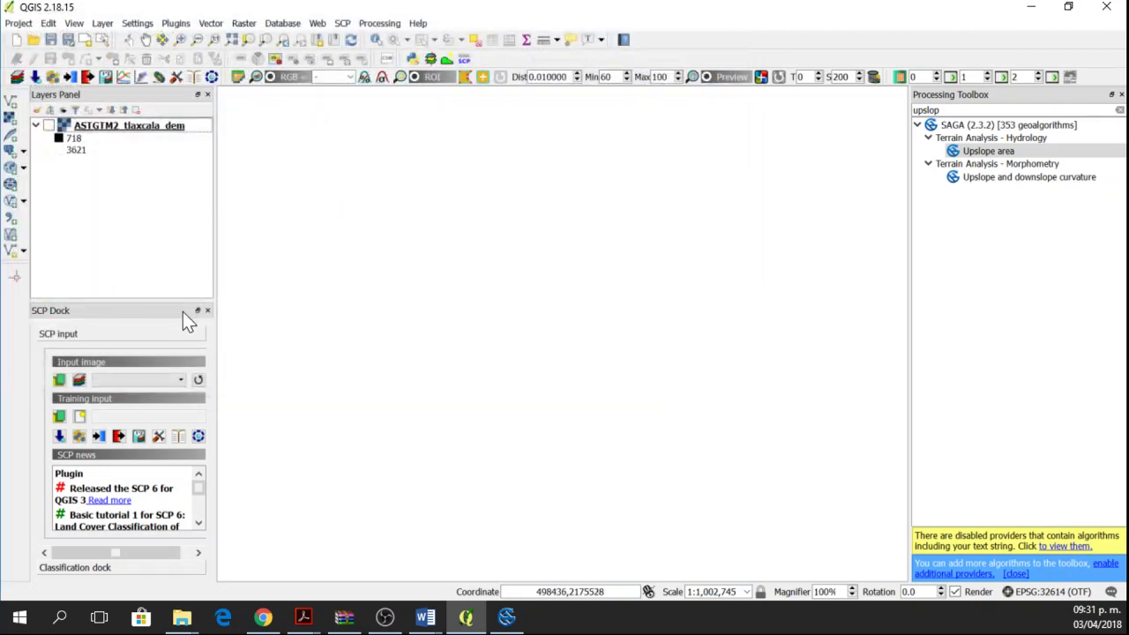
pyautogui.click(48, 125)
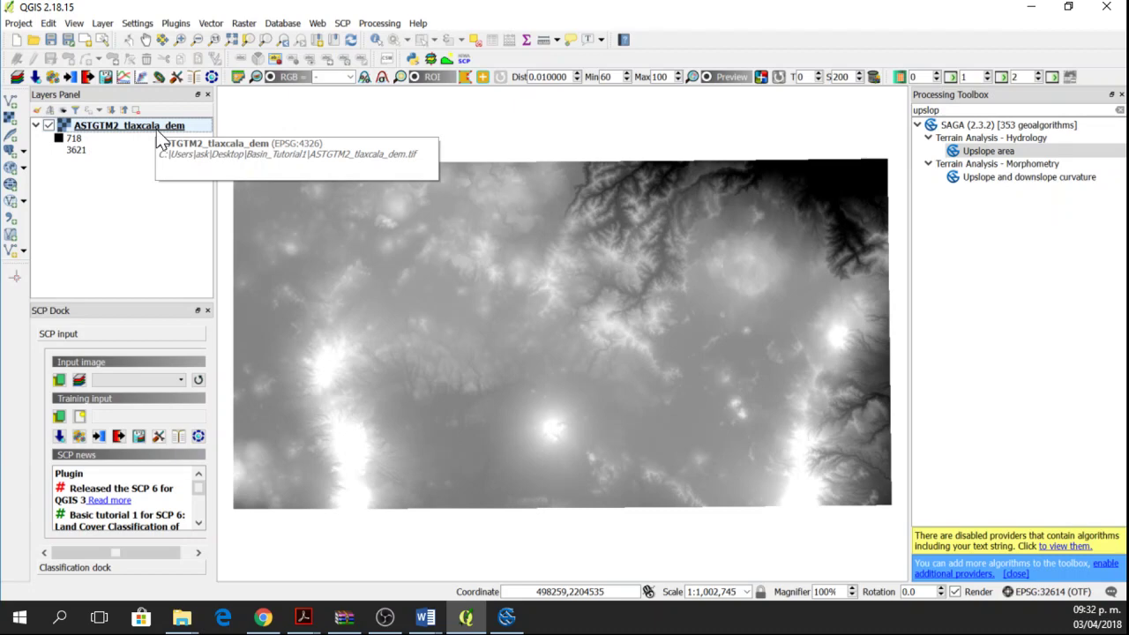
# - Start Warp (Reproject) with the output file named ASTGTM2_tlaxcala_dem_utm.tif
pyautogui.click(243, 23)
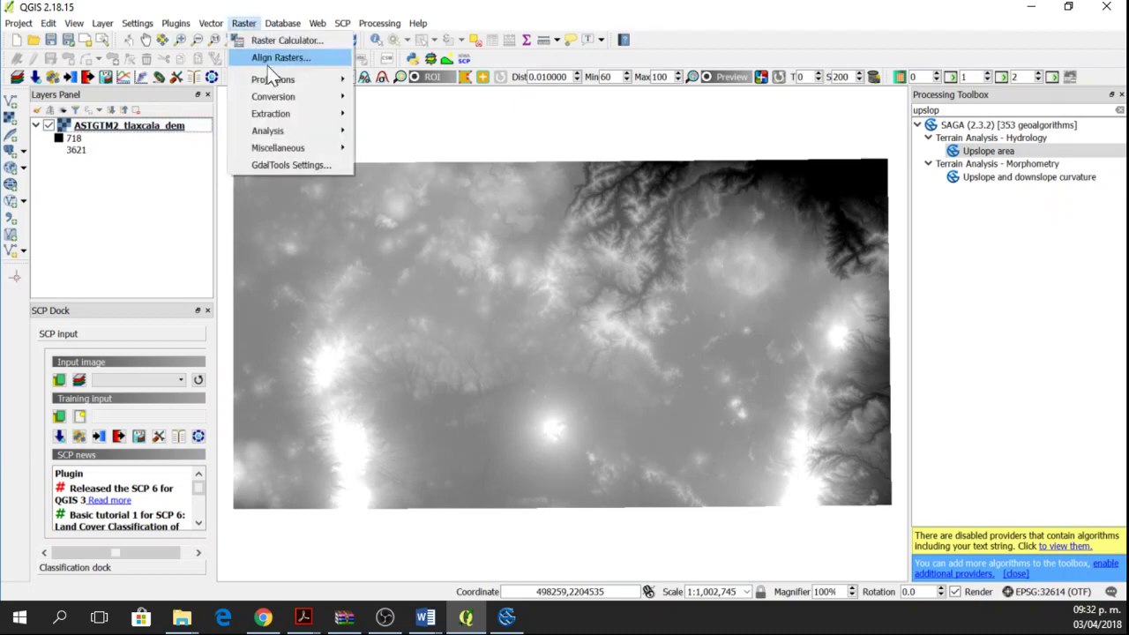
pyautogui.moveTo(289, 82)
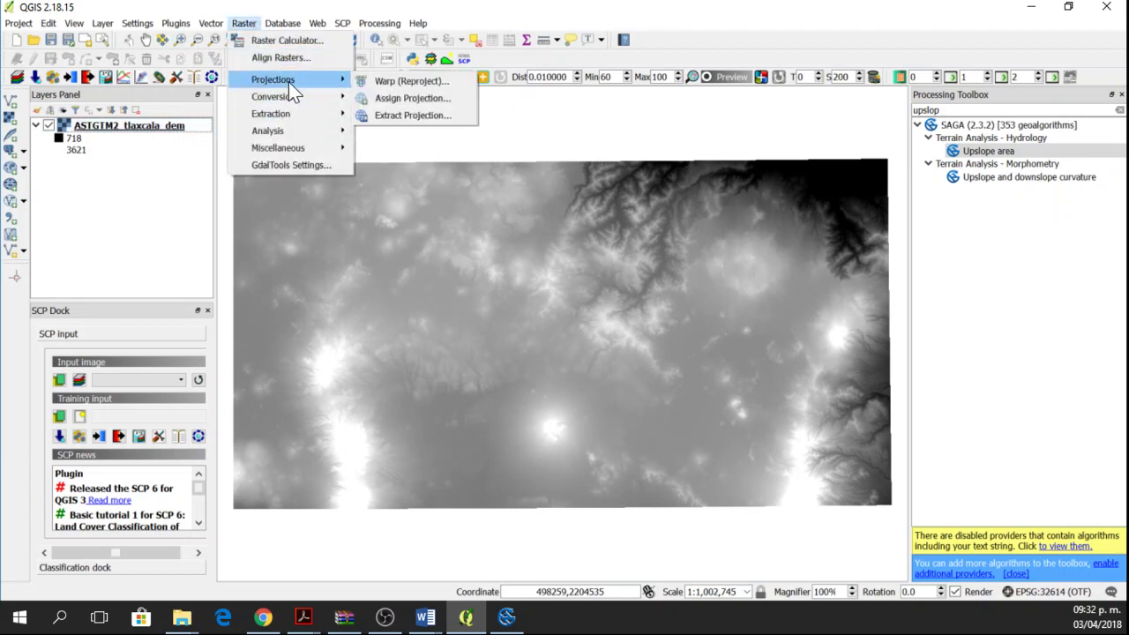
pyautogui.click(373, 86)
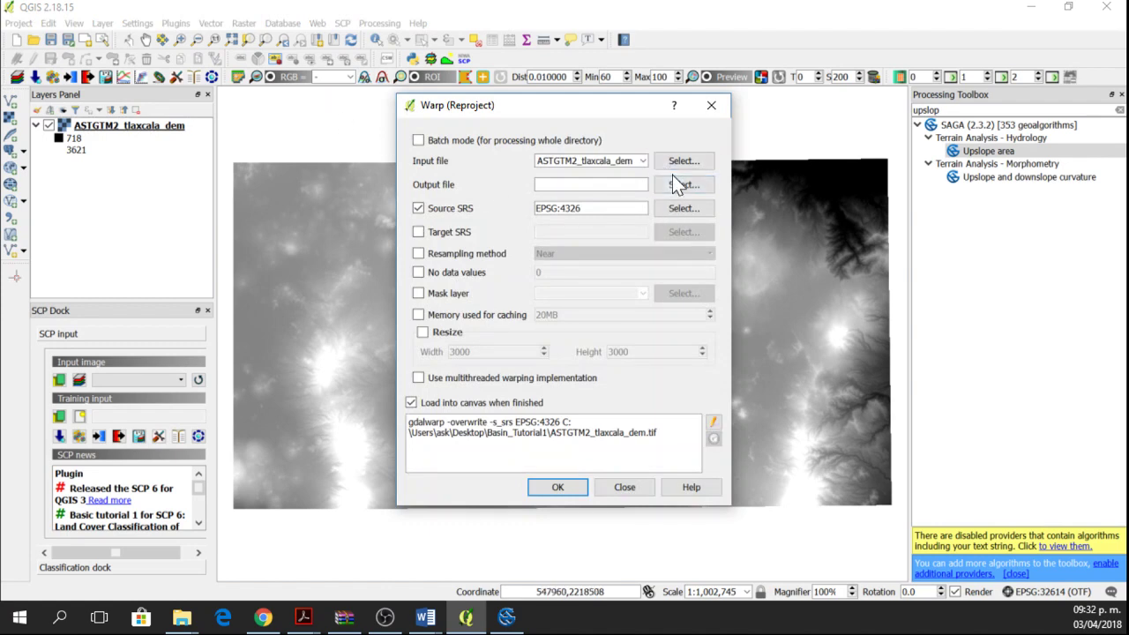
pyautogui.click(669, 184)
pyautogui.click(607, 265)
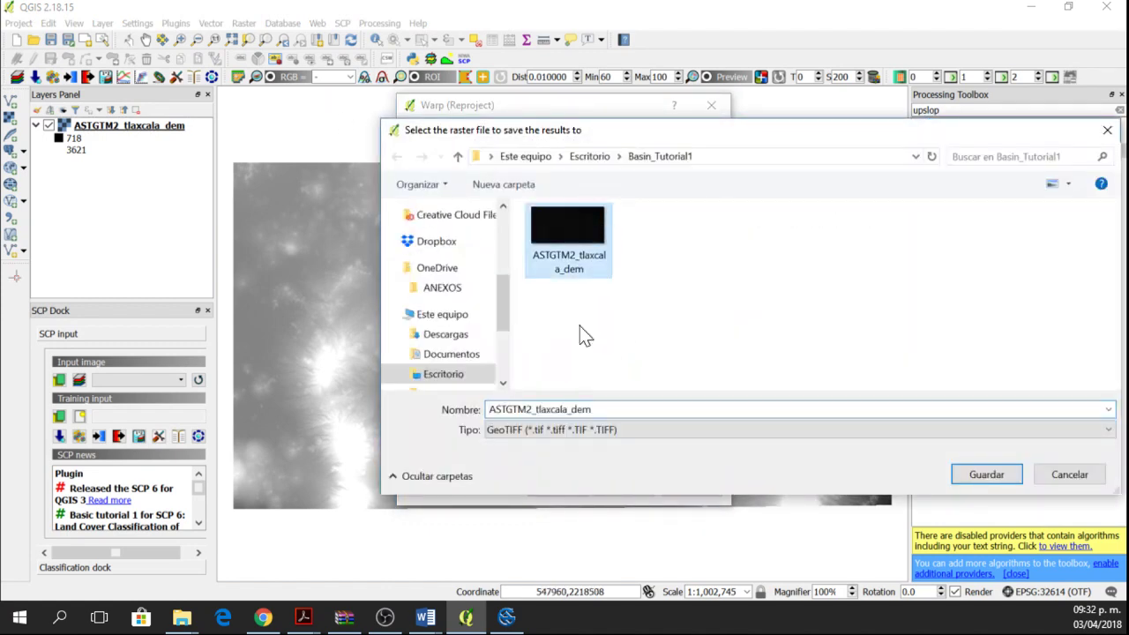
pyautogui.click(589, 409)
pyautogui.click(591, 410)
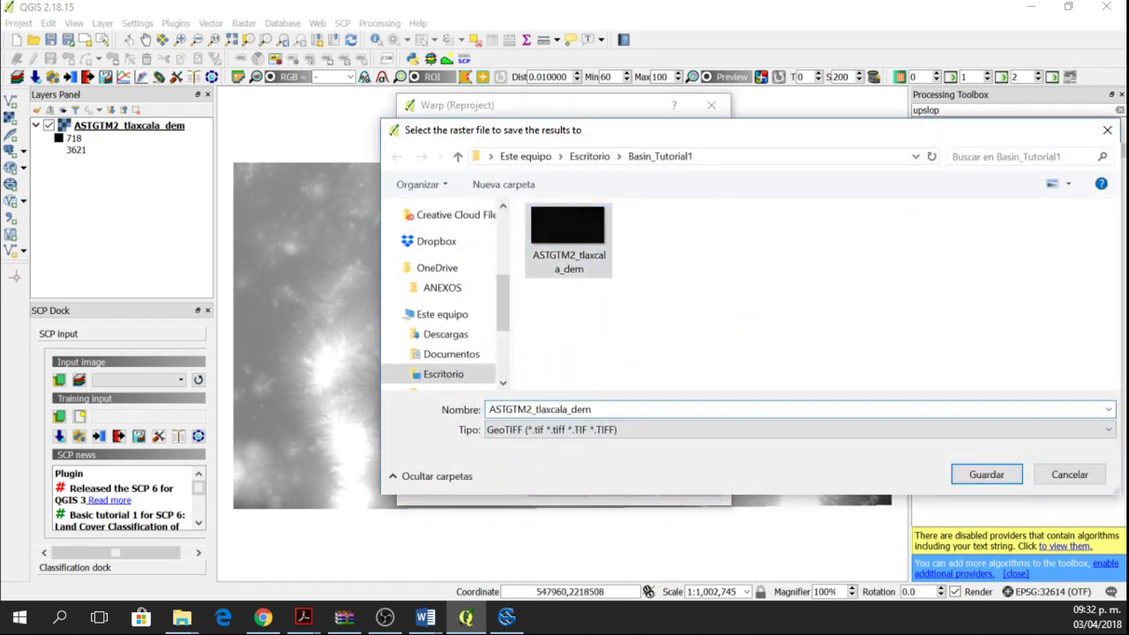
pyautogui.write('_utm')
pyautogui.press('Return')
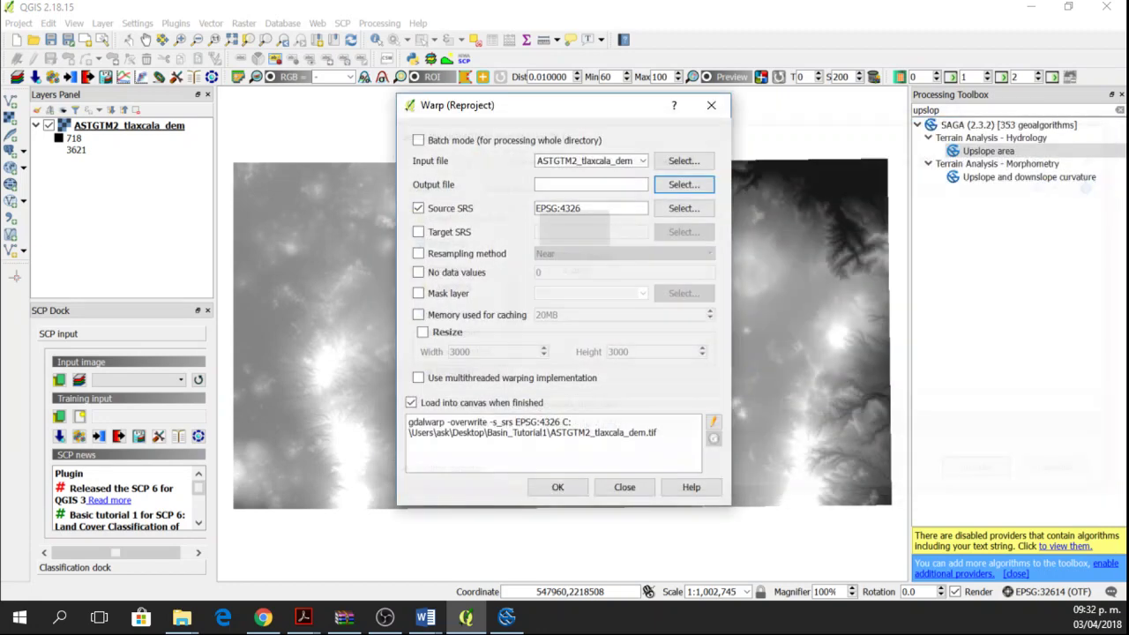
# - Reproject to target SRS EPSG:32614 (WGS 84 / UTM zone 14N) with no-data value 0
pyautogui.click(450, 234)
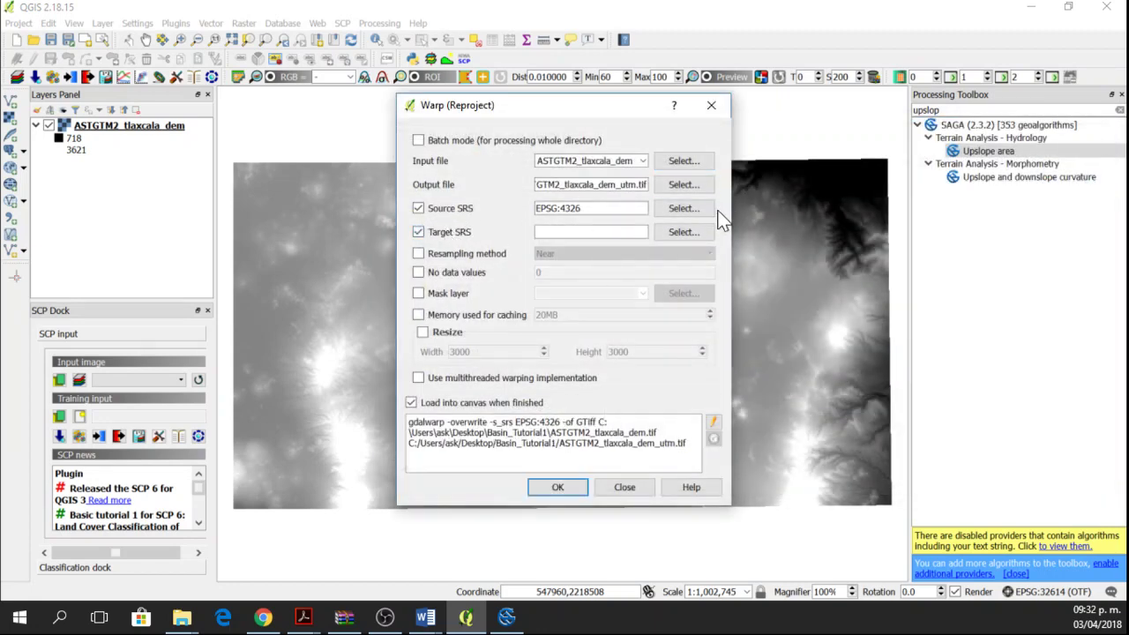
pyautogui.click(684, 233)
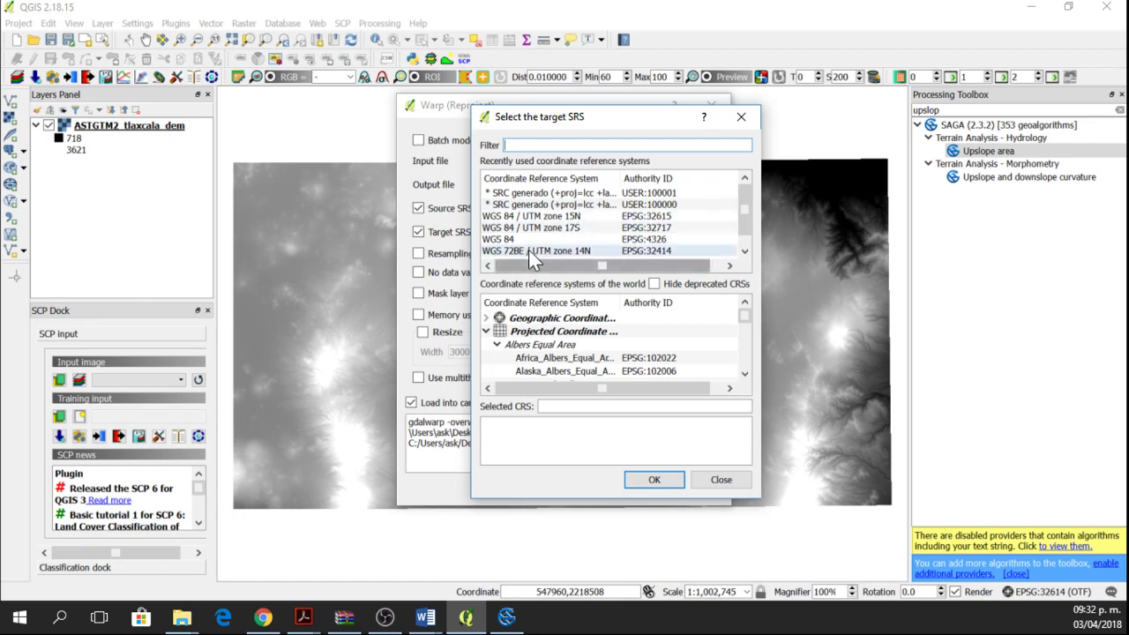
pyautogui.scroll(-1, 528, 248)
pyautogui.click(501, 251)
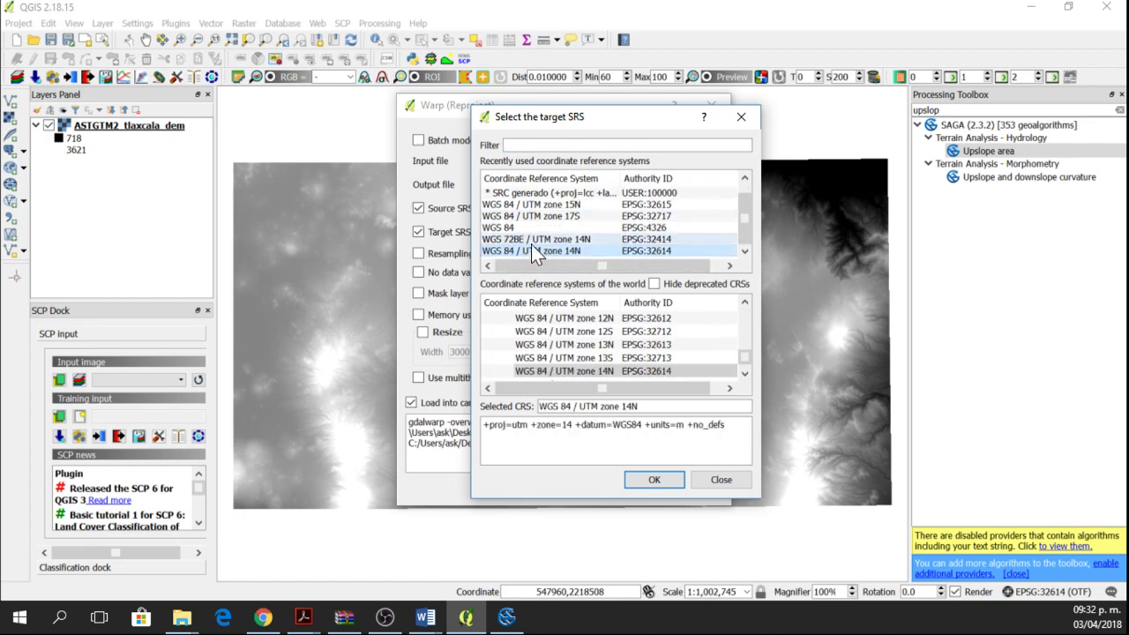
pyautogui.click(650, 481)
pyautogui.click(440, 277)
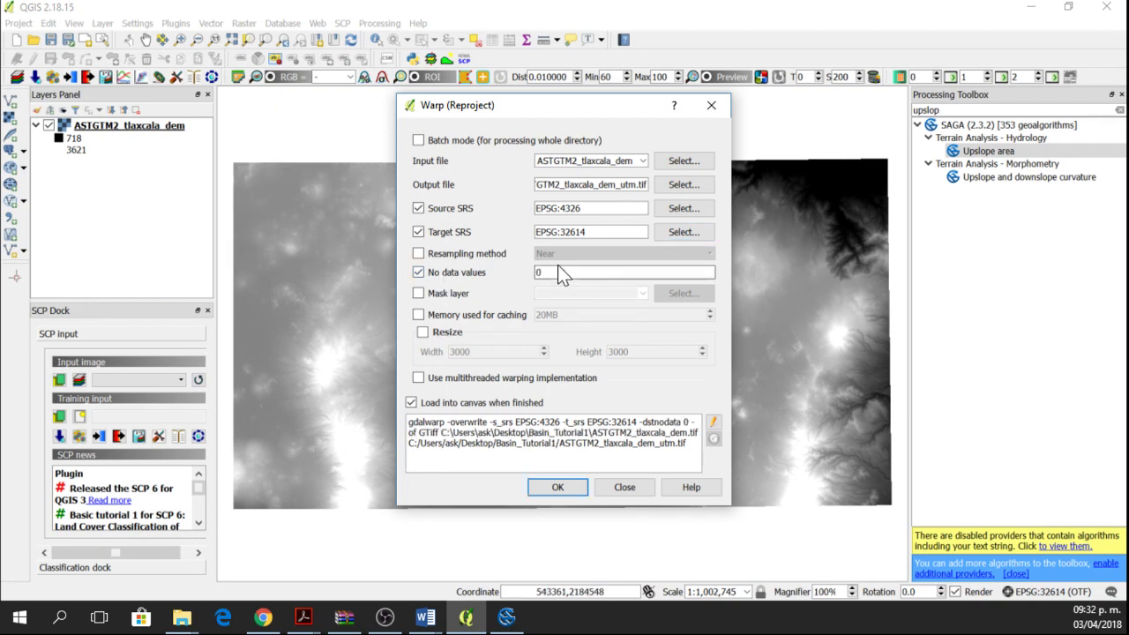
pyautogui.click(551, 492)
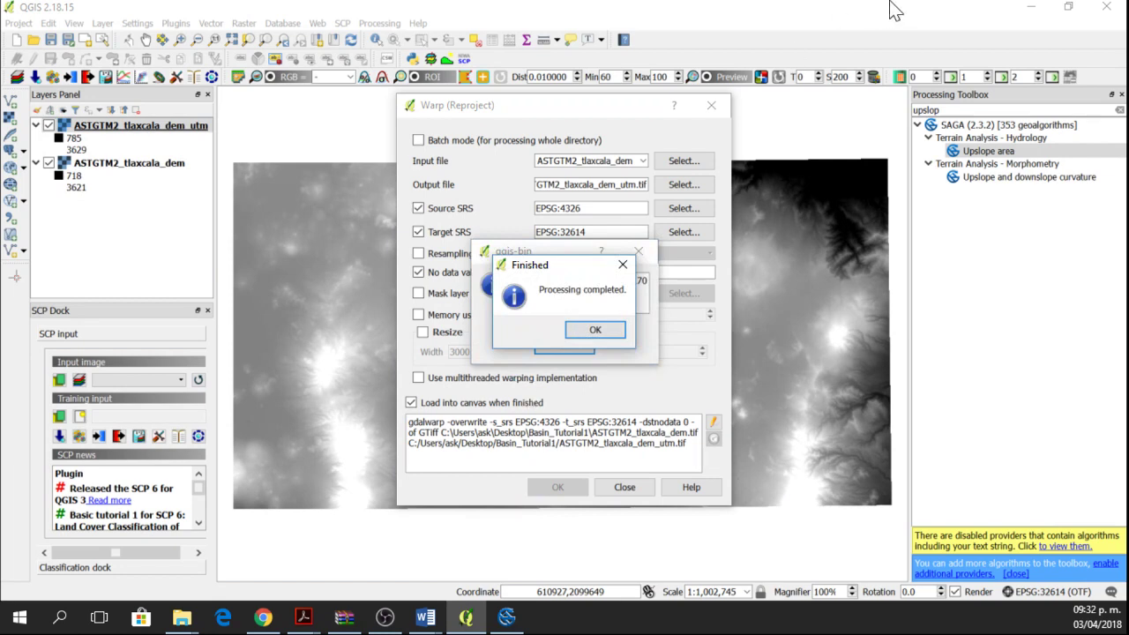
pyautogui.click(624, 266)
pyautogui.click(639, 253)
pyautogui.click(711, 105)
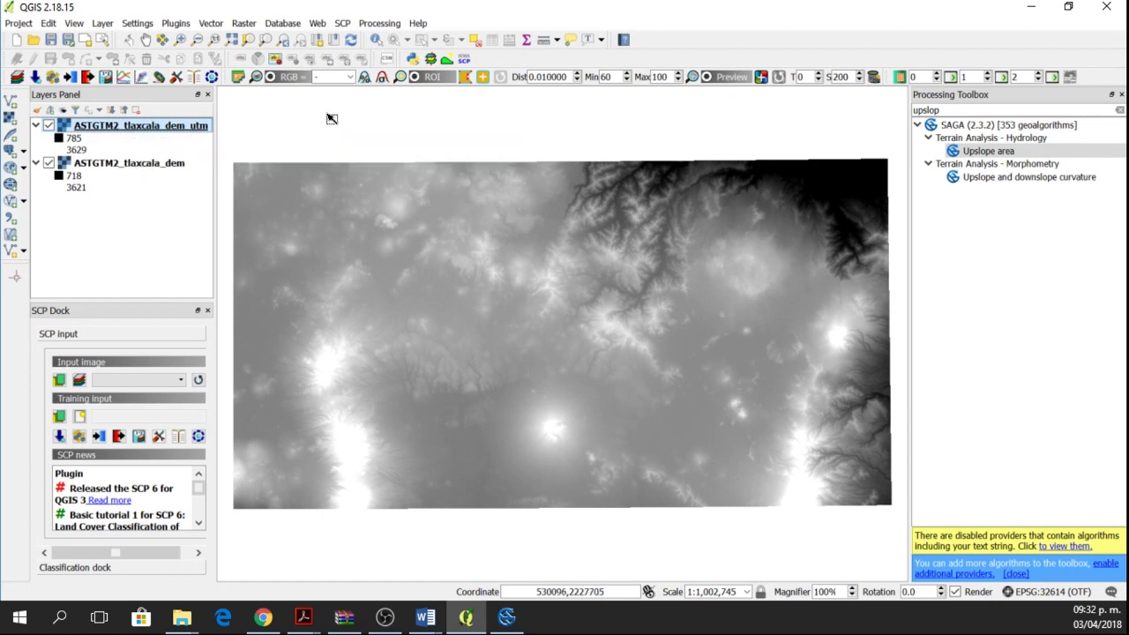
# - Minimize QGIS, look through the QGIS 2.18 desktop folder, then bring up SAGA GIS
pyautogui.click(1028, 13)
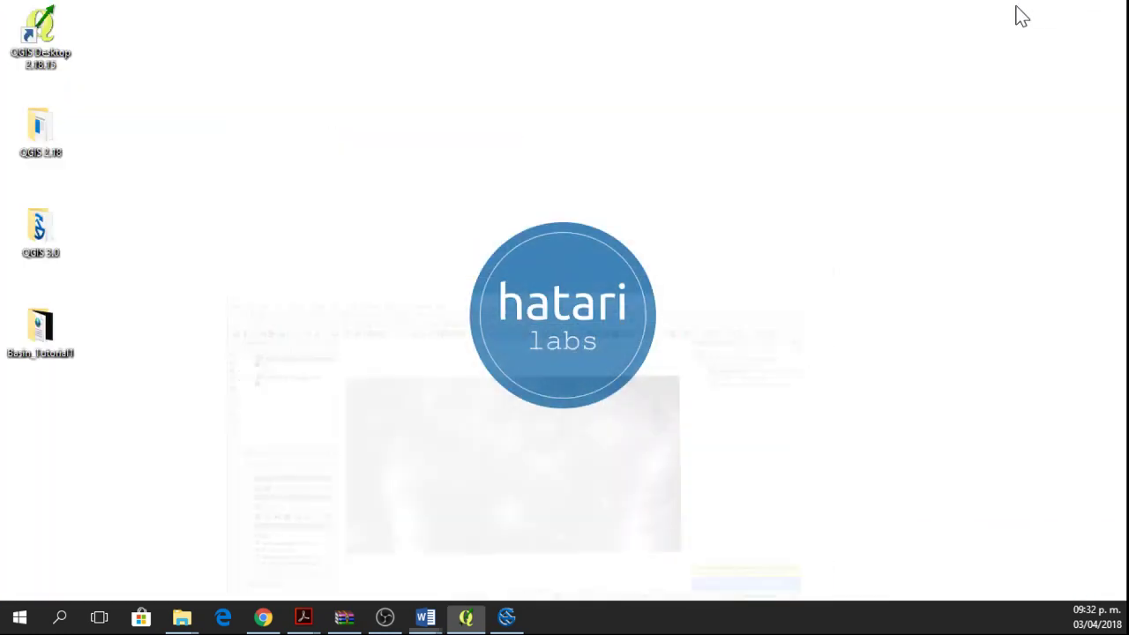
pyautogui.click(38, 140)
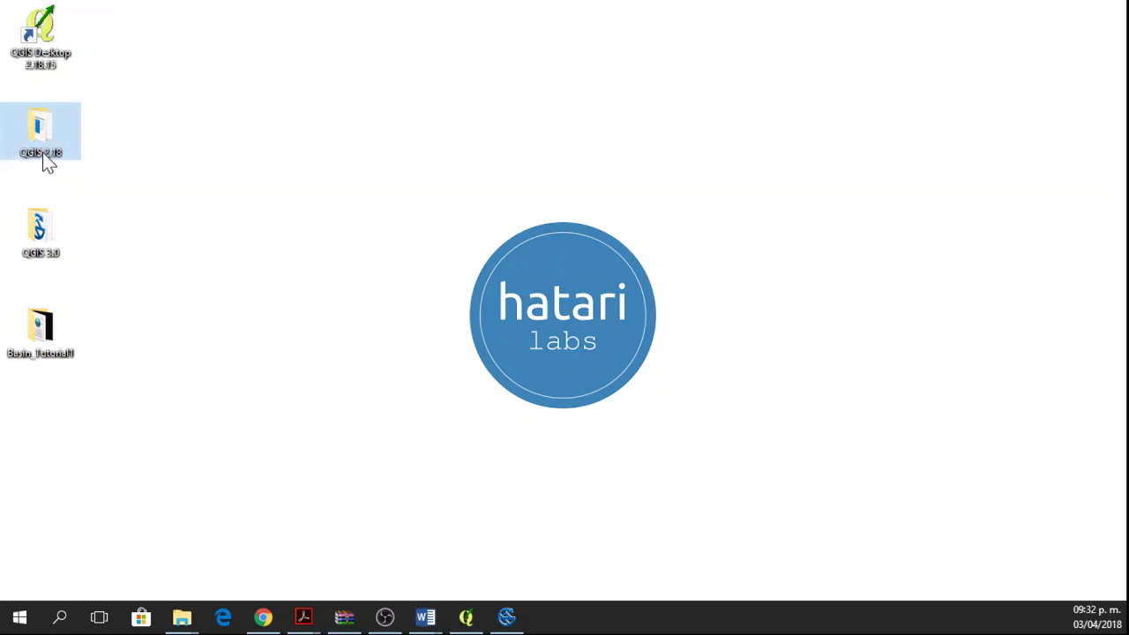
pyautogui.doubleClick(43, 151)
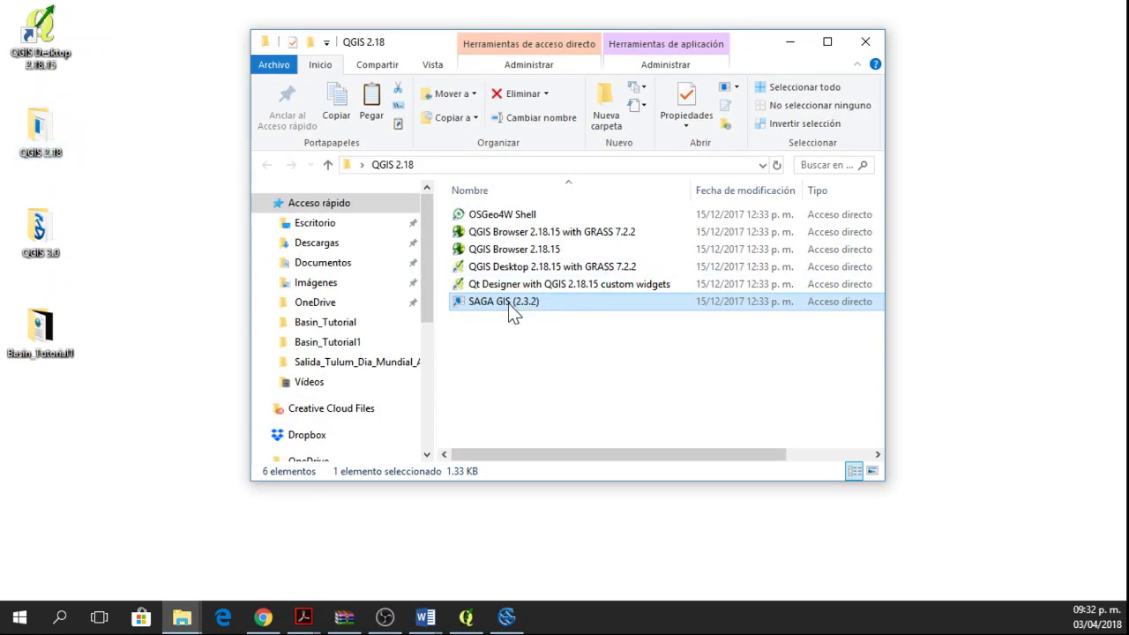
pyautogui.click(865, 41)
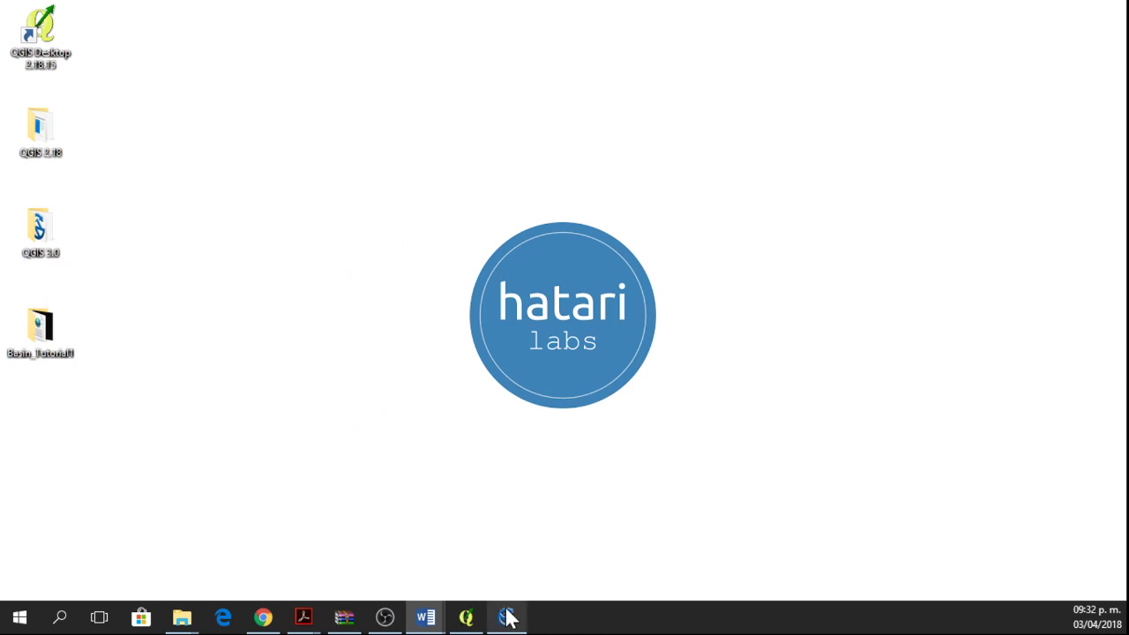
pyautogui.click(507, 540)
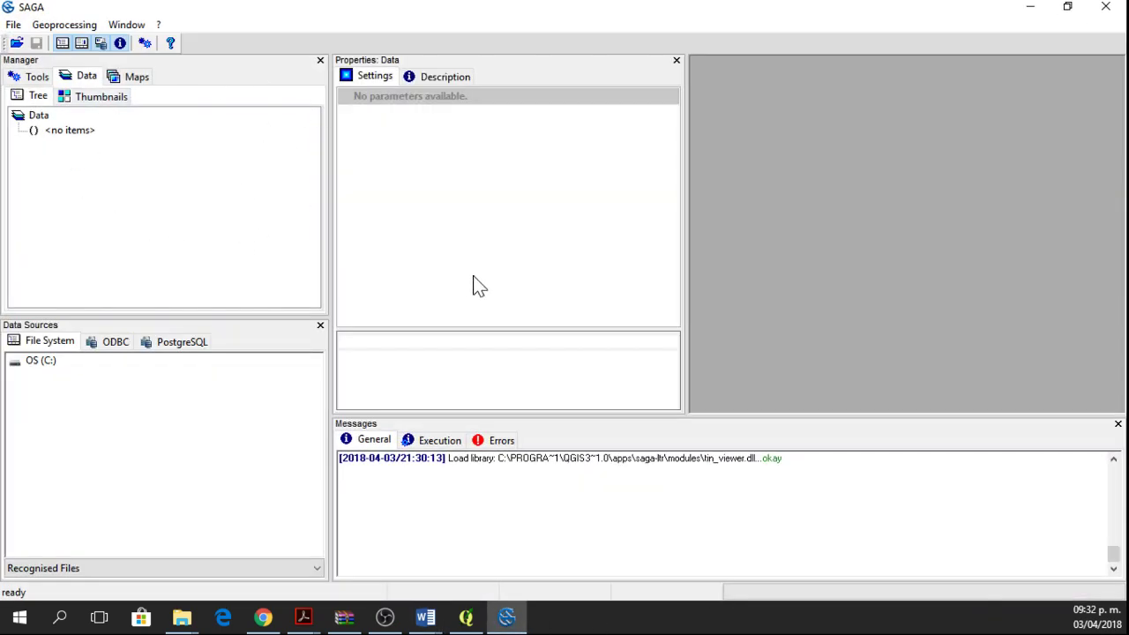
# - Load ASTGTM2_tlaxcala_dem_utm from the Basin_Tutorial1 folder as a grid and show it in a map
pyautogui.click(13, 25)
pyautogui.moveTo(58, 158)
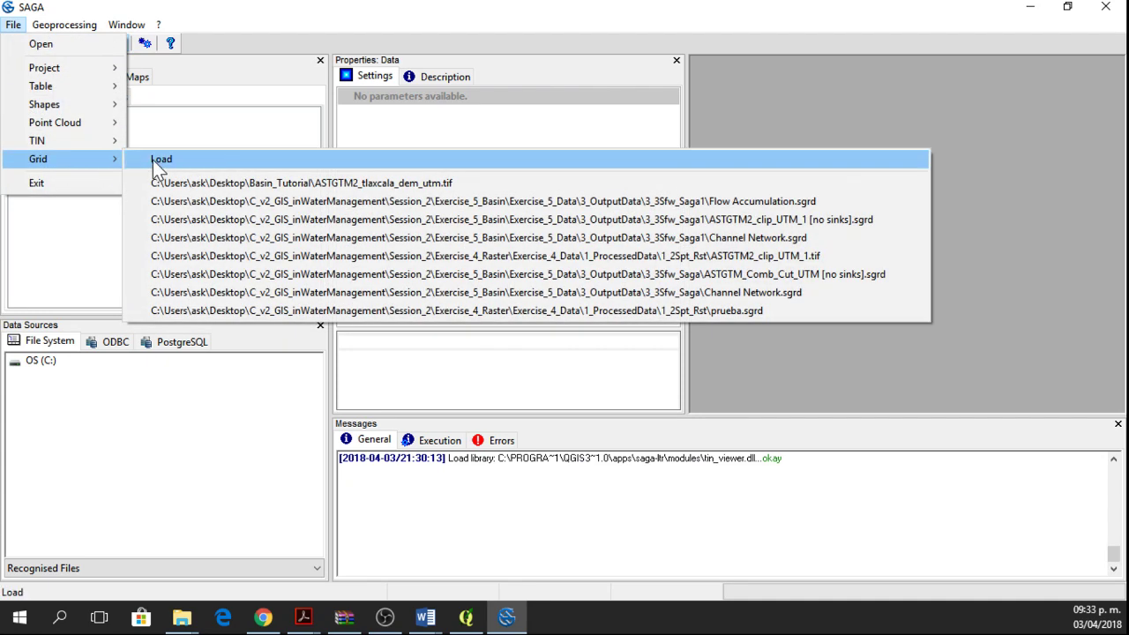
pyautogui.click(153, 160)
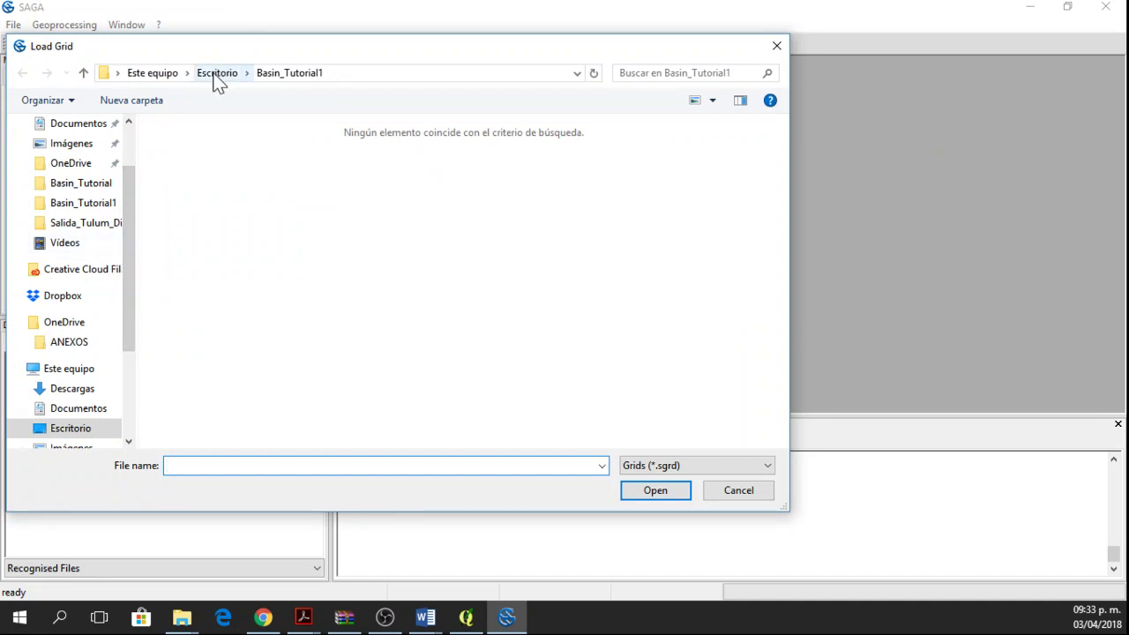
pyautogui.click(221, 72)
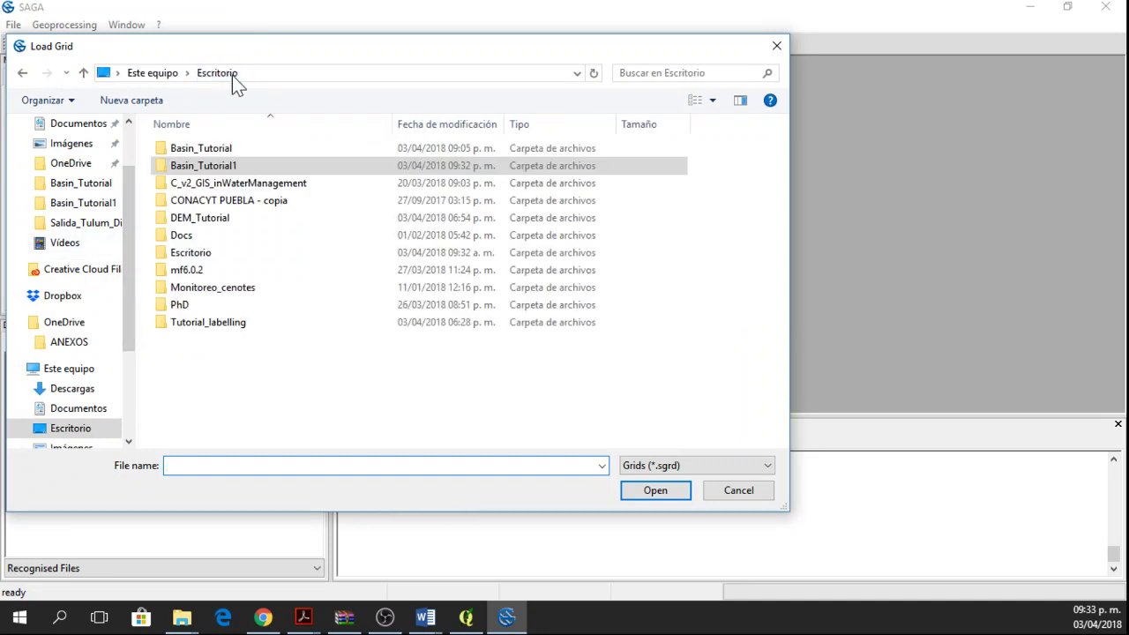
pyautogui.doubleClick(207, 161)
pyautogui.click(657, 466)
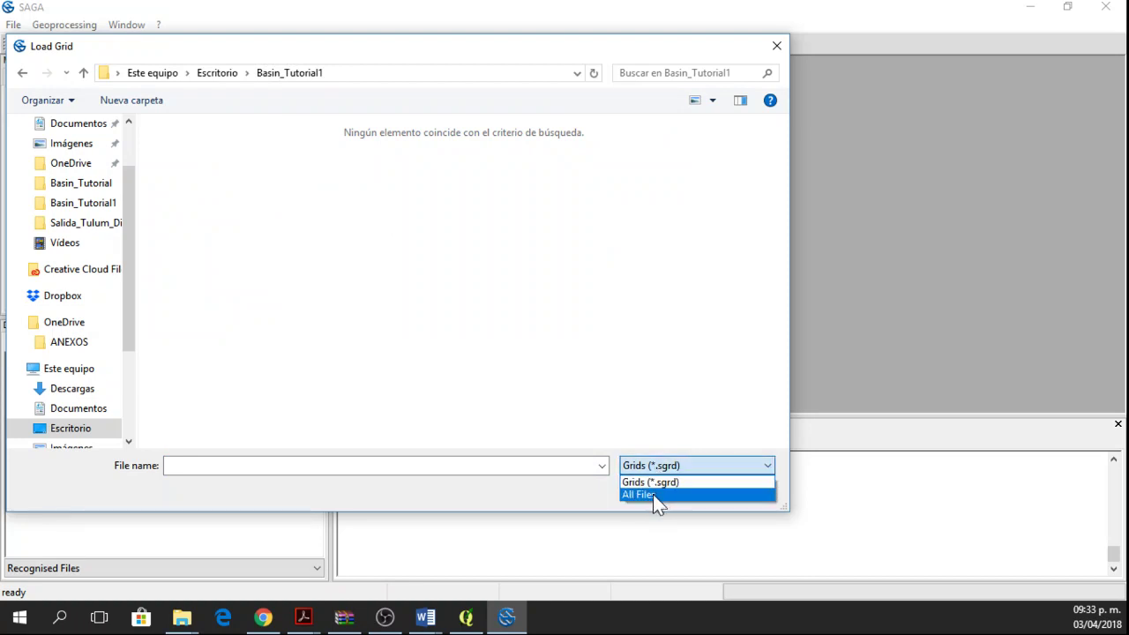
pyautogui.click(653, 493)
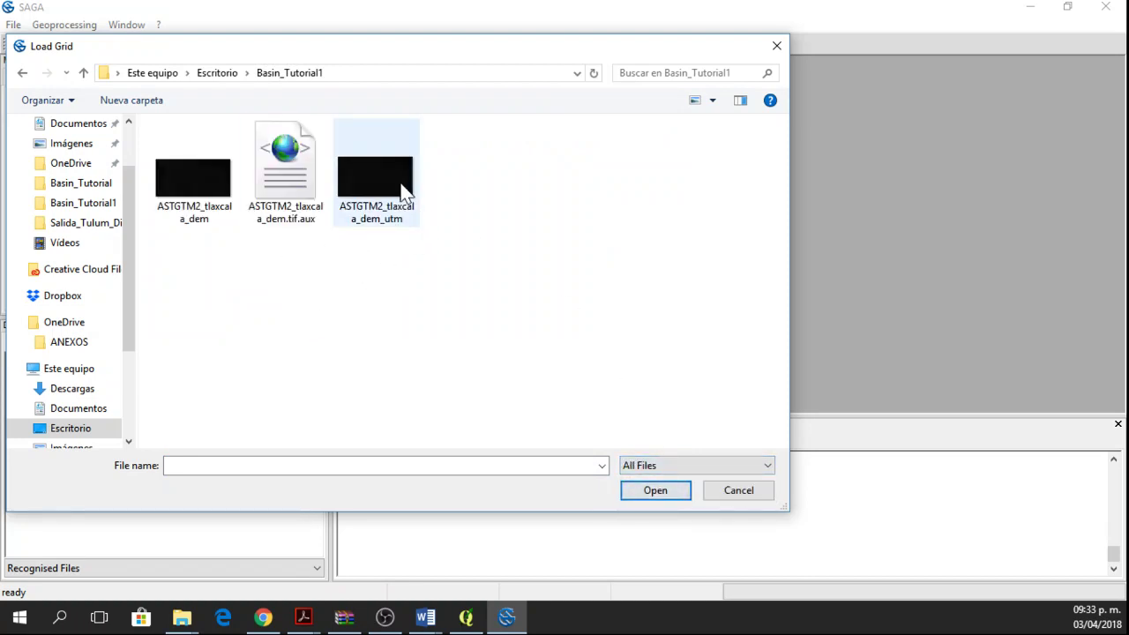
pyautogui.click(374, 222)
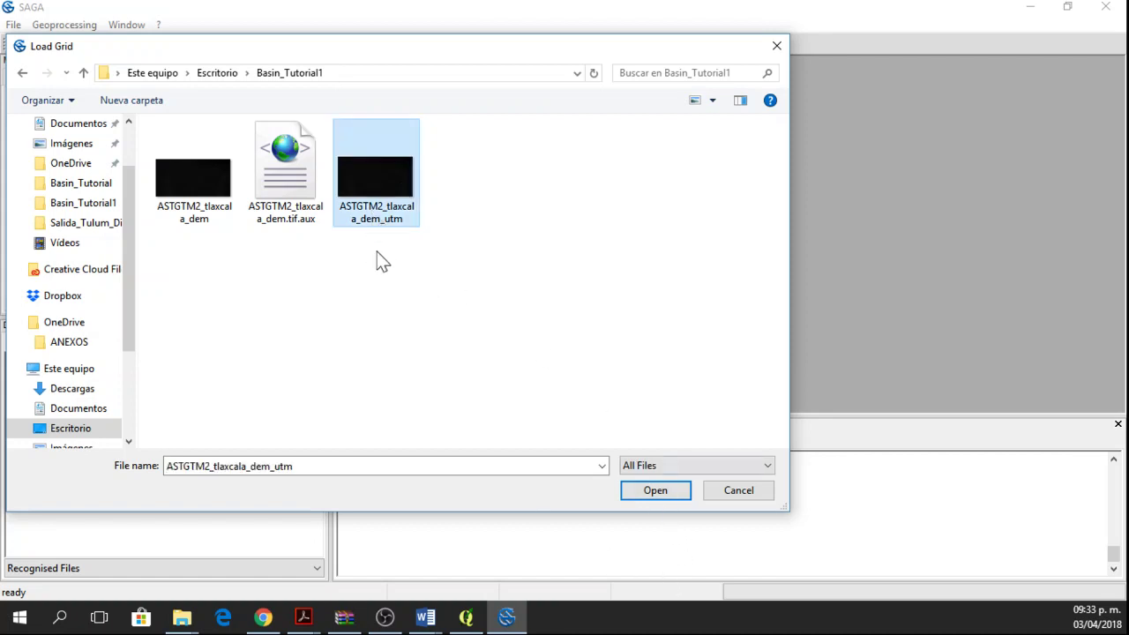
pyautogui.click(653, 493)
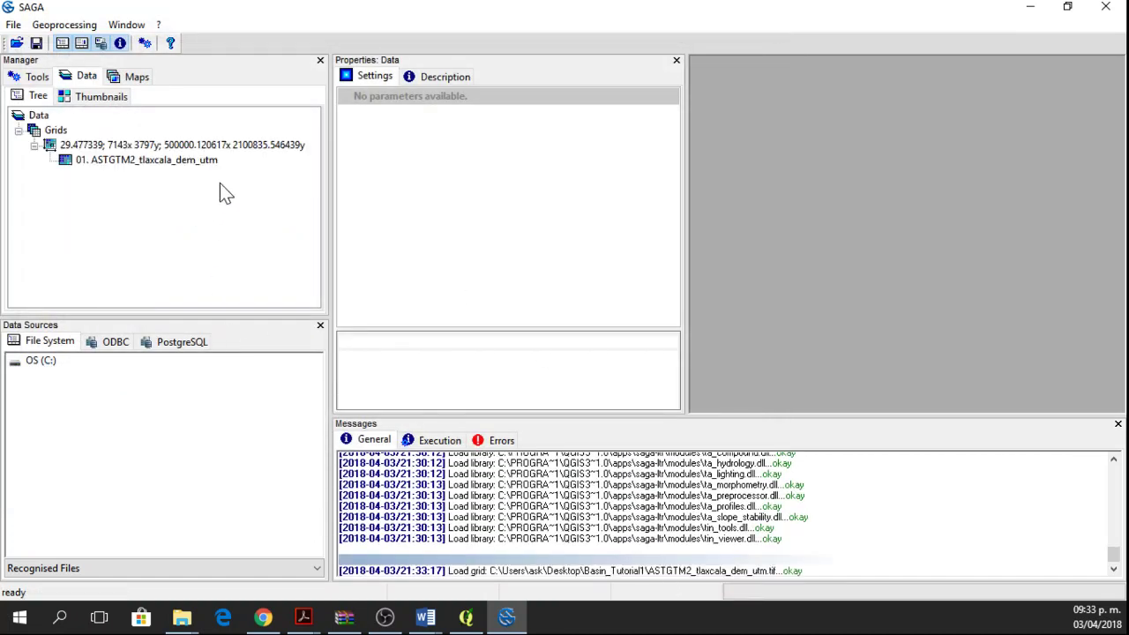
pyautogui.doubleClick(158, 161)
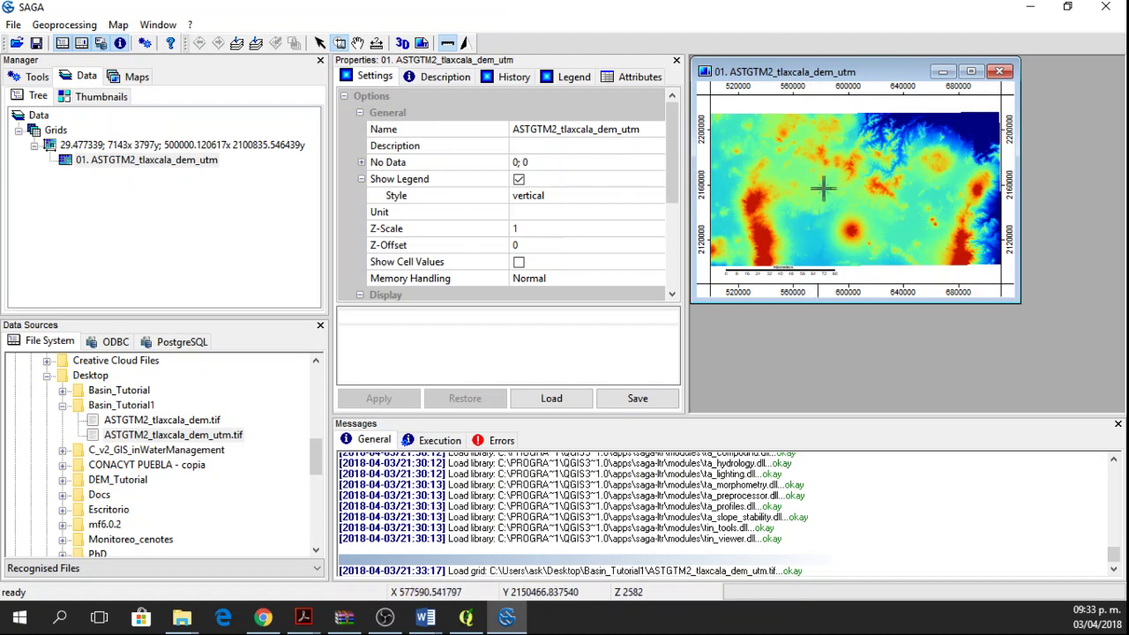
# - Navigate Geoprocessing > Terrain Analysis > Preprocessing to the Fill Sinks (Wang & Liu) entry
pyautogui.click(60, 24)
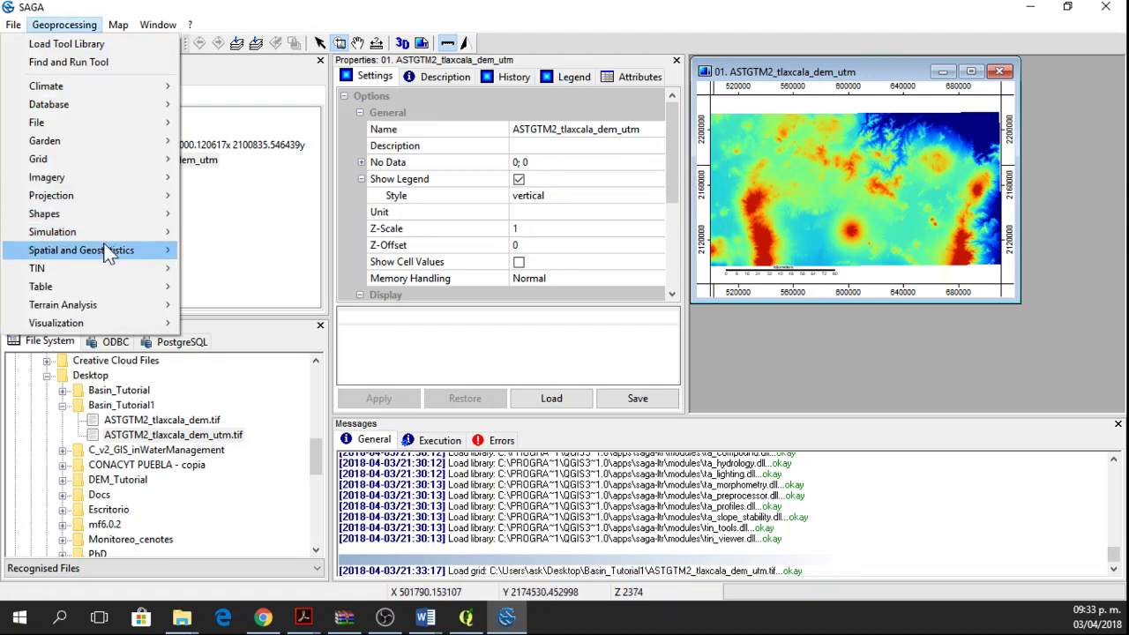
pyautogui.moveTo(108, 305)
pyautogui.moveTo(292, 347)
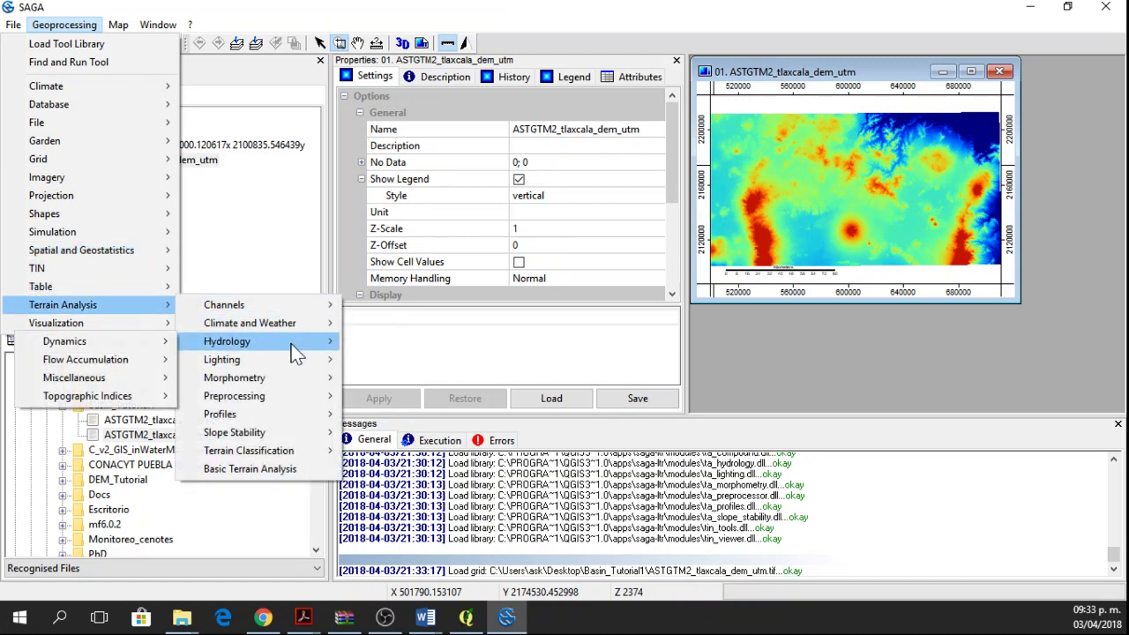
pyautogui.moveTo(132, 365)
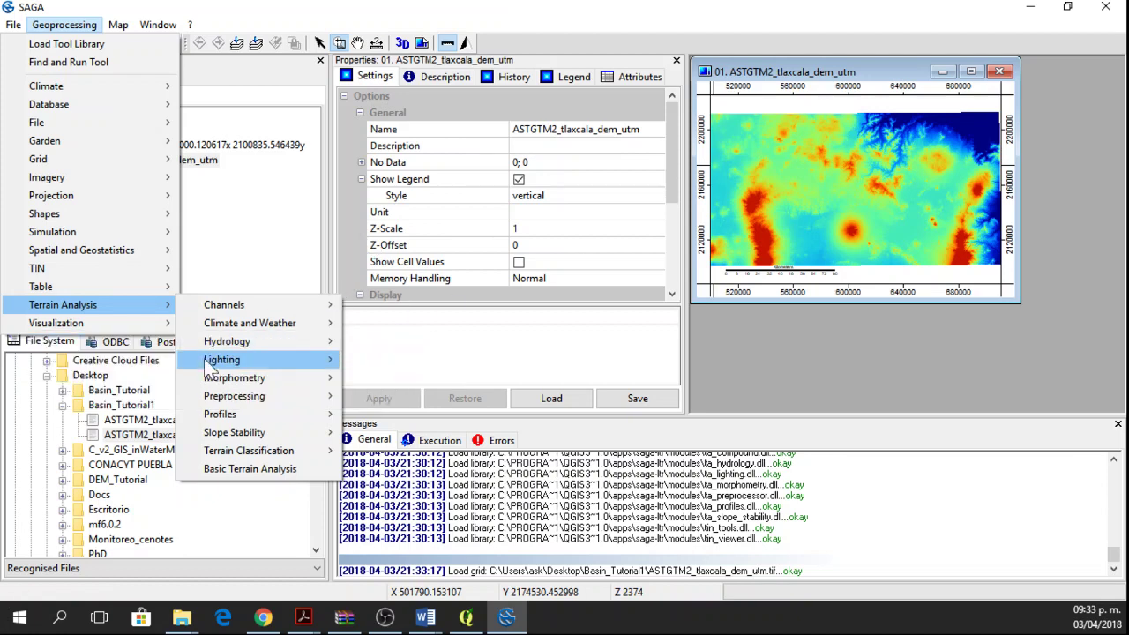
pyautogui.moveTo(265, 396)
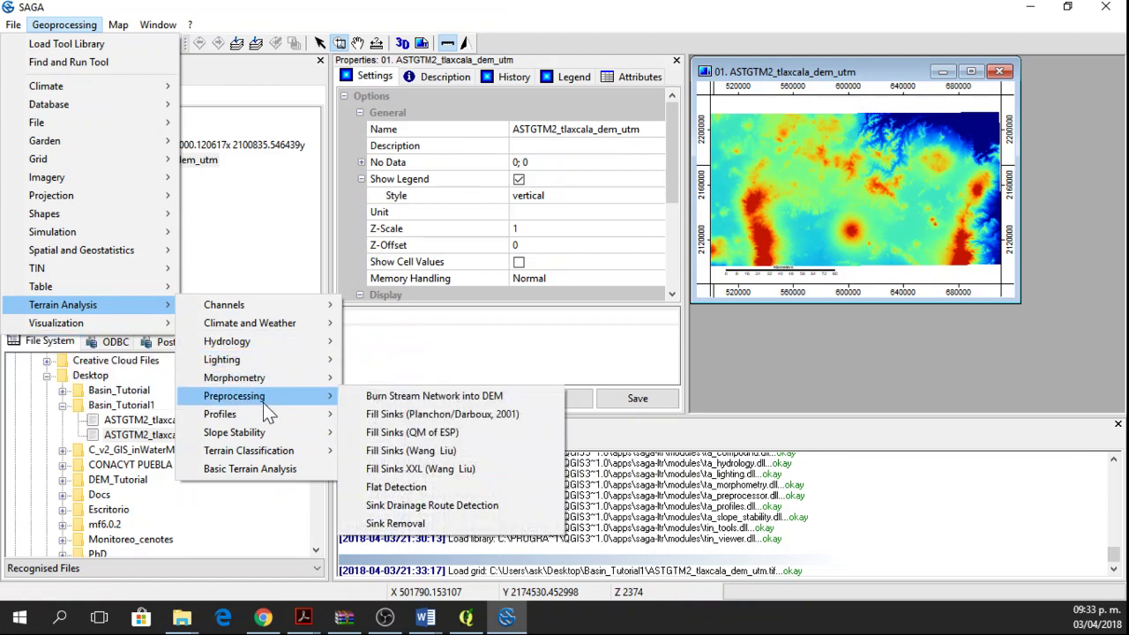
# - Run Fill Sinks (Wang & Liu) on the ASTGTM2_tlaxcala_dem_utm grid, then close the DEM map
pyautogui.click(407, 450)
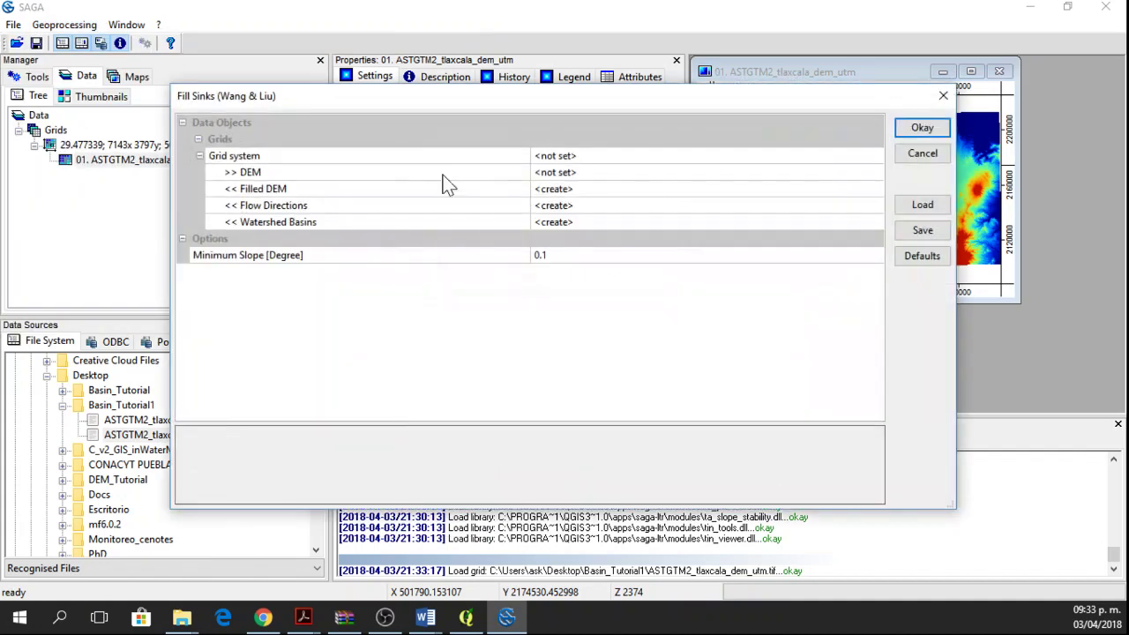
pyautogui.click(603, 158)
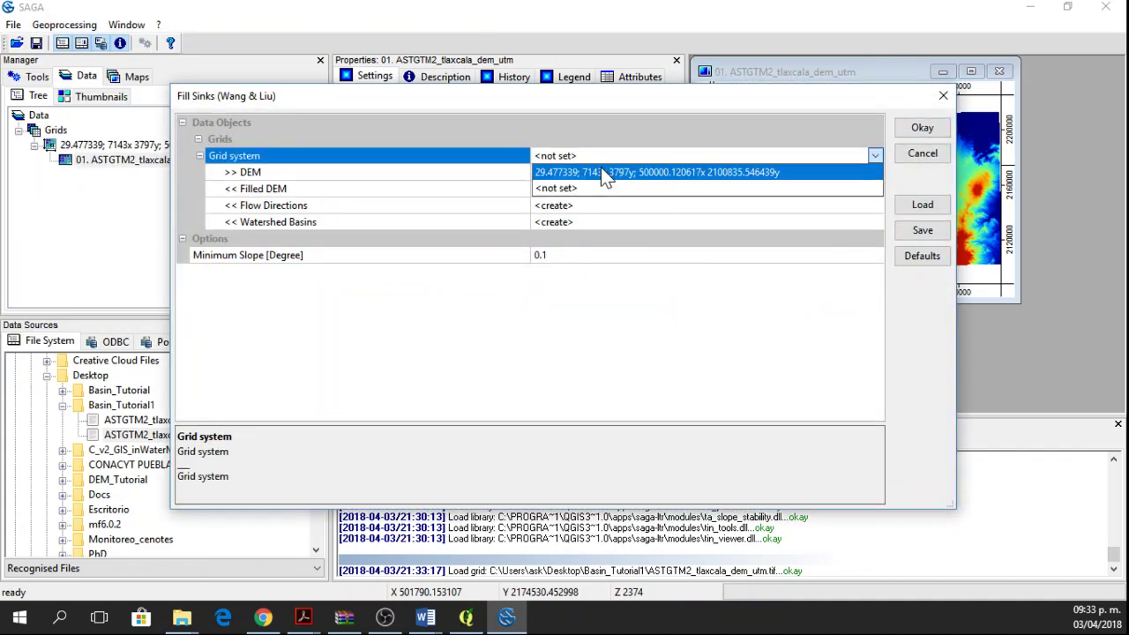
pyautogui.click(603, 167)
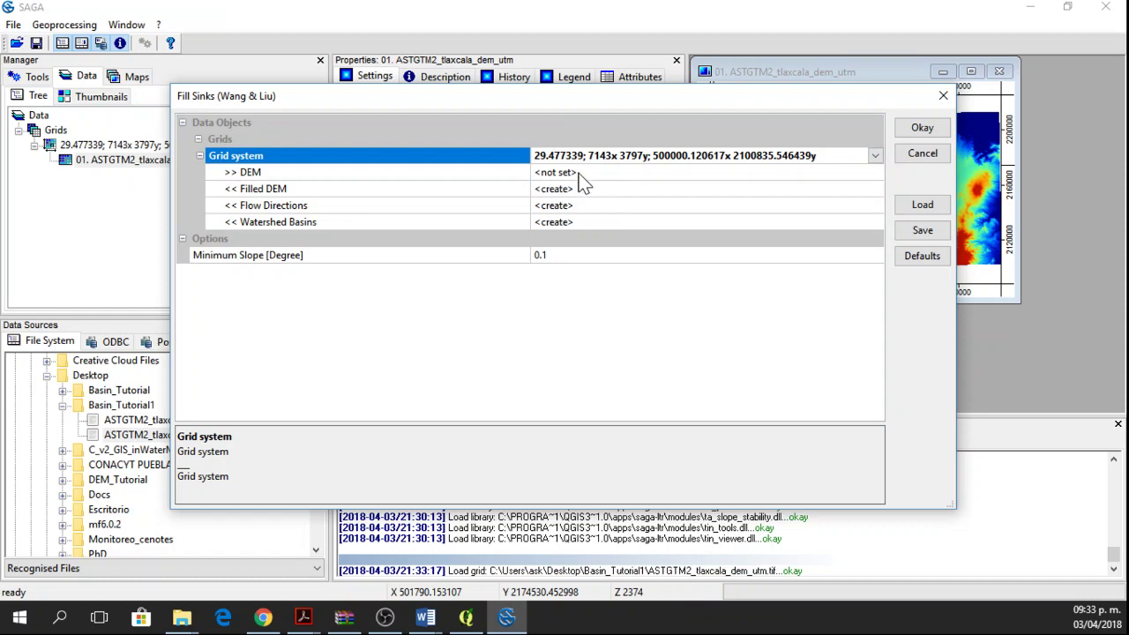
pyautogui.click(580, 175)
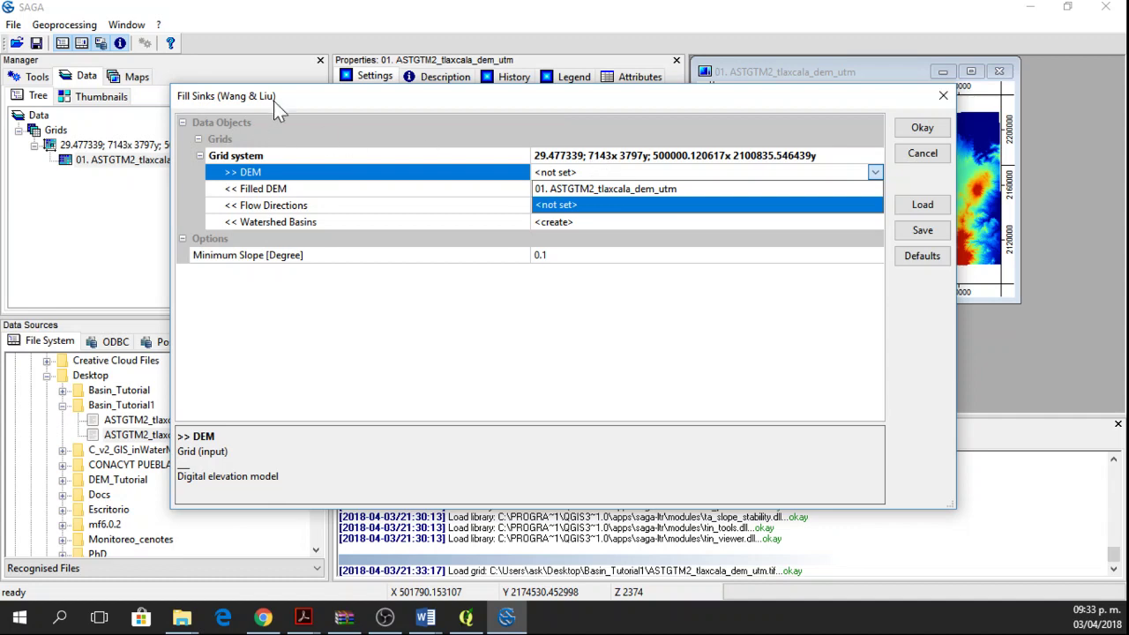
pyautogui.click(577, 190)
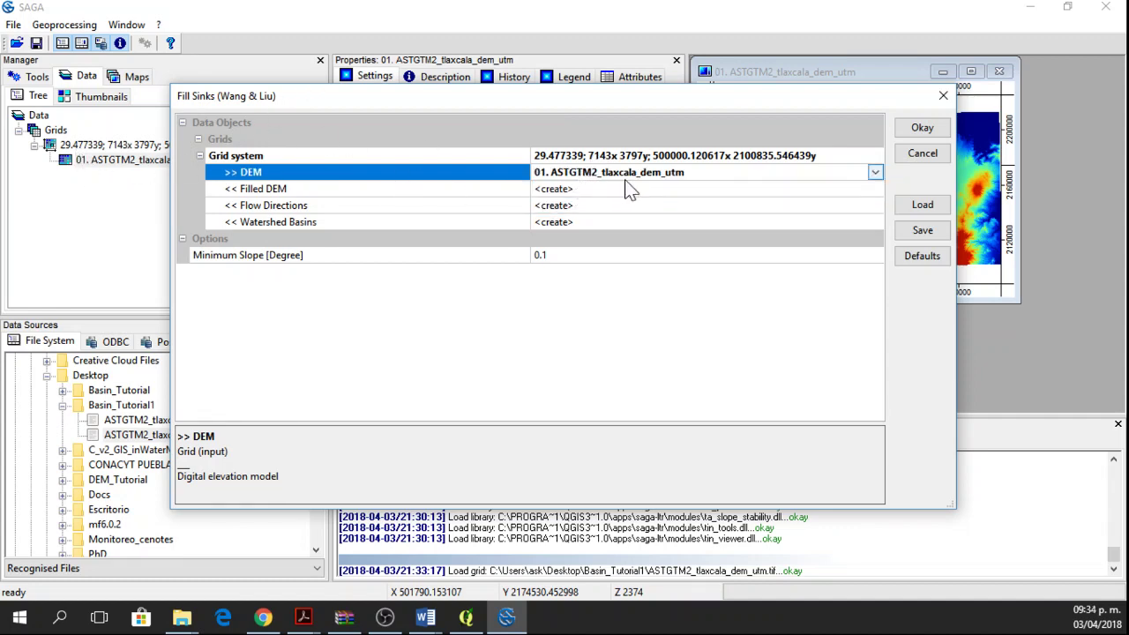
pyautogui.click(630, 181)
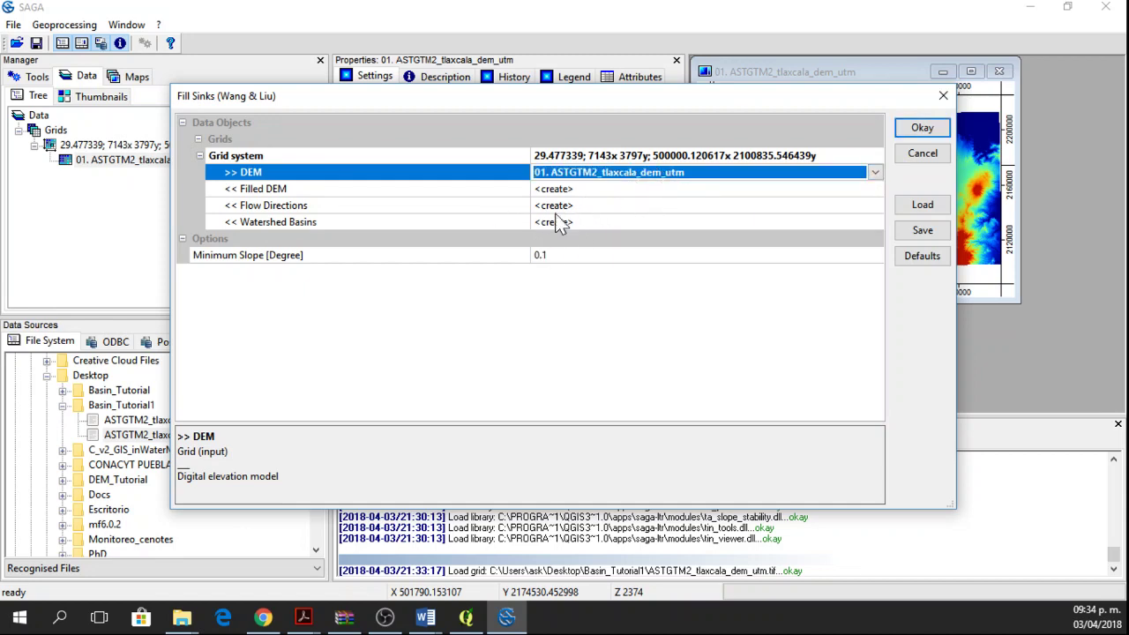
pyautogui.click(922, 129)
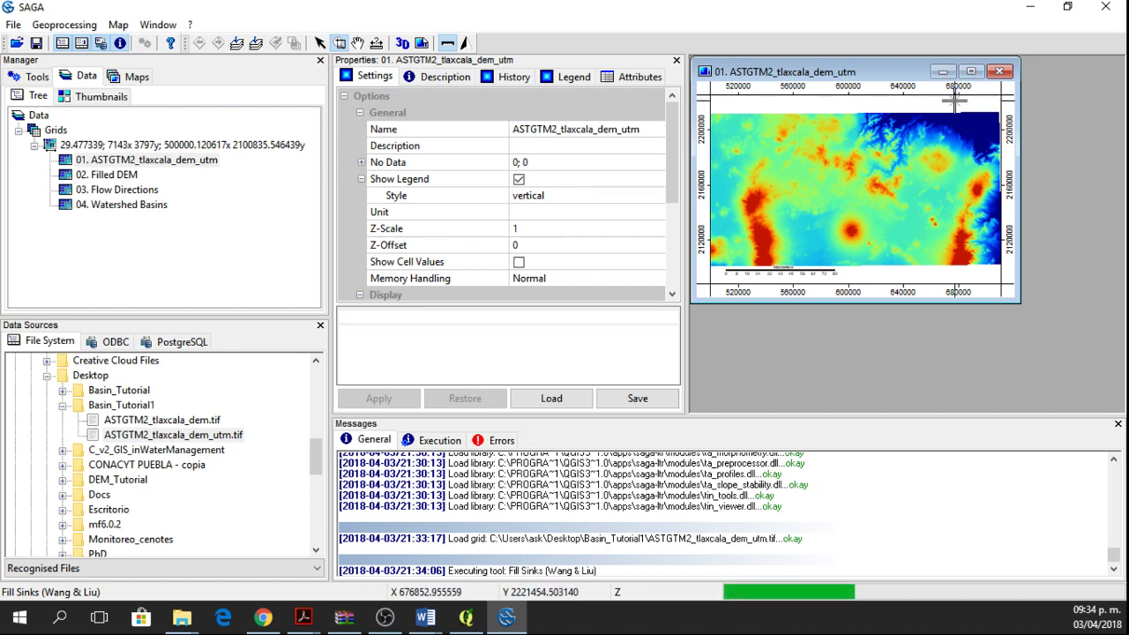
pyautogui.click(1001, 70)
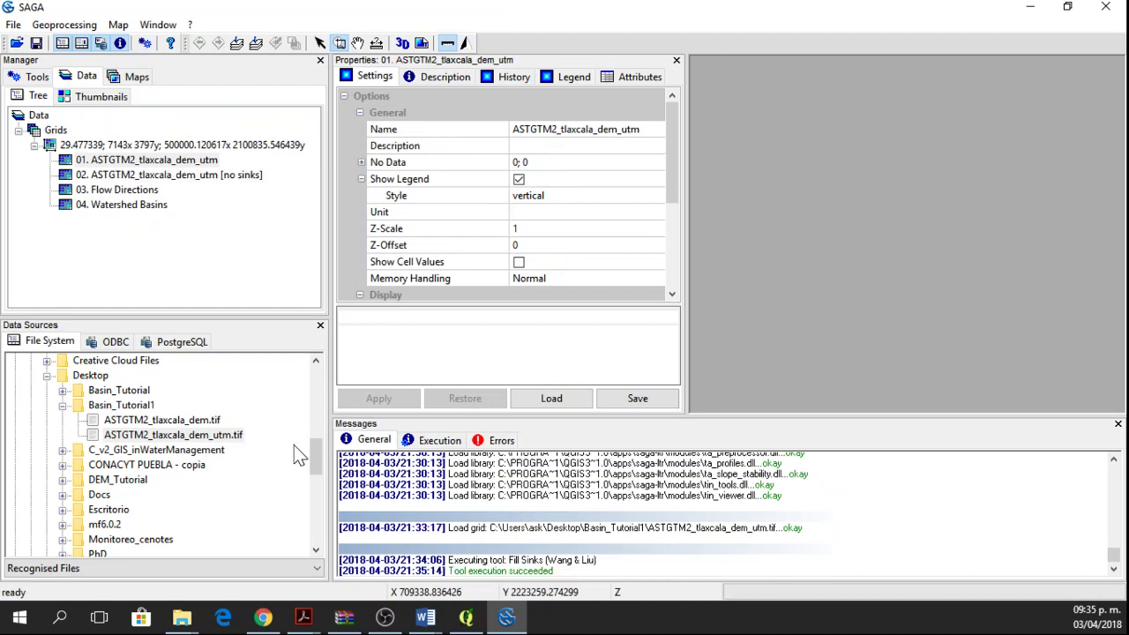
# - Select the [no sinks] grid and navigate Terrain Analysis > Hydrology to Flow Accumulation
pyautogui.click(193, 176)
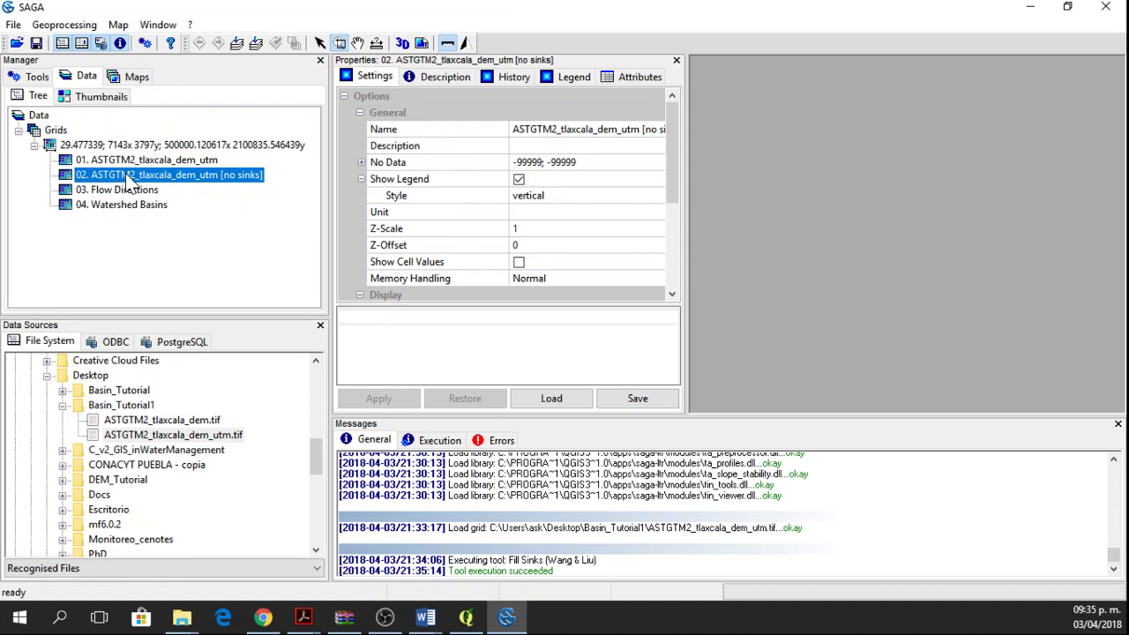
pyautogui.click(75, 26)
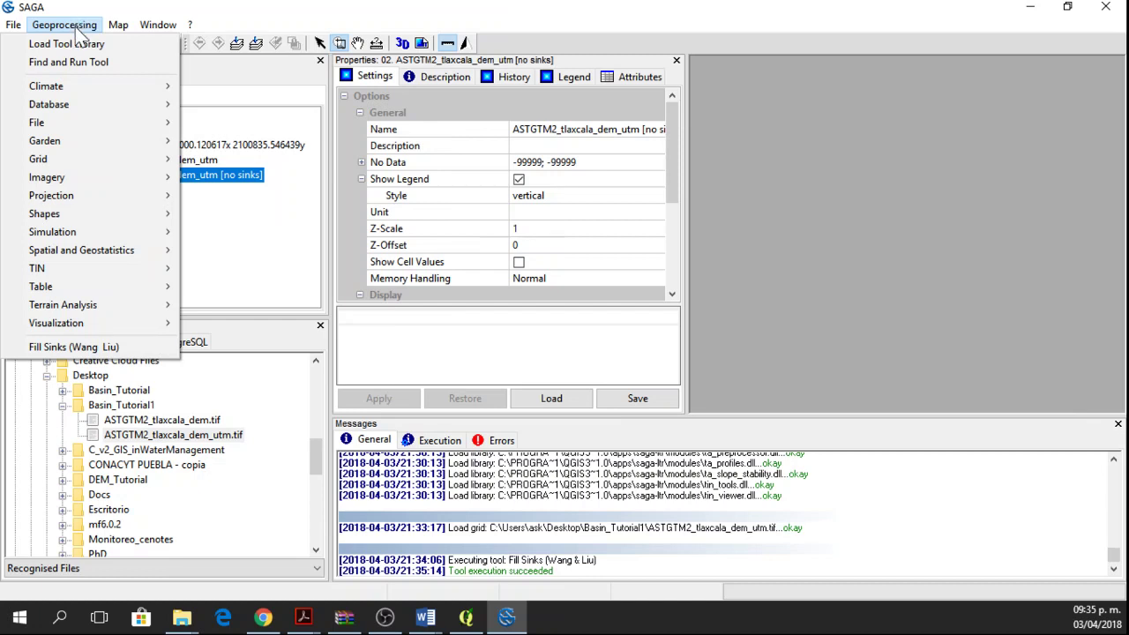
pyautogui.moveTo(122, 310)
pyautogui.moveTo(212, 344)
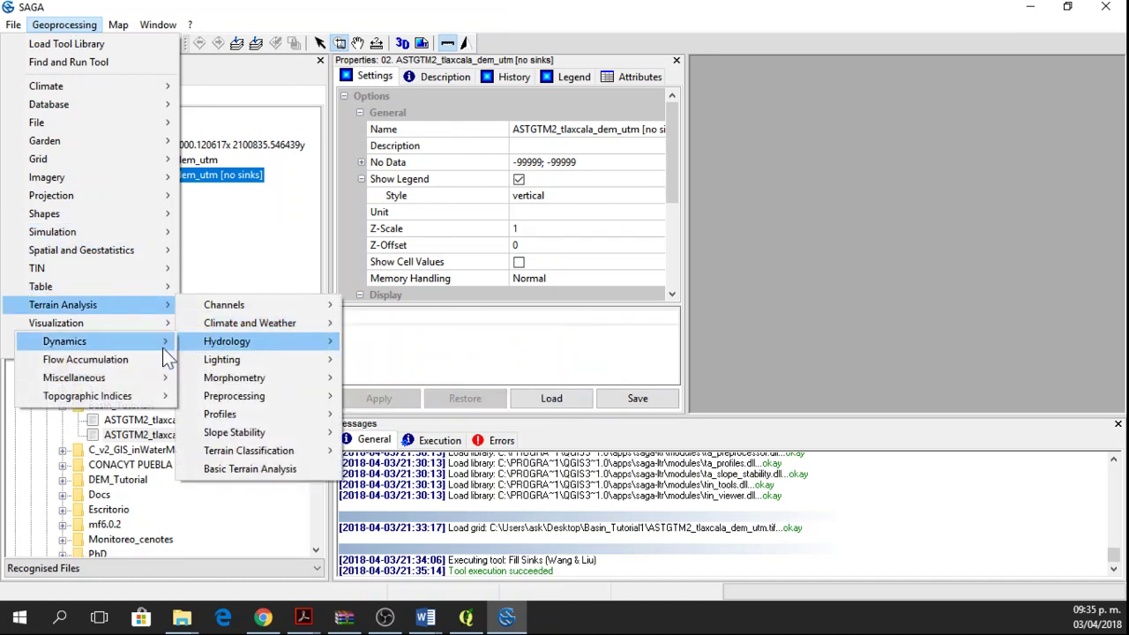
pyautogui.moveTo(163, 358)
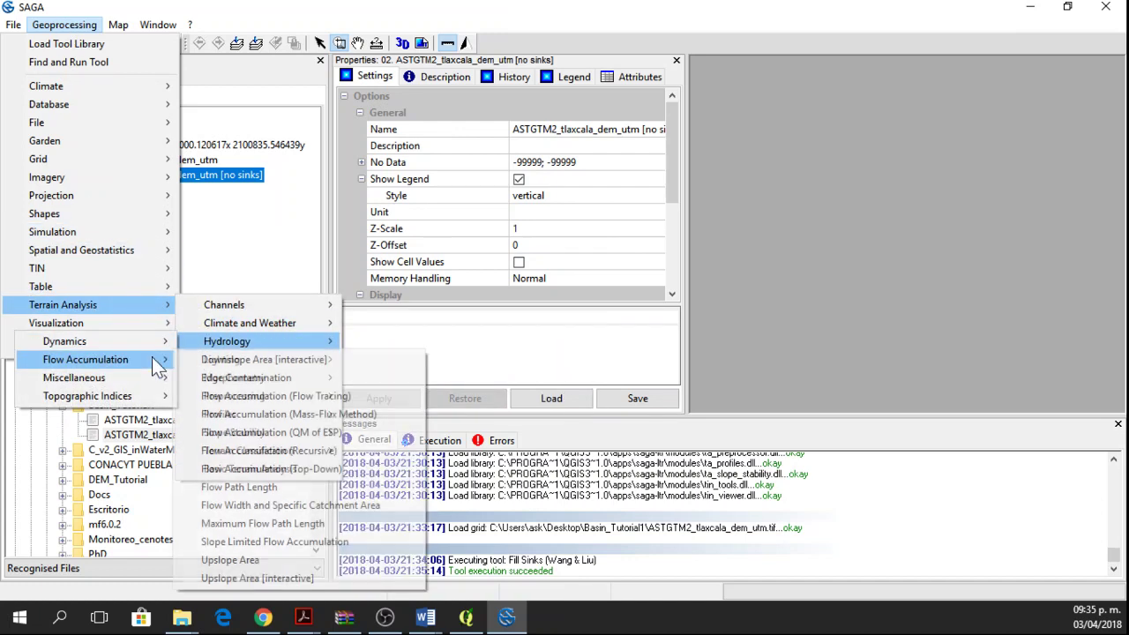
# - Run Flow Accumulation (Top-Down) on the [no sinks] DEM using Deterministic 8 routing
pyautogui.click(249, 470)
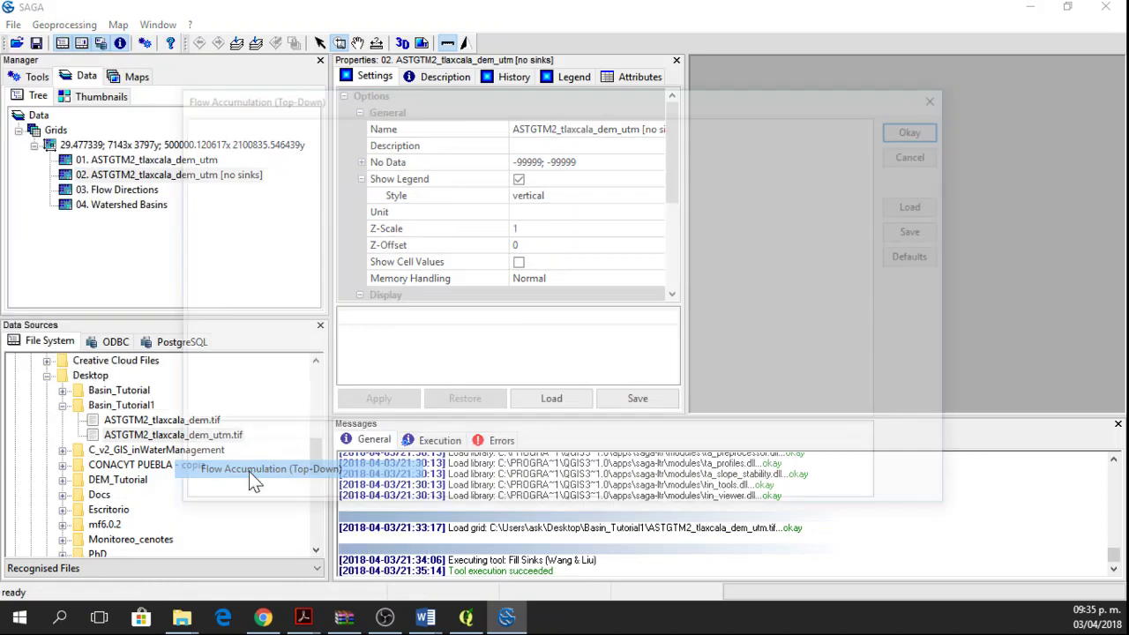
pyautogui.click(620, 155)
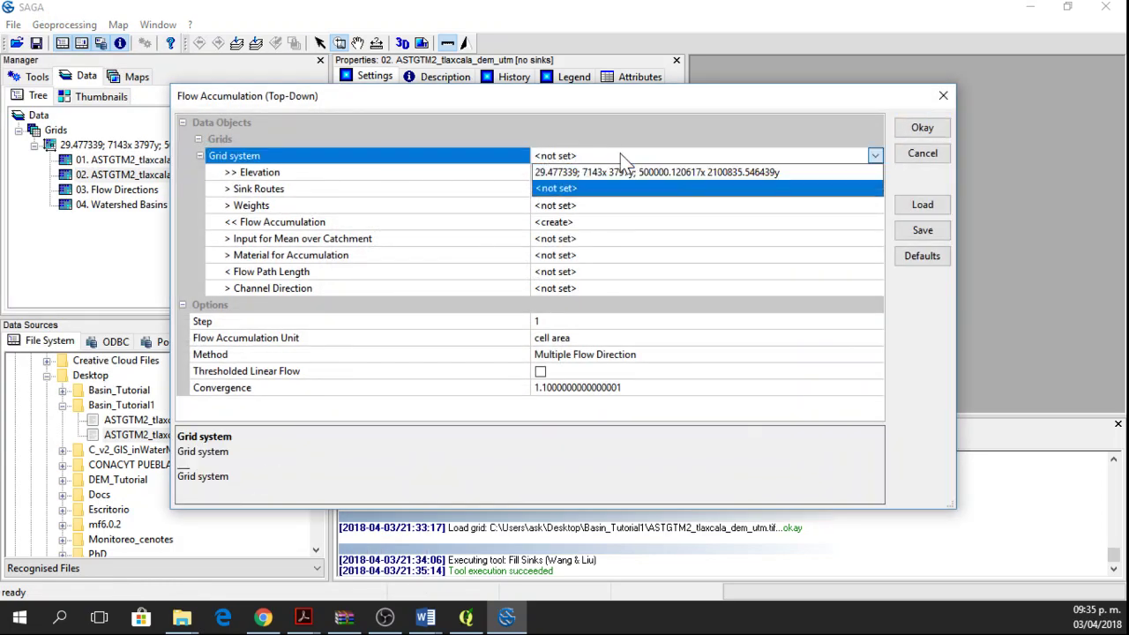
pyautogui.click(617, 172)
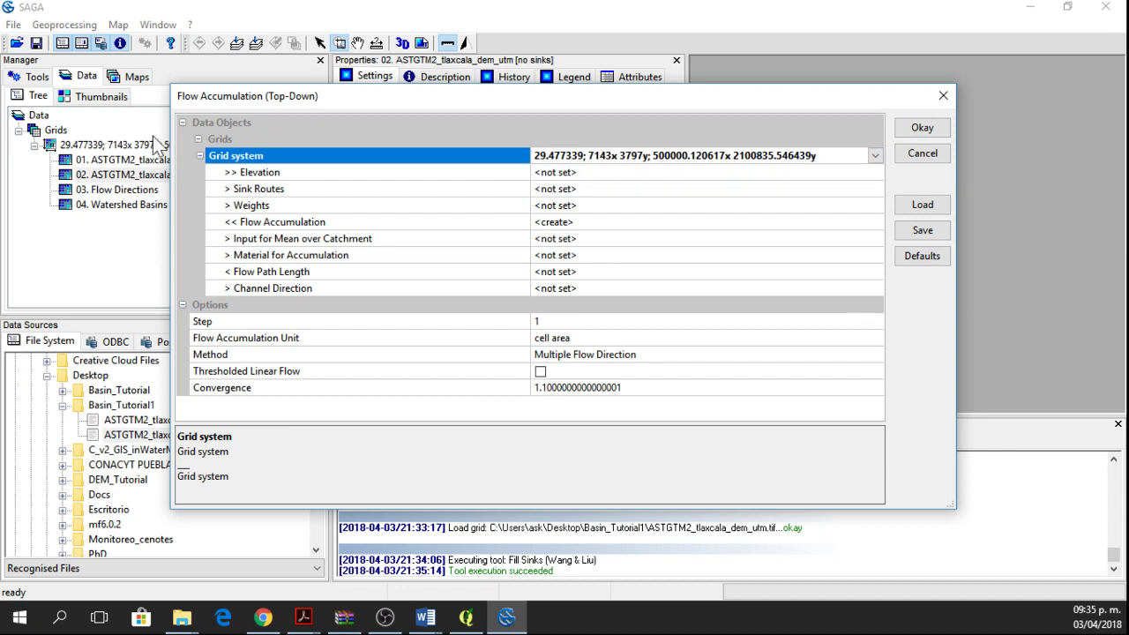
pyautogui.click(663, 156)
pyautogui.click(541, 156)
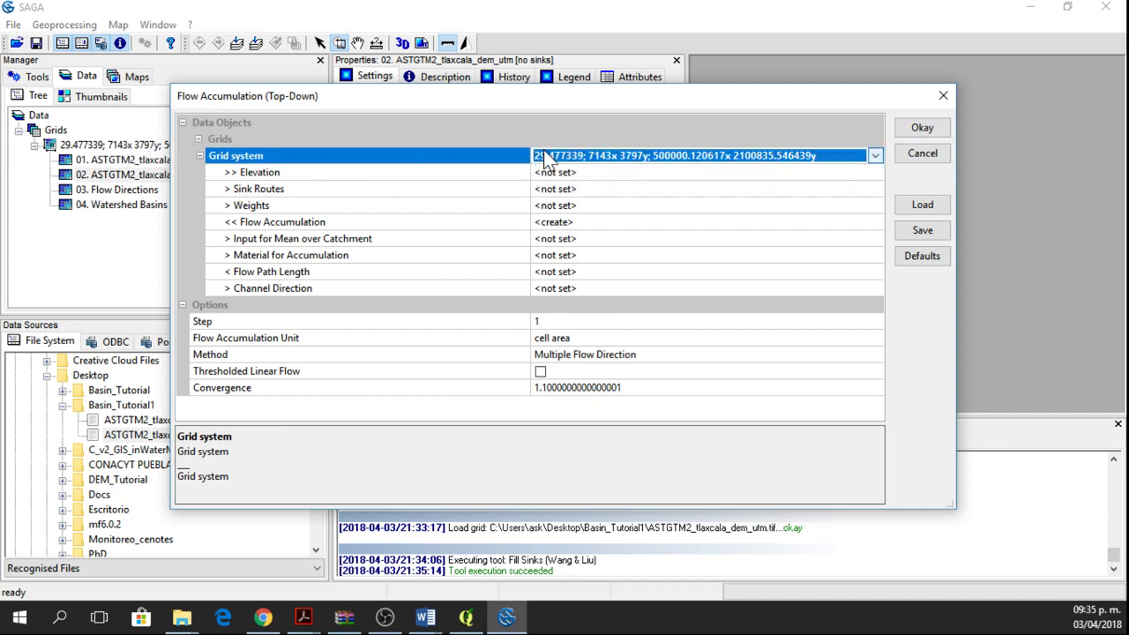
pyautogui.click(565, 174)
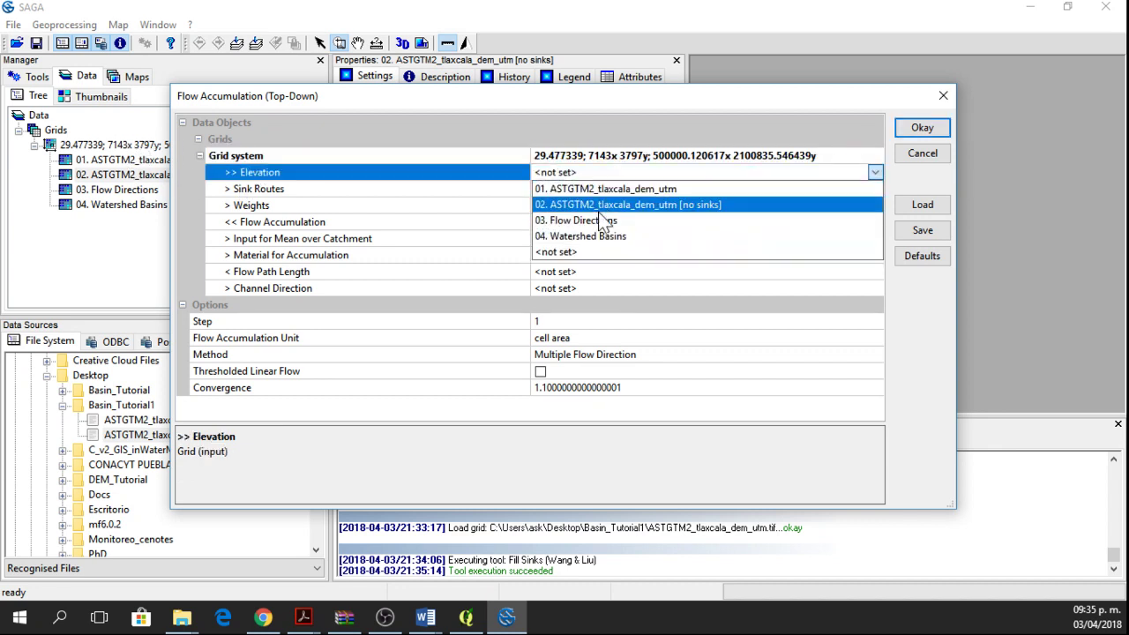
pyautogui.click(599, 210)
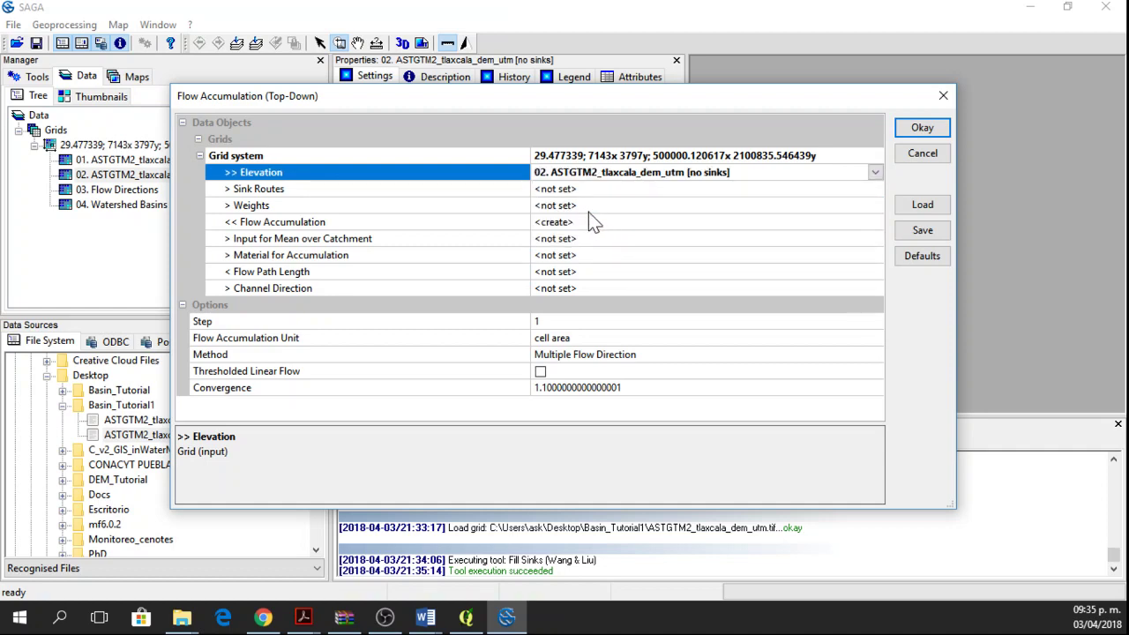
pyautogui.click(588, 355)
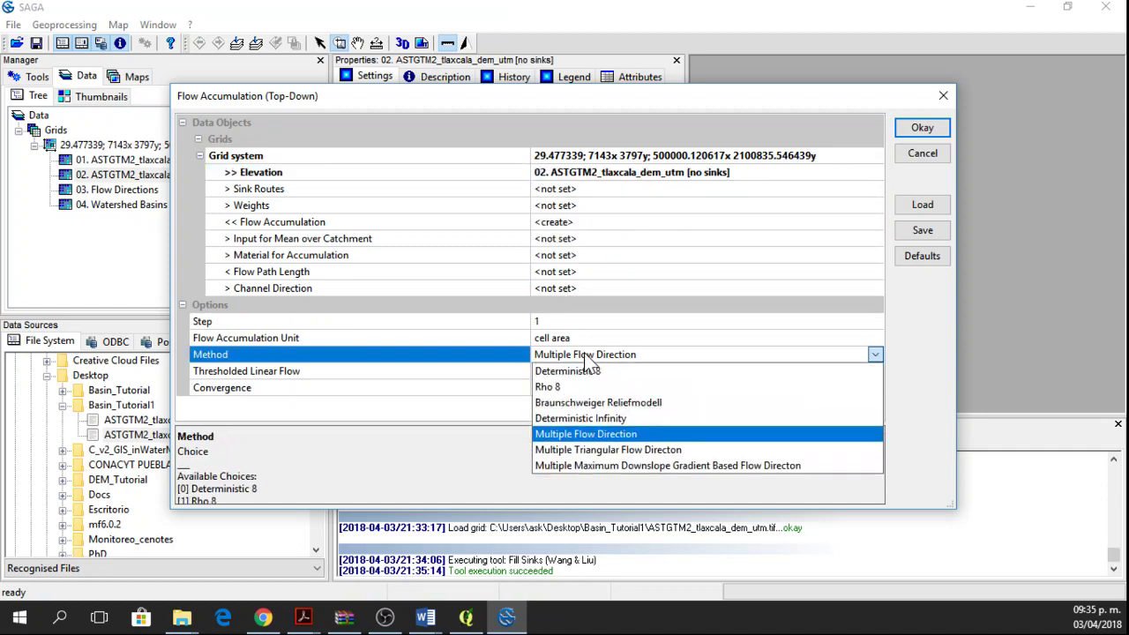
pyautogui.click(593, 375)
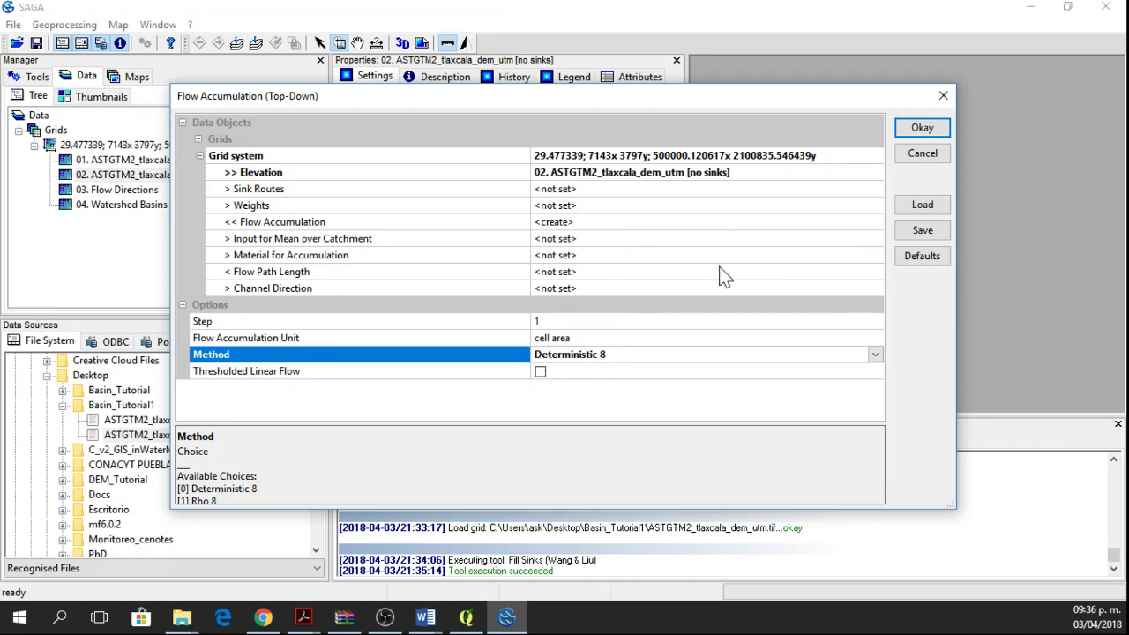
pyautogui.click(913, 133)
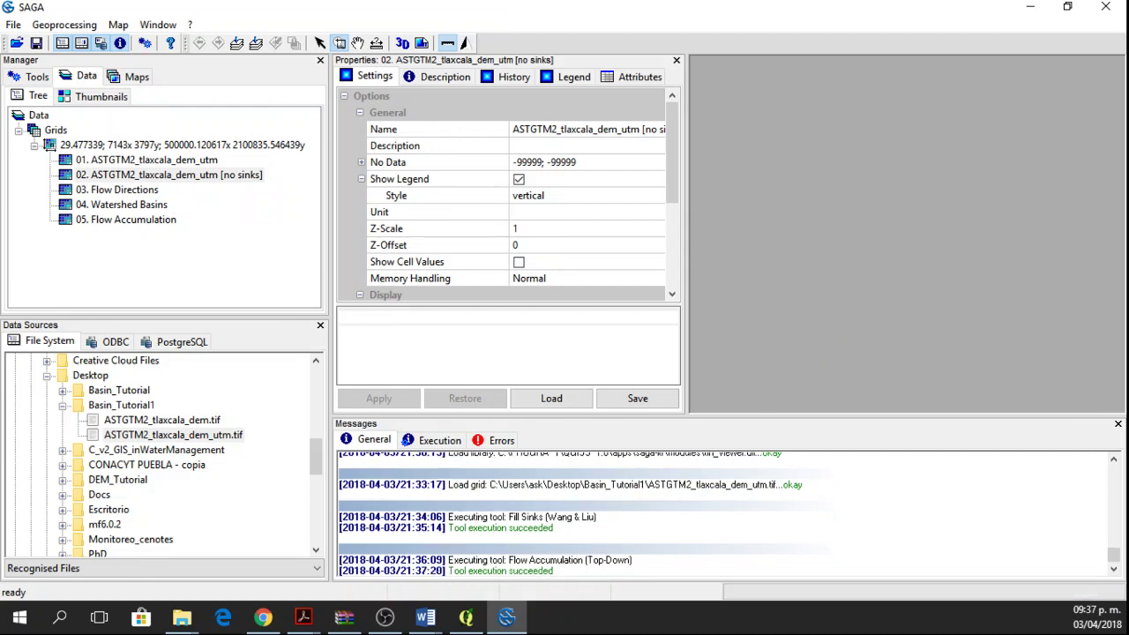
# - Show Flow Accumulation in a new map, zoom in on the river lines, then zoom back out
pyautogui.doubleClick(150, 221)
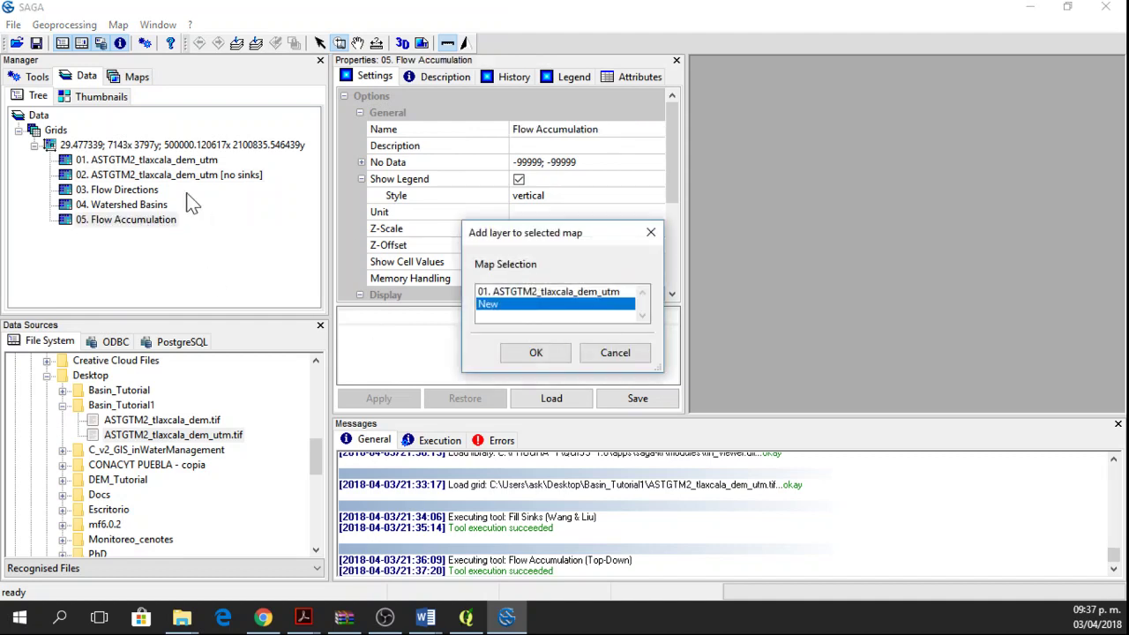
pyautogui.click(535, 351)
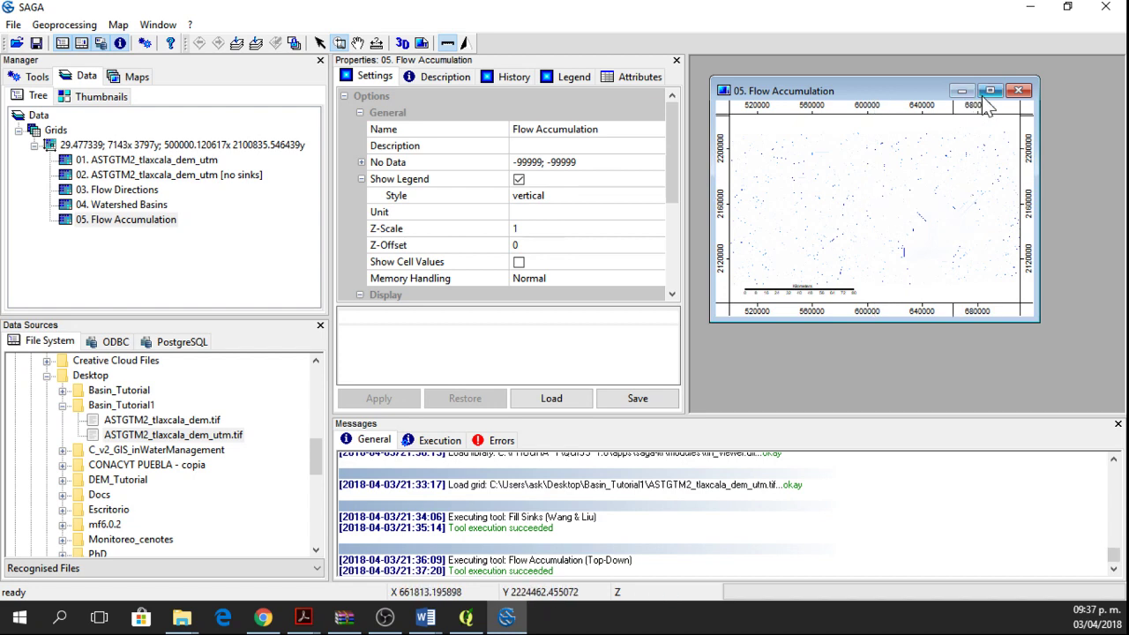
pyautogui.click(990, 90)
pyautogui.scroll(3, 776, 294)
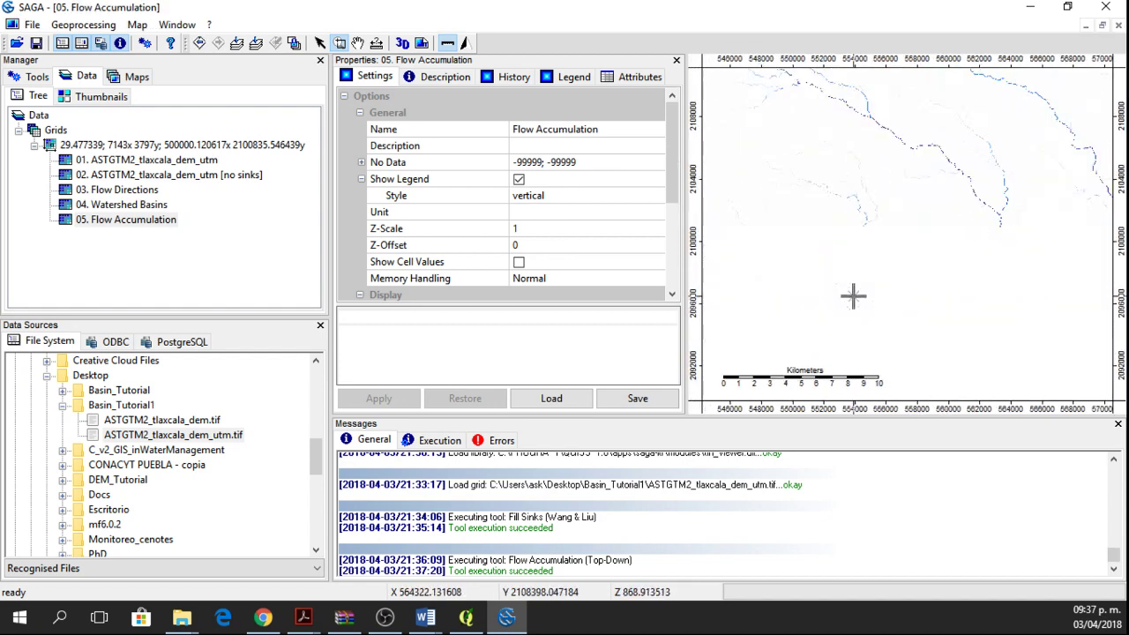
pyautogui.scroll(4, 930, 219)
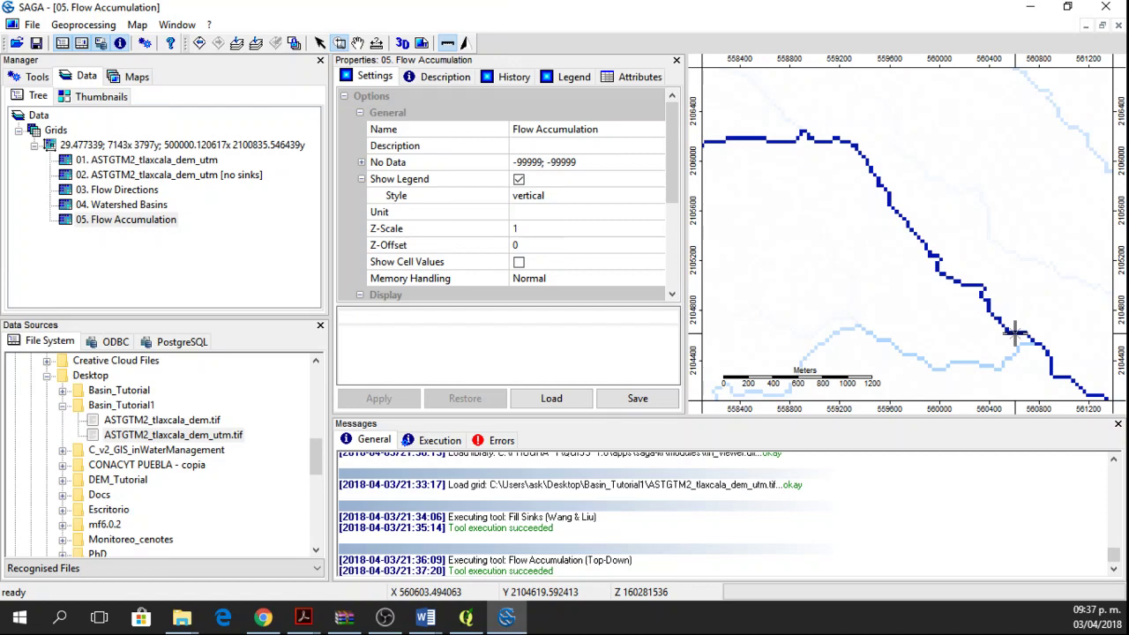
pyautogui.scroll(-3, 797, 306)
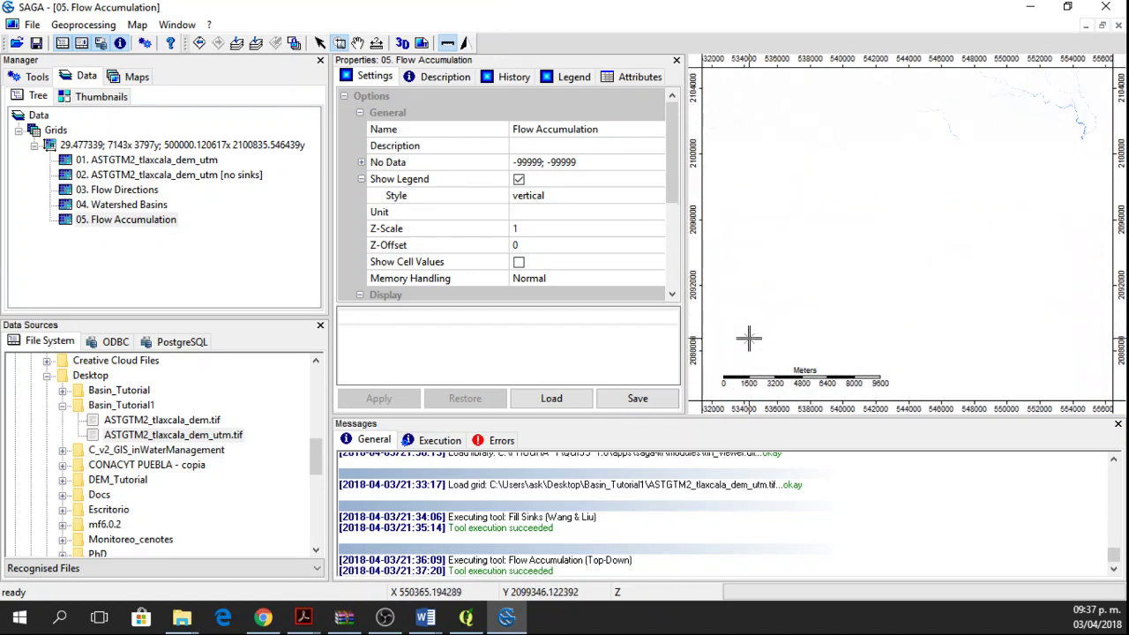
pyautogui.click(358, 43)
# - Centre the river network in the map and launch the Channel Network tool
pyautogui.moveTo(1085, 97); pyautogui.dragTo(917, 327)
pyautogui.moveTo(939, 250); pyautogui.dragTo(922, 267)
pyautogui.click(83, 25)
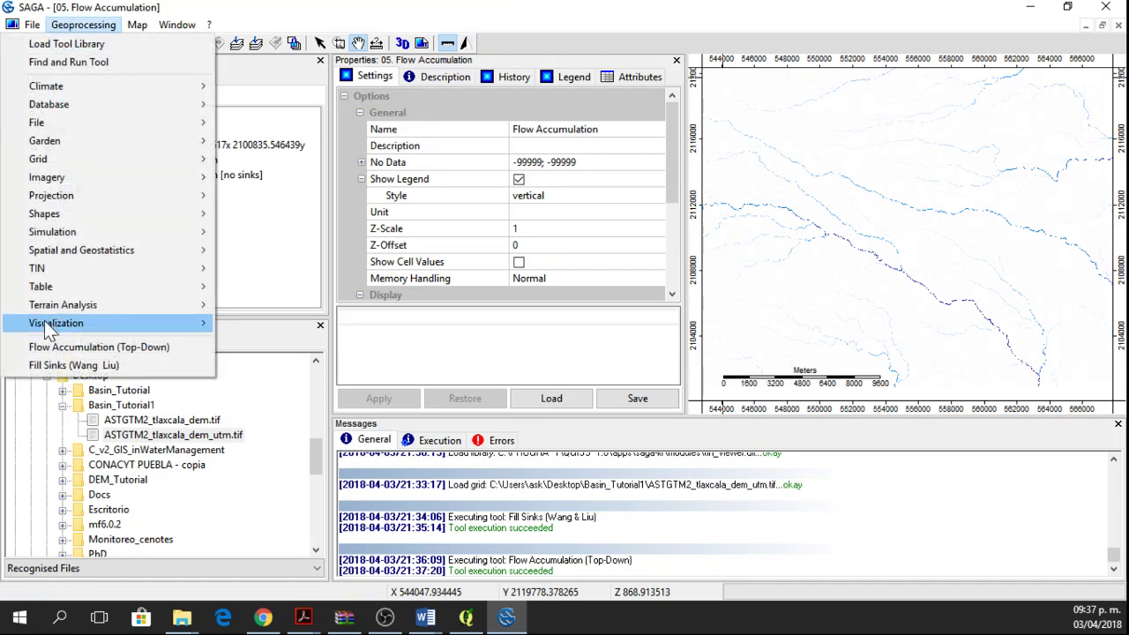
pyautogui.moveTo(69, 304)
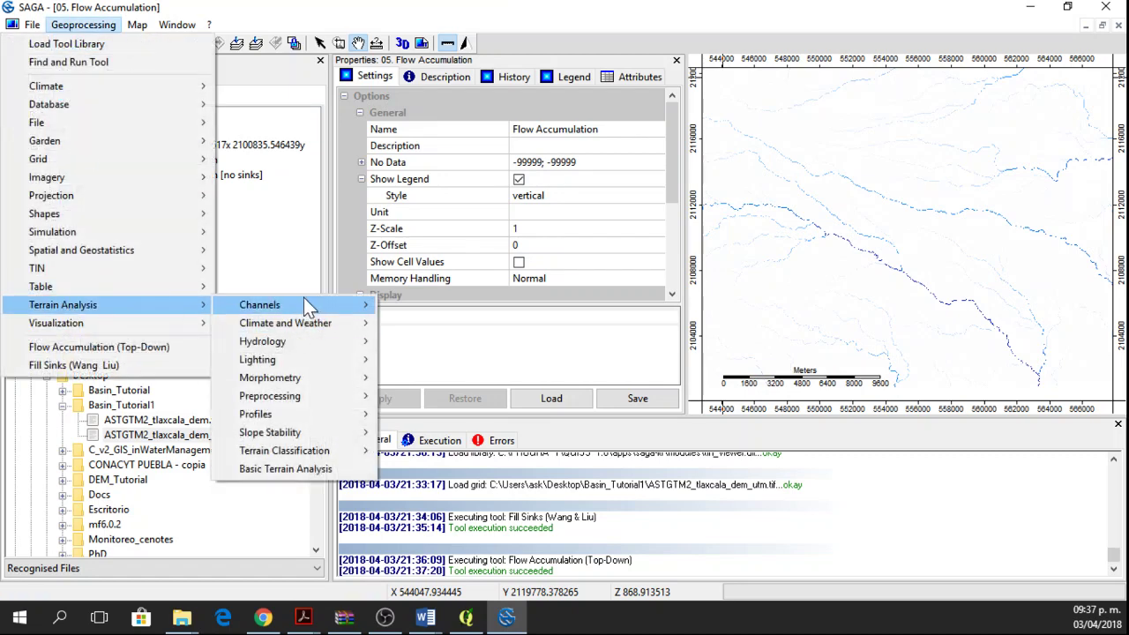
pyautogui.moveTo(308, 302)
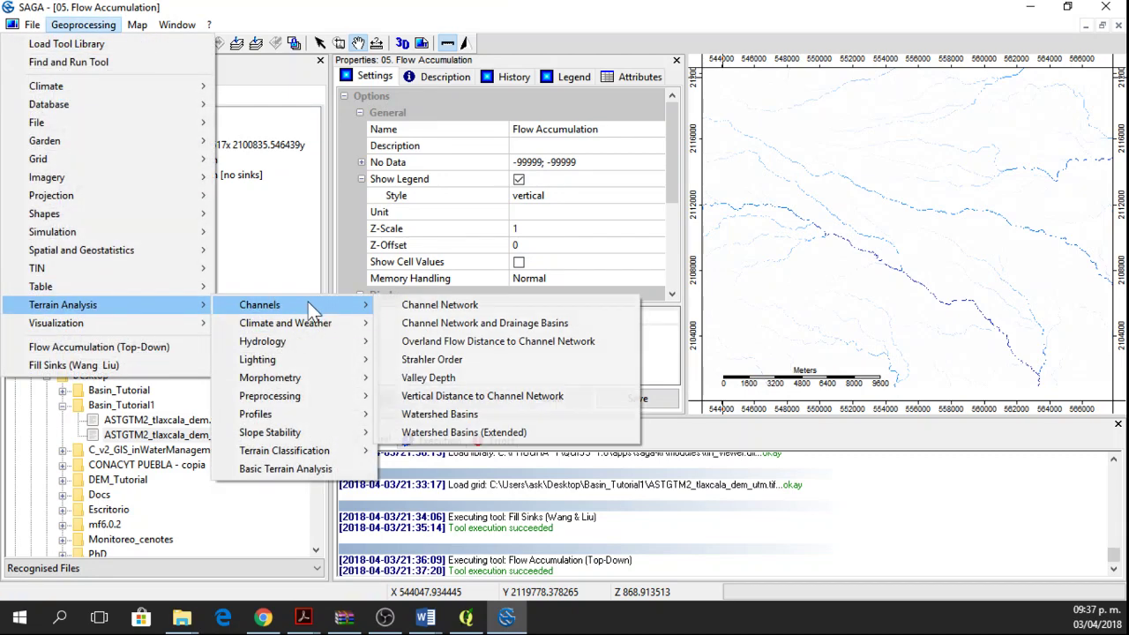
pyautogui.click(418, 308)
# - Use grid system 7143x 3797y, [no sinks] elevation, Flow Accumulation initiation grid, threshold 10000000
pyautogui.click(574, 156)
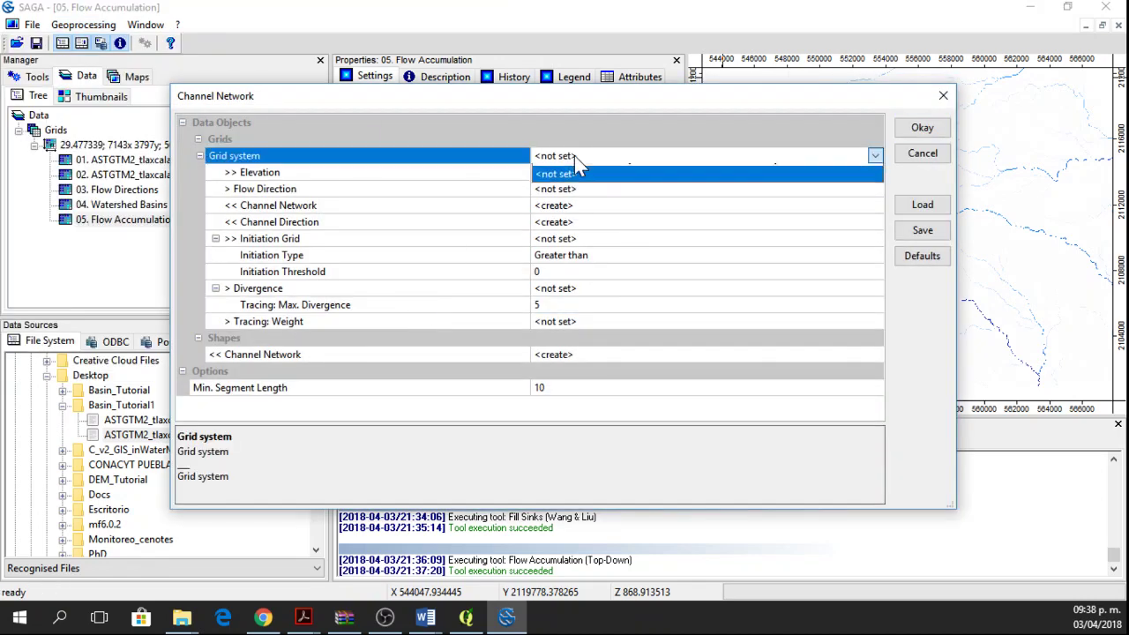
pyautogui.click(575, 181)
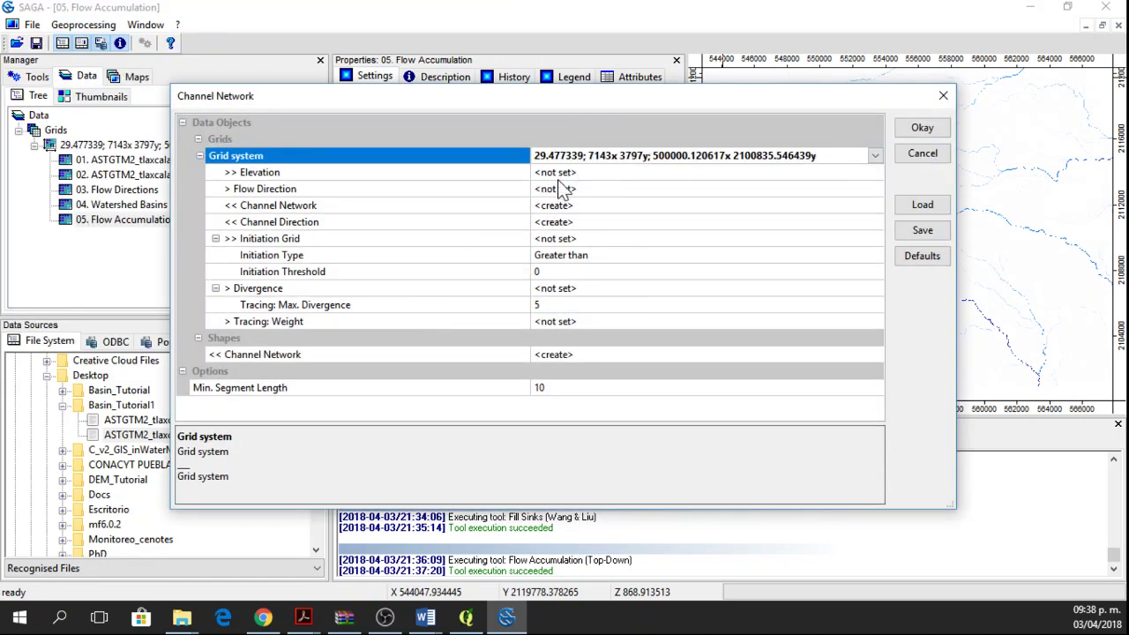
pyautogui.click(561, 173)
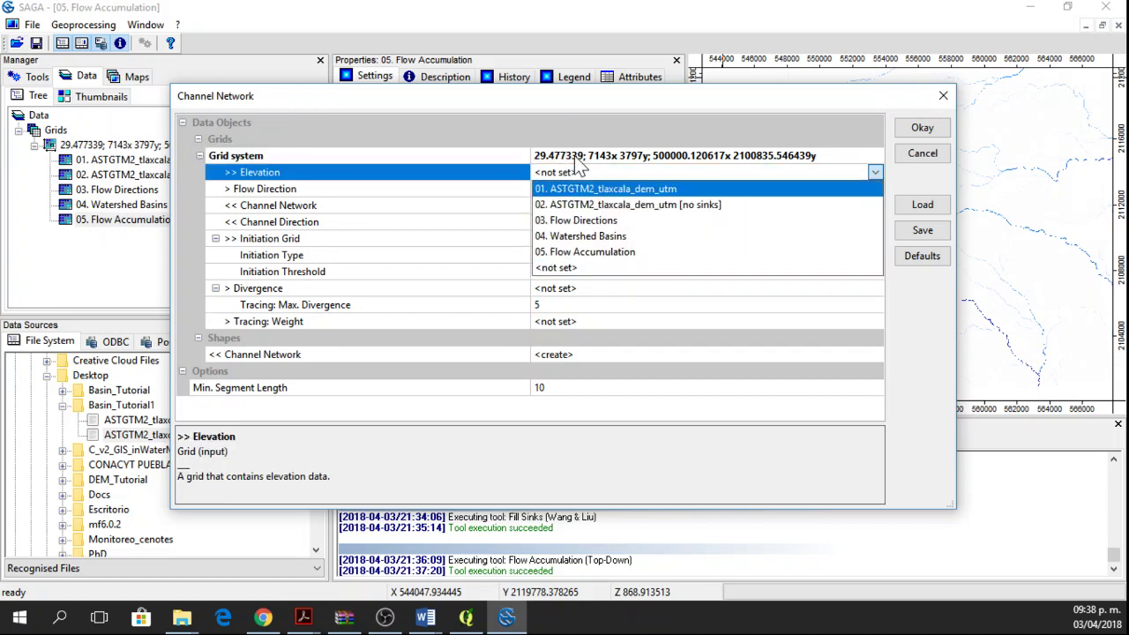
pyautogui.click(582, 204)
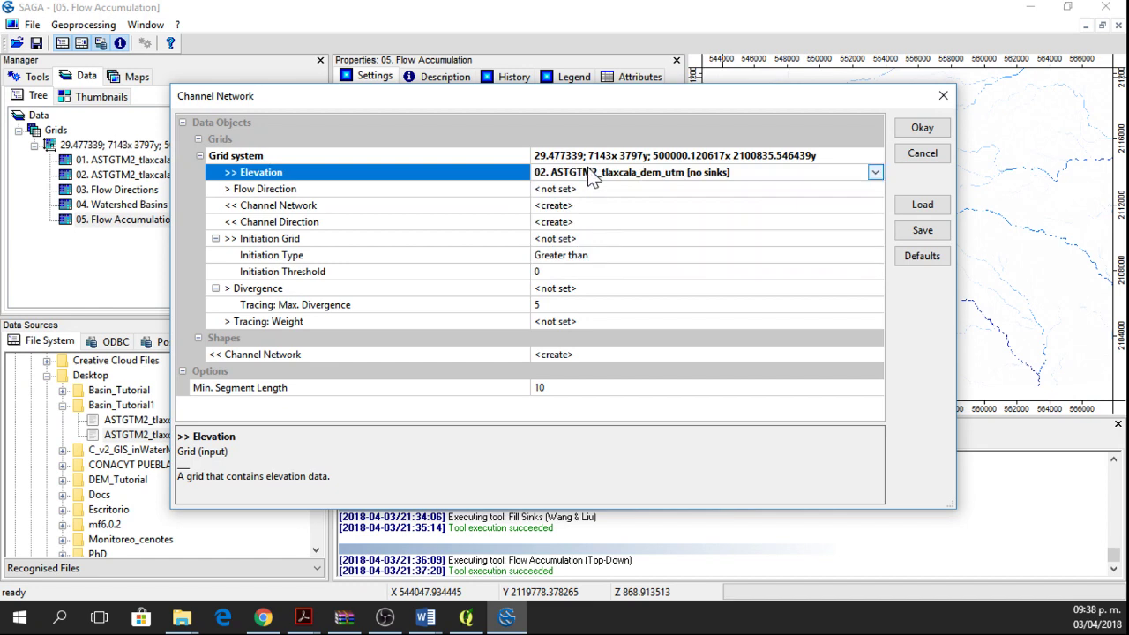
pyautogui.click(561, 236)
pyautogui.click(561, 233)
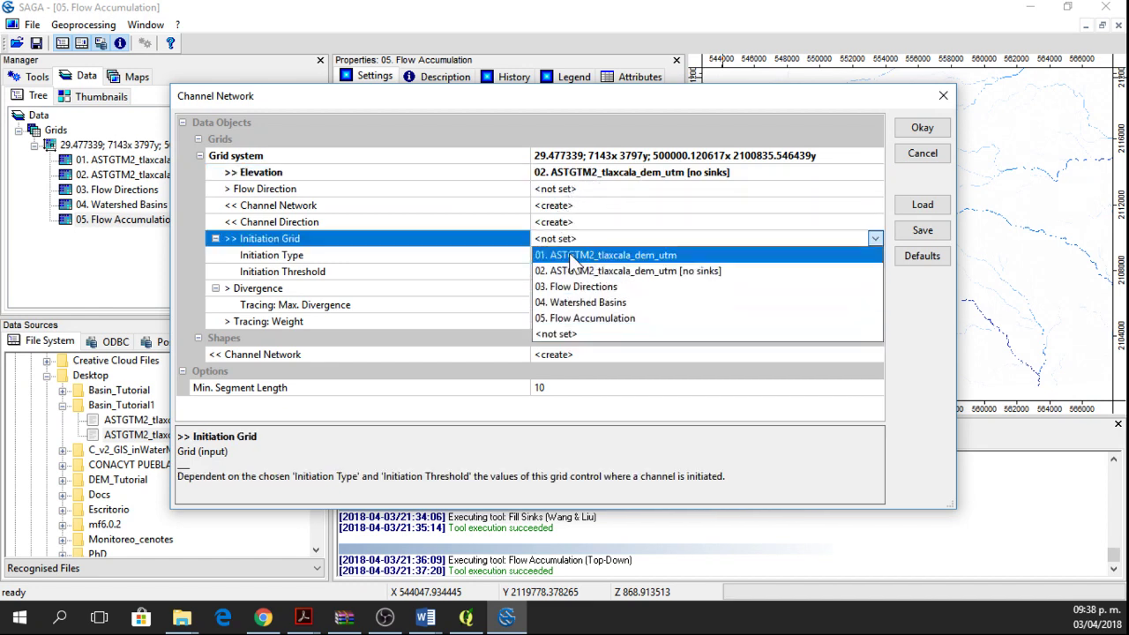
pyautogui.click(594, 319)
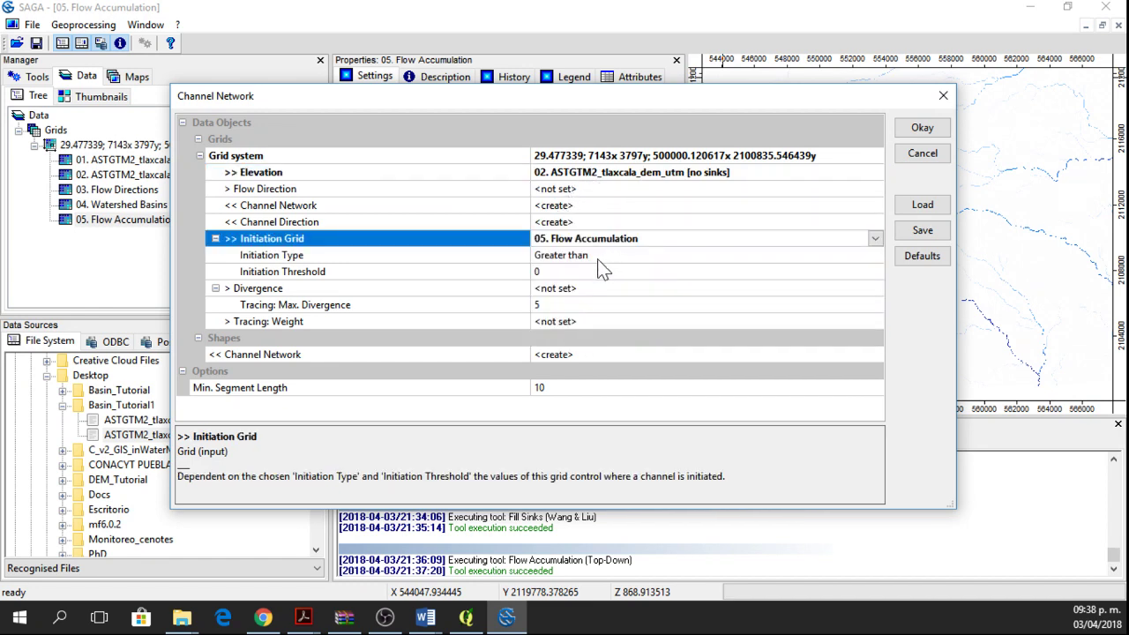
pyautogui.click(537, 272)
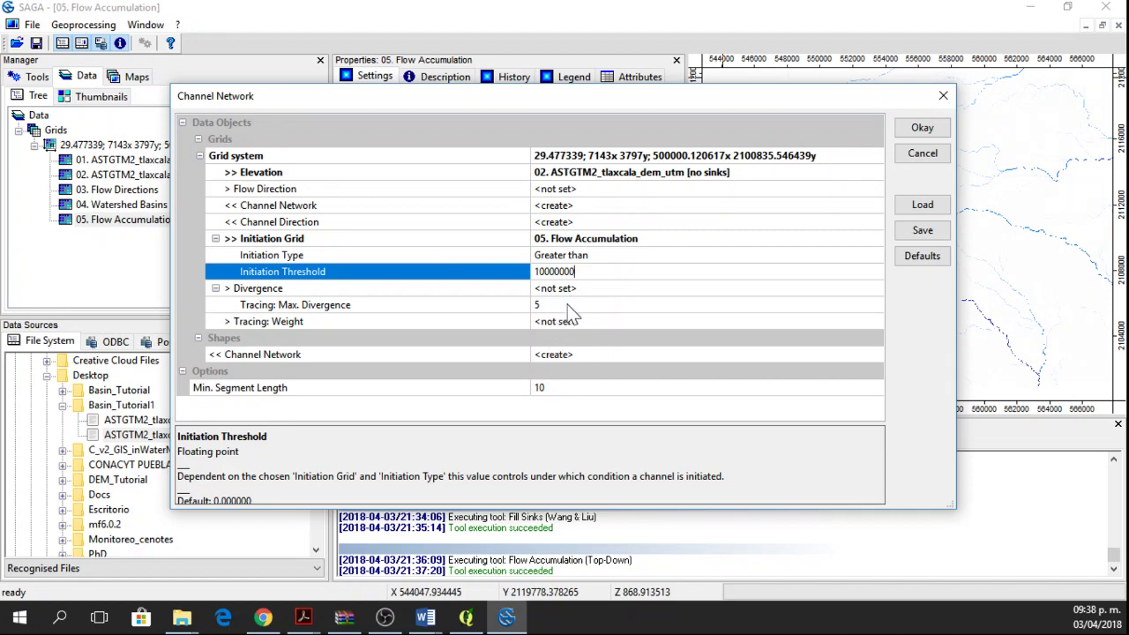
pyautogui.click(919, 134)
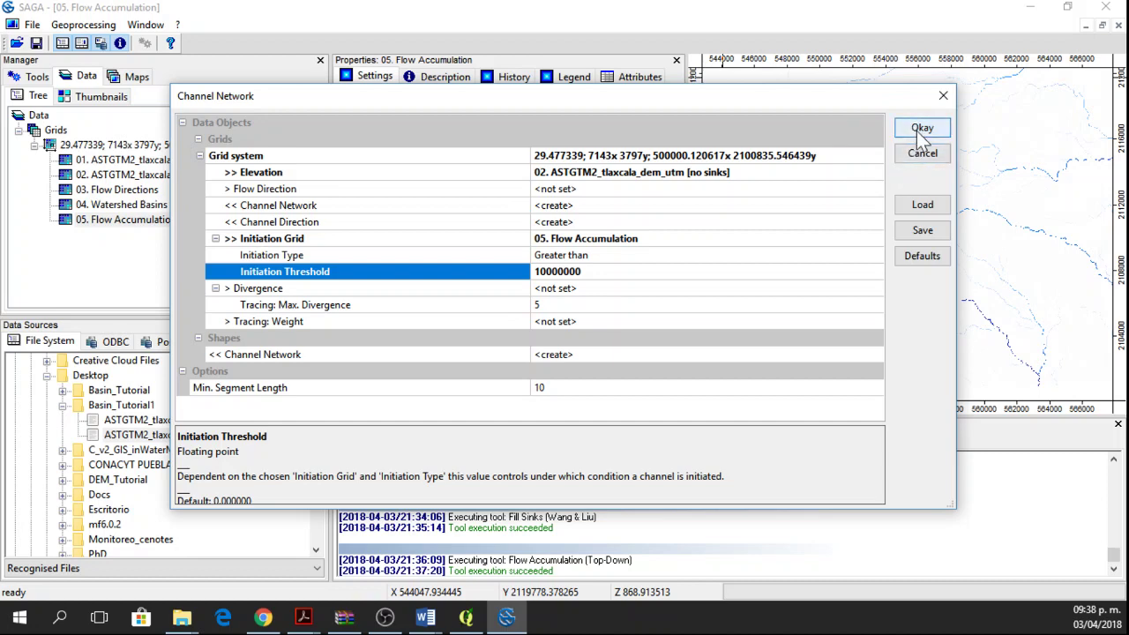
# - Run Channel Network to create the Channel Network and Channel Direction grids and the channel line layer
pyautogui.click(921, 131)
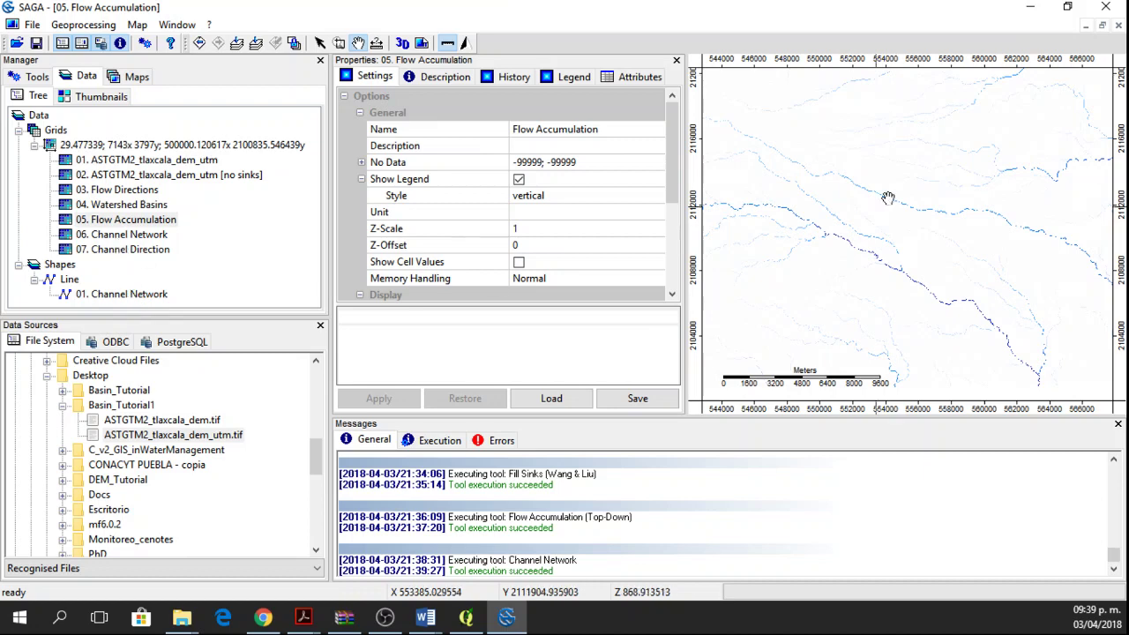
# - Close the Flow Accumulation map, preview the 06. Channel Network grid in a new map, then close it
pyautogui.click(1116, 26)
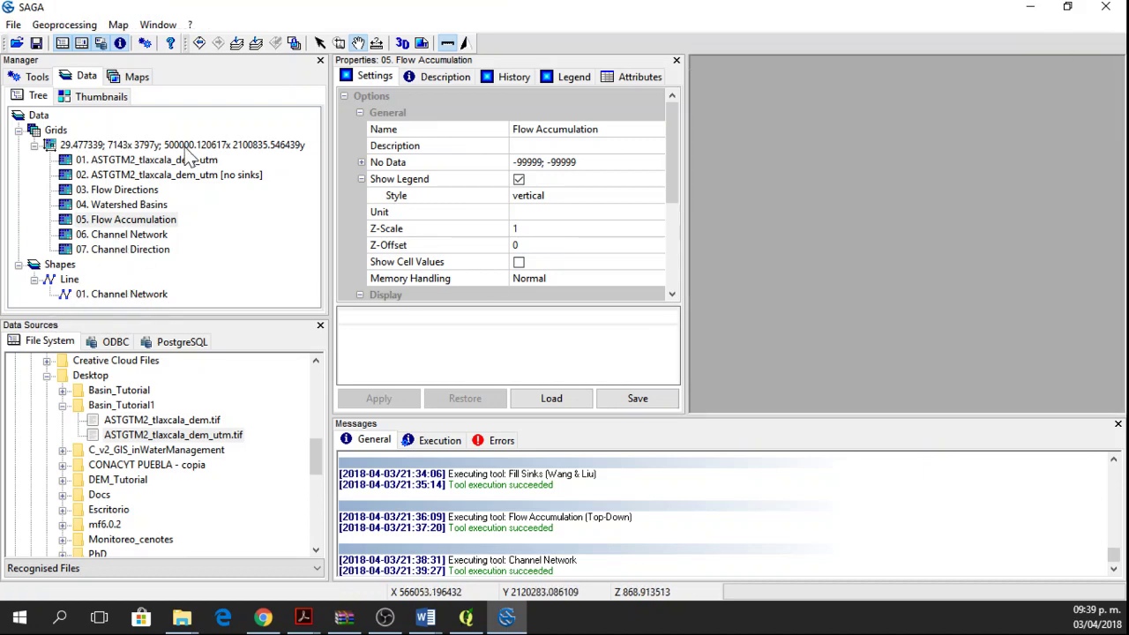
pyautogui.doubleClick(115, 235)
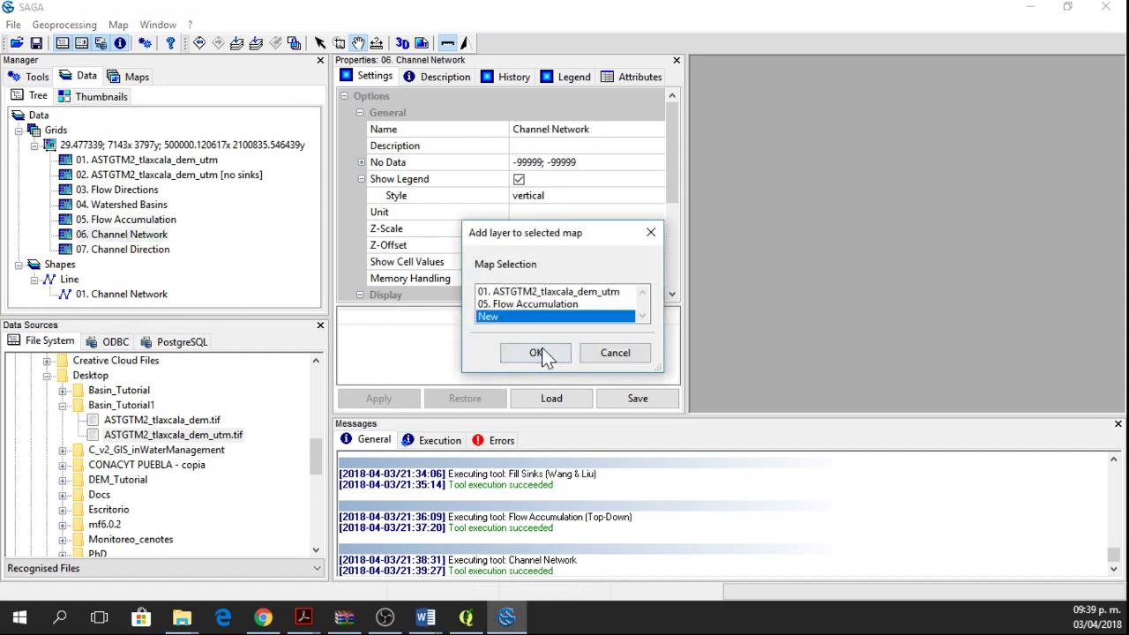
pyautogui.click(536, 346)
pyautogui.click(1037, 109)
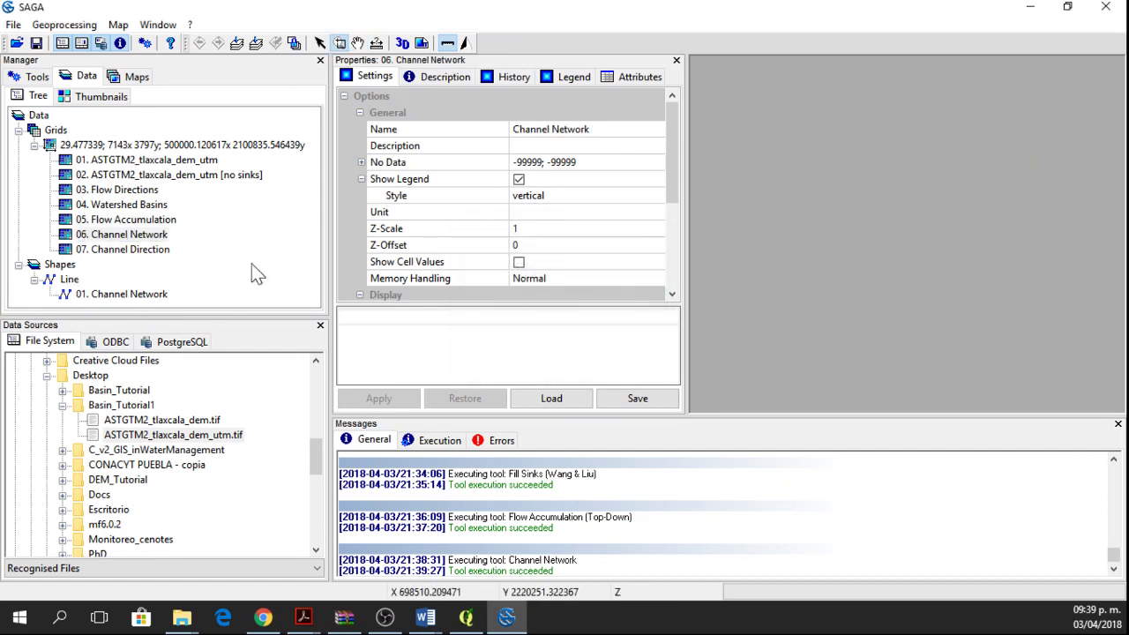
# - Preview the 01. Channel Network line layer in a new map, close it, and select its Color property
pyautogui.doubleClick(125, 294)
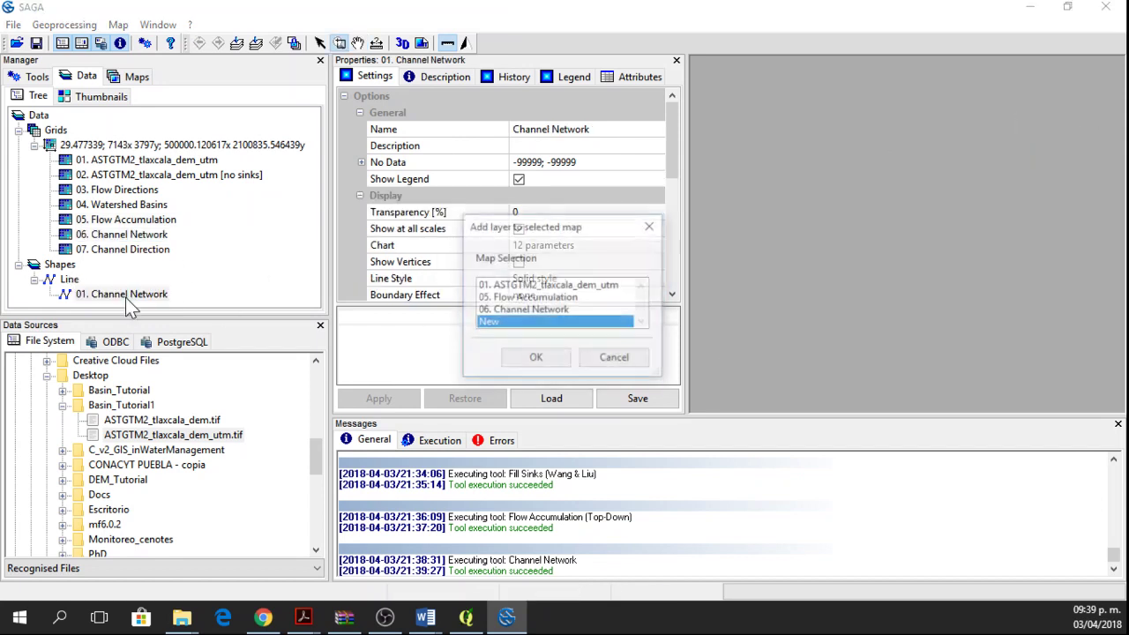
pyautogui.click(513, 358)
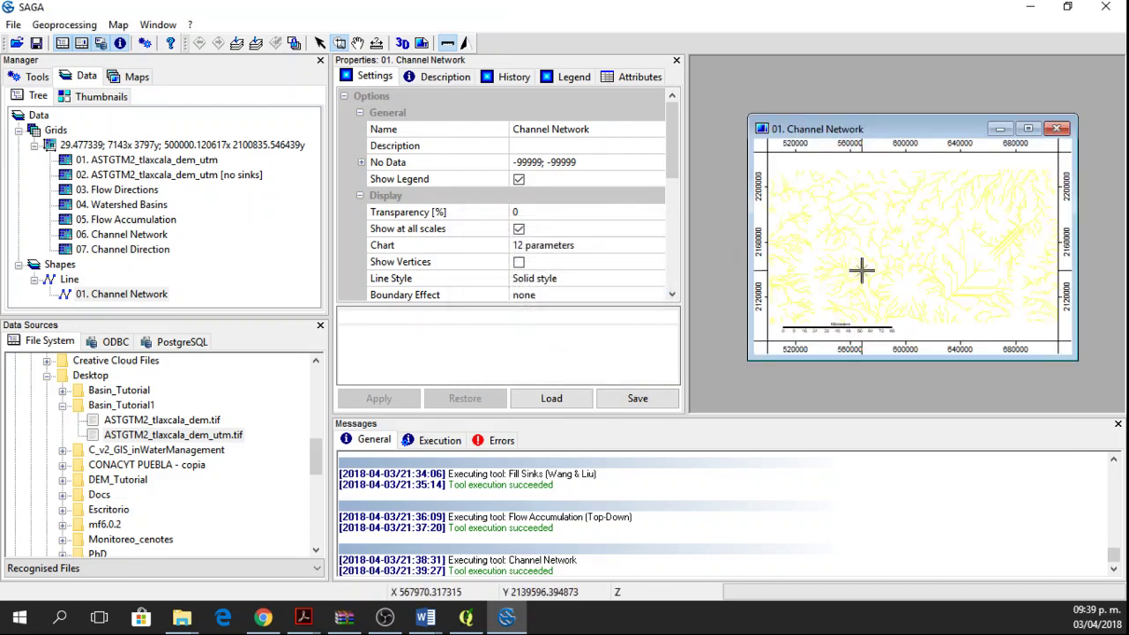
pyautogui.moveTo(862, 269); pyautogui.dragTo(816, 280)
pyautogui.click(1059, 130)
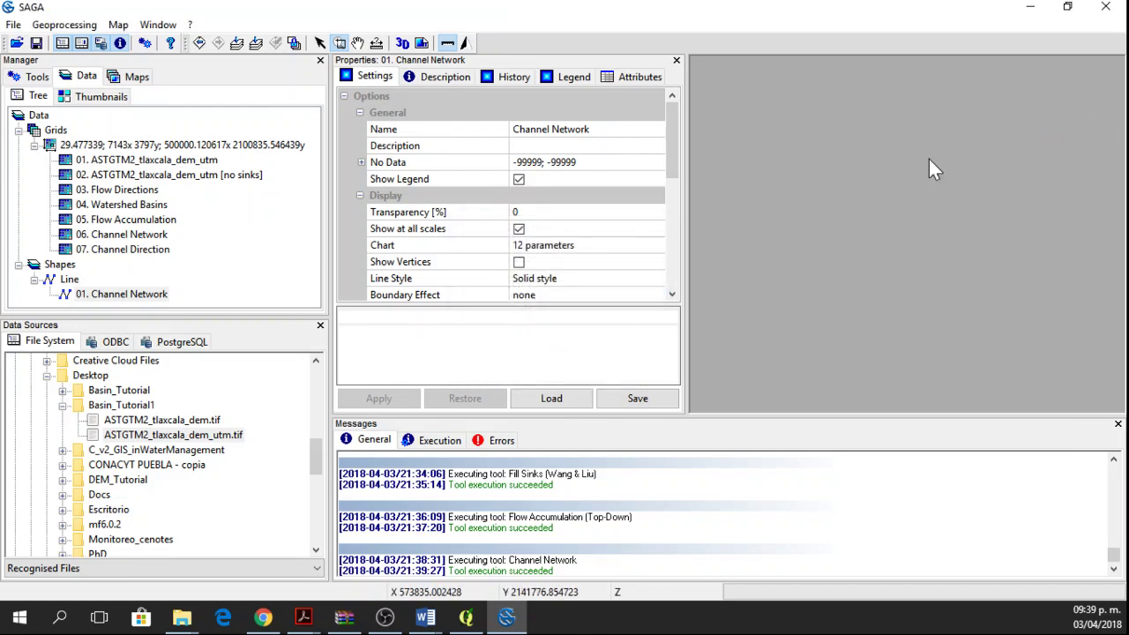
pyautogui.scroll(-5, 604, 254)
pyautogui.scroll(1, 547, 211)
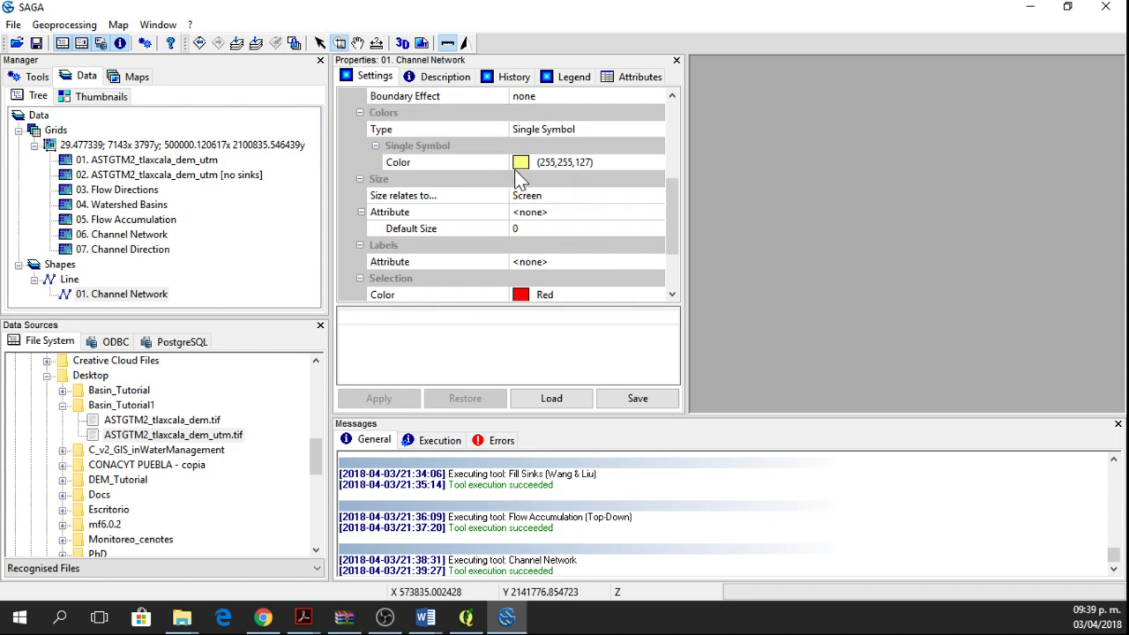
pyautogui.click(492, 162)
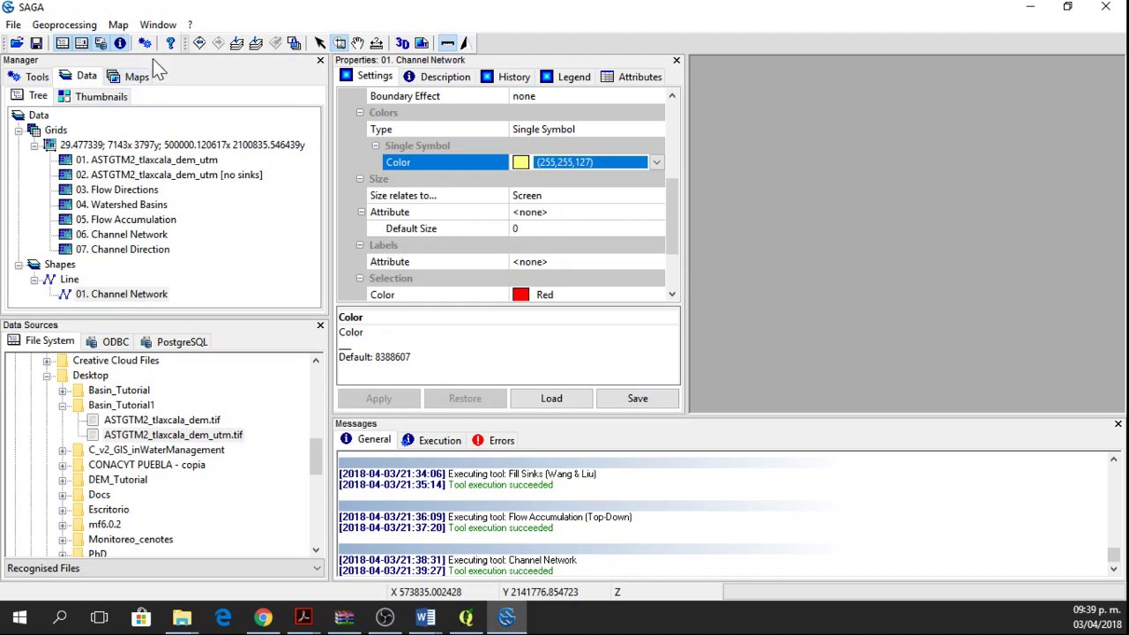
# - Keep the channel line colour unchanged and start the interactive Upslope Area tool
pyautogui.click(205, 89)
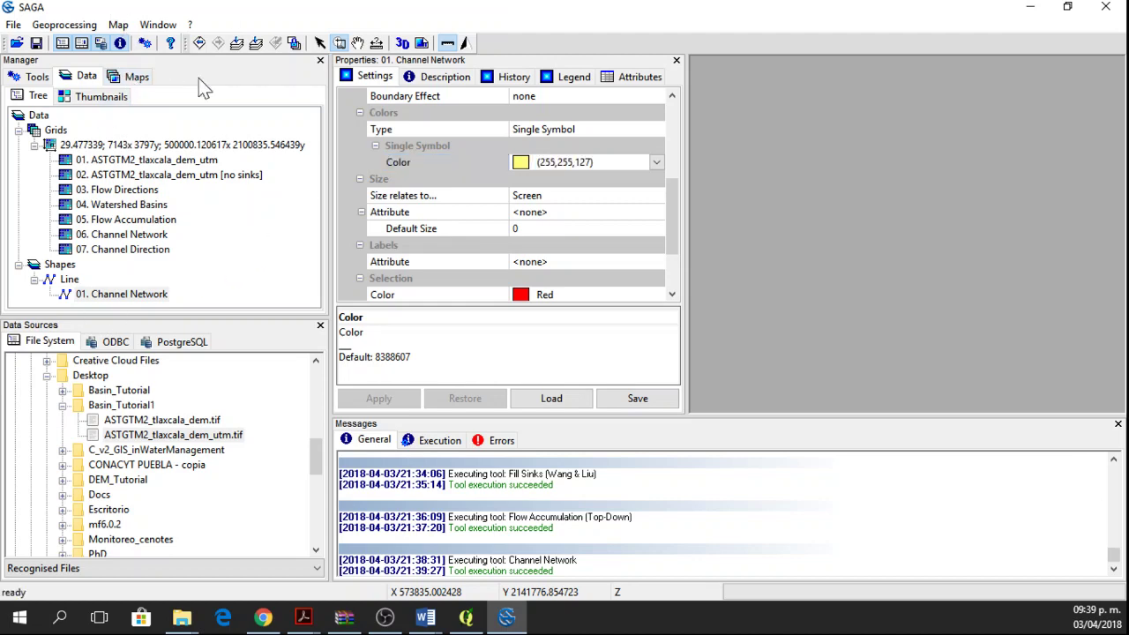
pyautogui.click(69, 26)
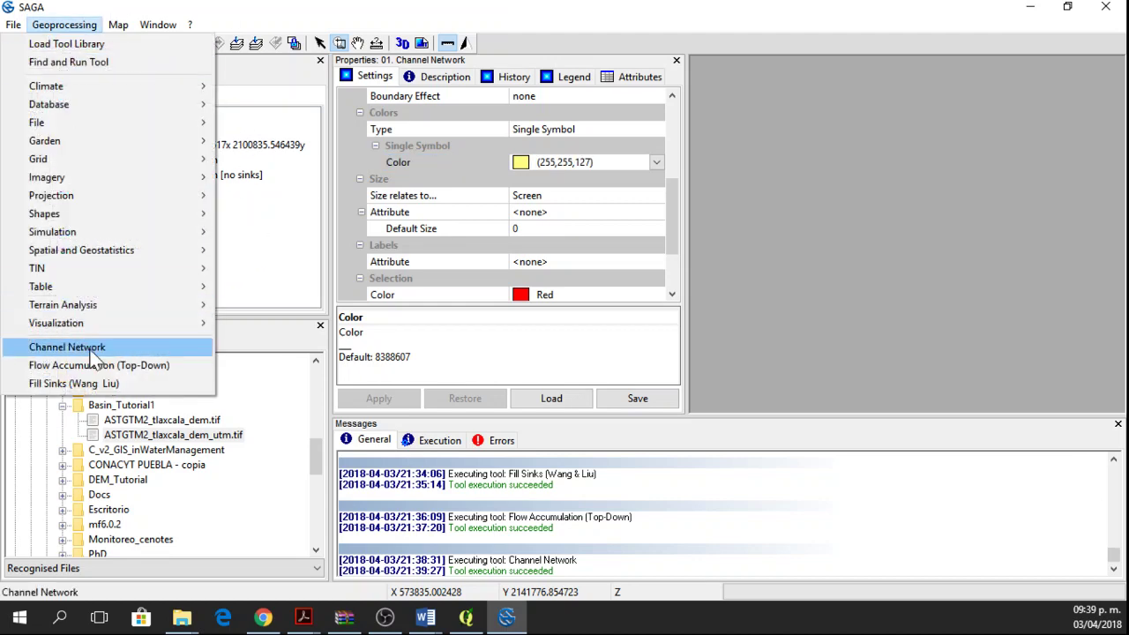
pyautogui.moveTo(108, 300)
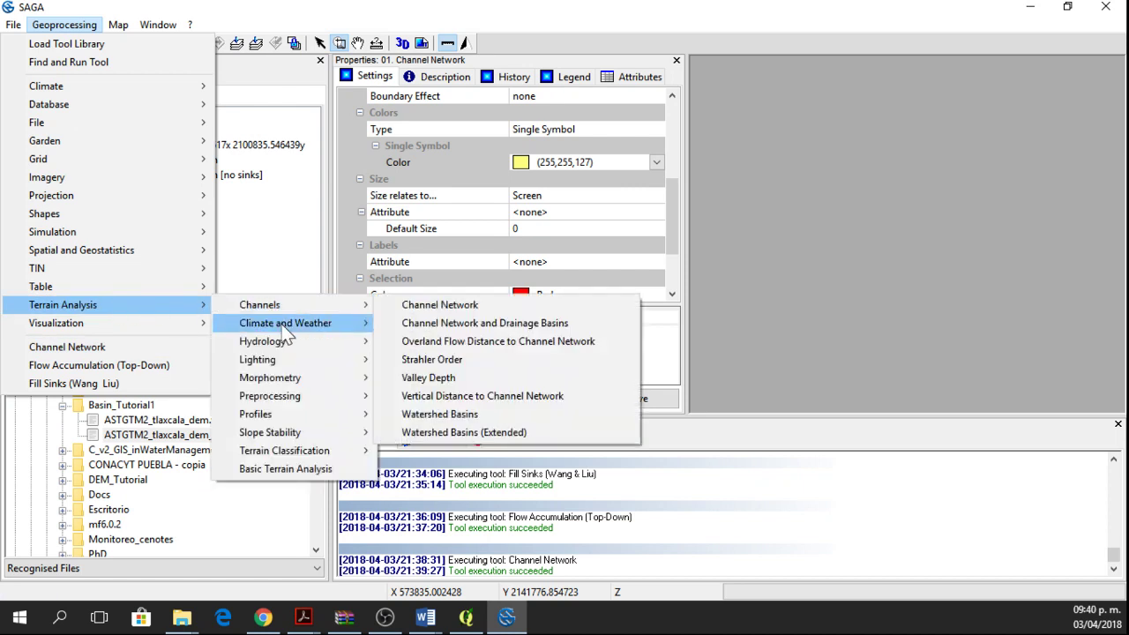
pyautogui.moveTo(289, 344)
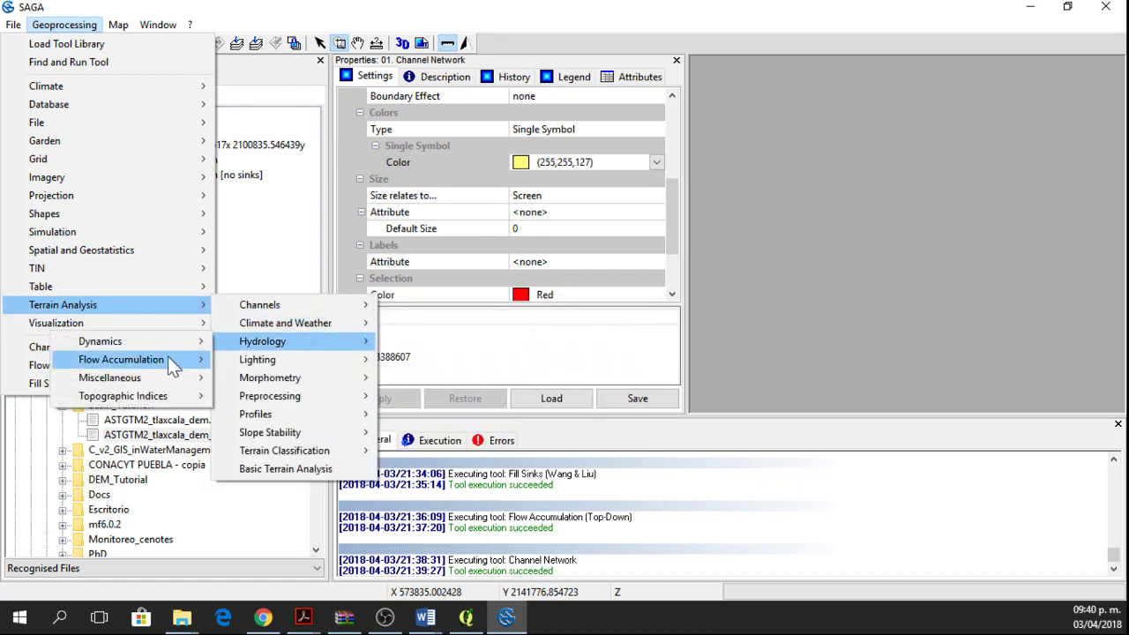
pyautogui.moveTo(172, 363)
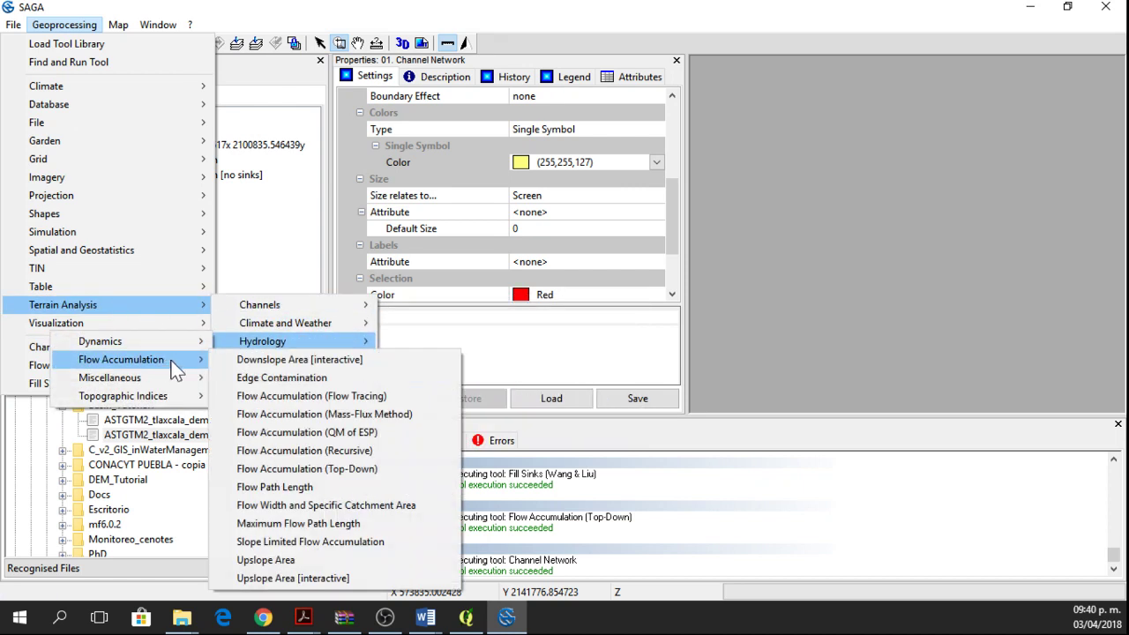
pyautogui.click(273, 578)
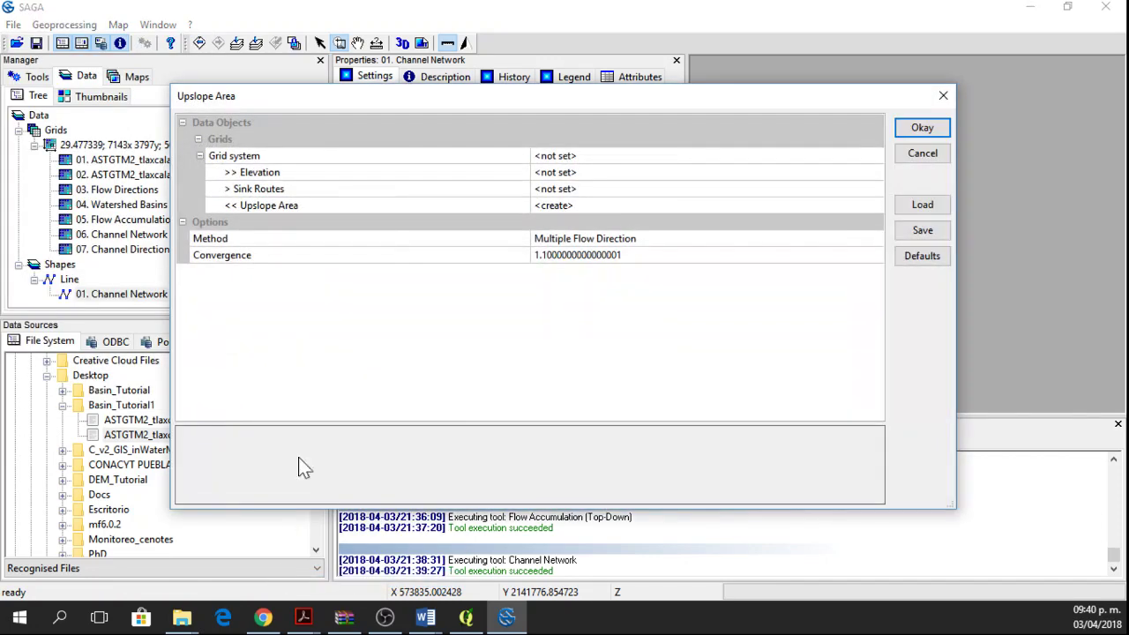
# - Set Upslope Area elevation to the ASTGTM2_tlaxcala_dem_utm [no sinks] grid with the Deterministic 8 method
pyautogui.click(556, 158)
pyautogui.click(563, 167)
pyautogui.click(563, 174)
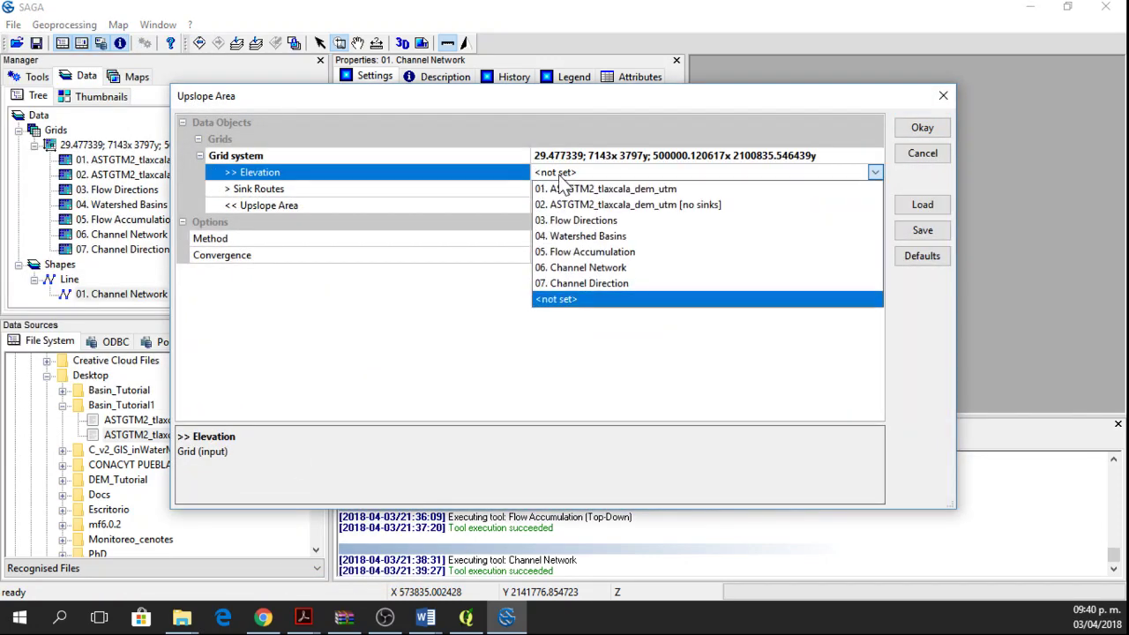
pyautogui.click(585, 205)
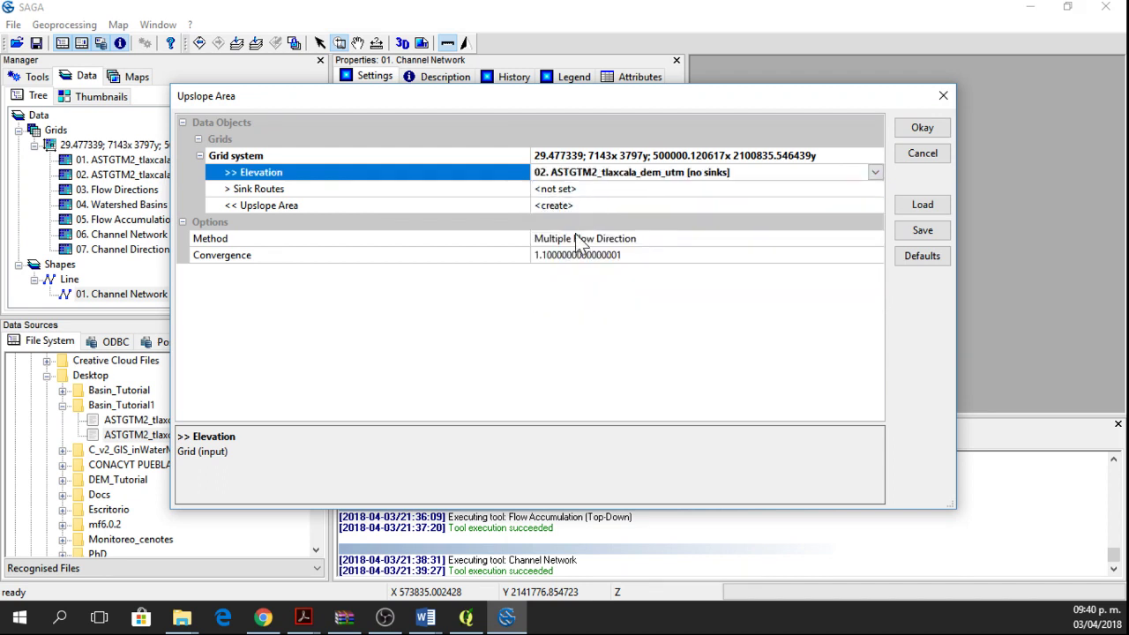
pyautogui.click(585, 240)
pyautogui.click(585, 239)
pyautogui.click(573, 256)
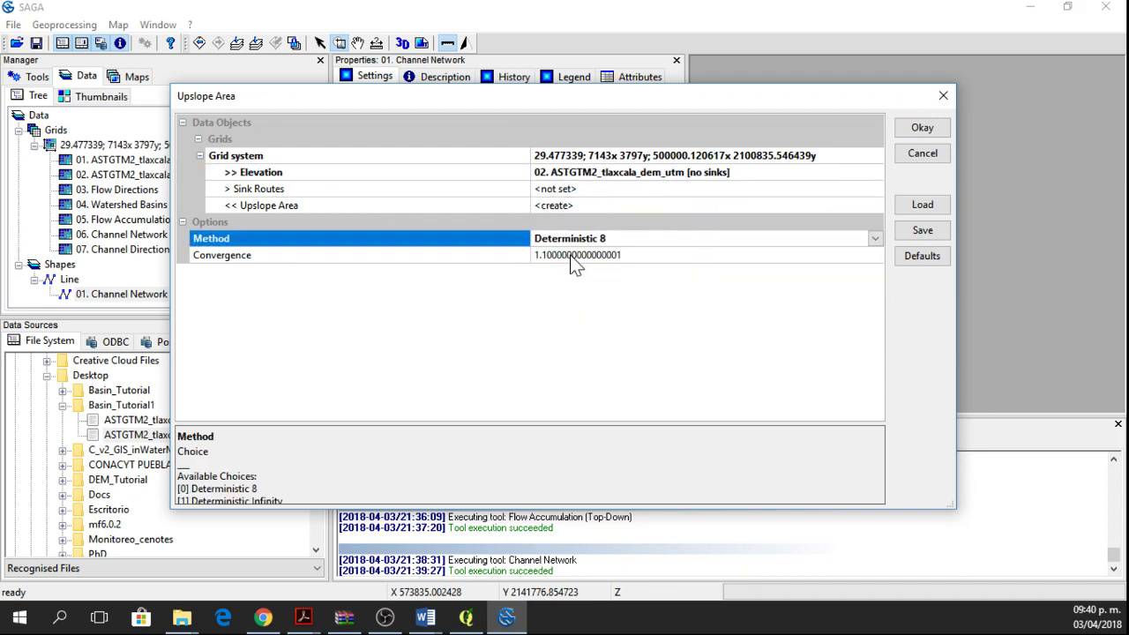
# - Run Upslope Area and display the 08. Upslope Area grid in a new map
pyautogui.click(901, 128)
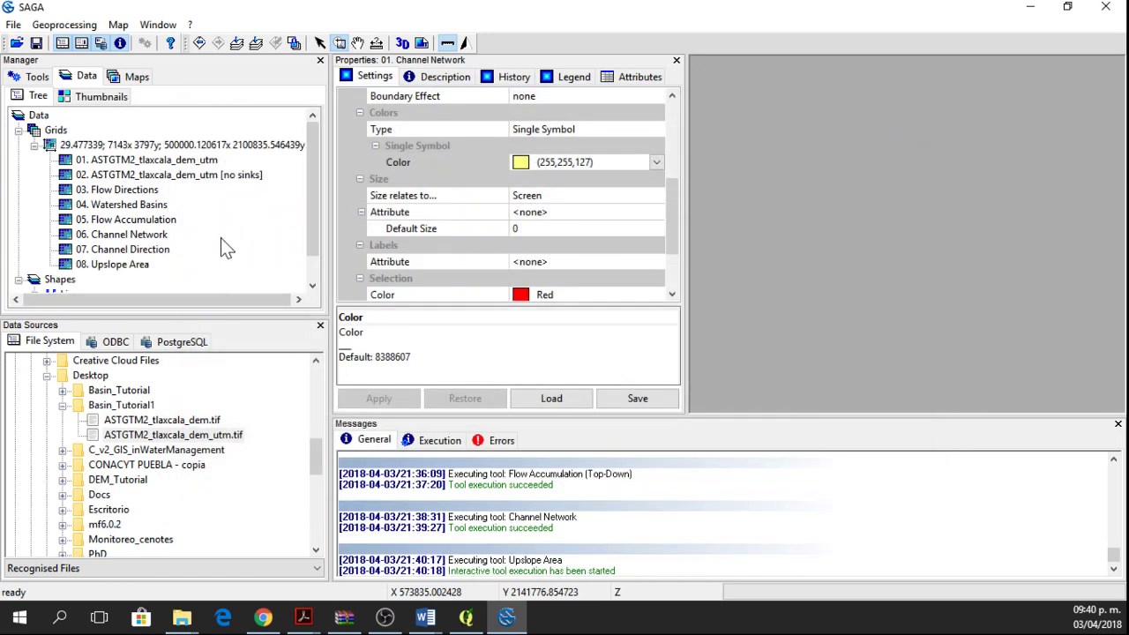
pyautogui.doubleClick(115, 265)
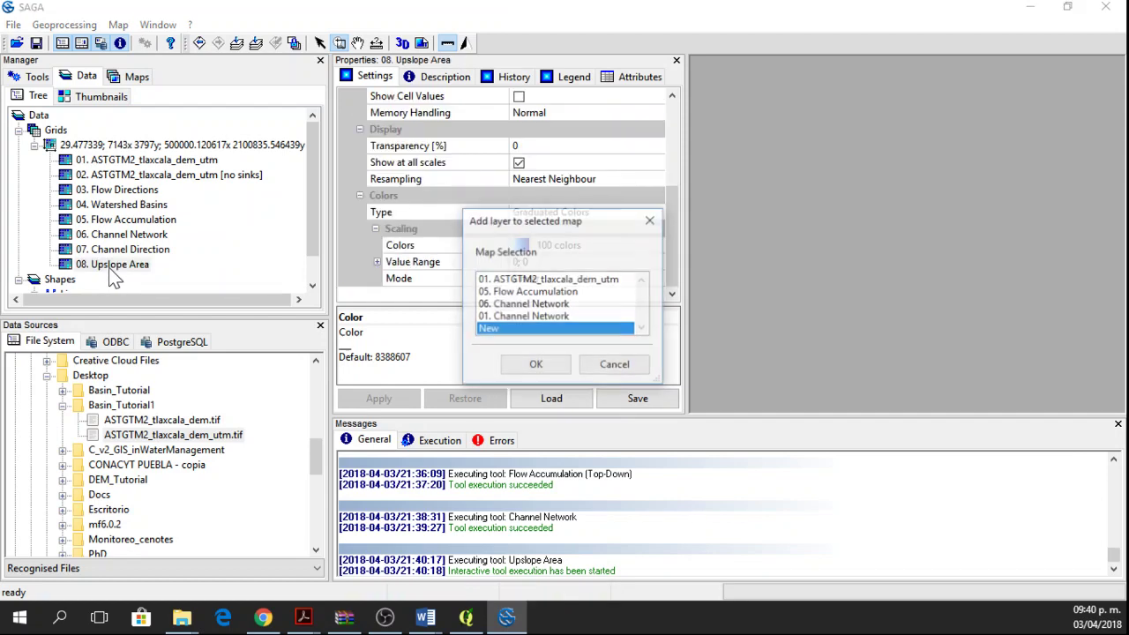
pyautogui.click(536, 365)
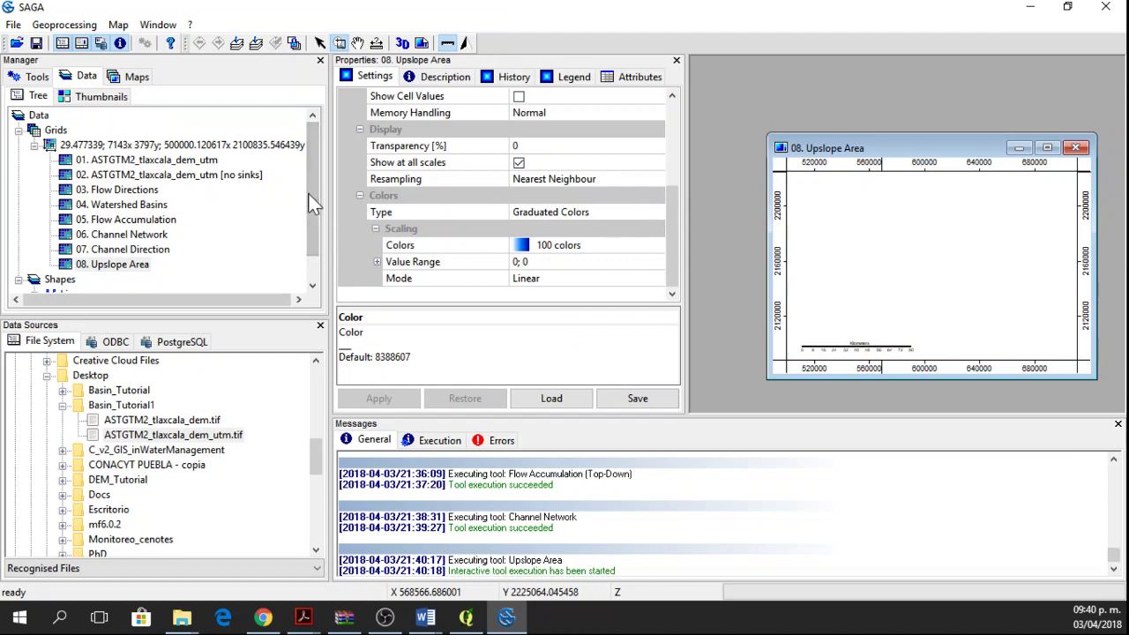
pyautogui.scroll(-1, 313, 229)
pyautogui.scroll(1, 163, 199)
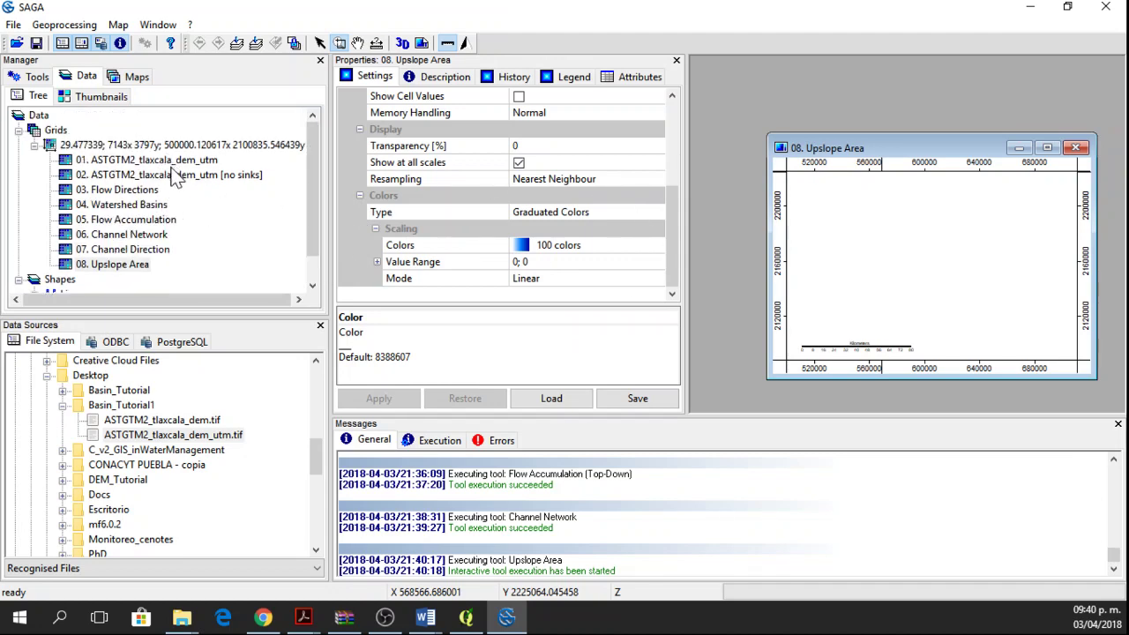
# - Add the no-sinks DEM to the 08. Upslope Area map
pyautogui.doubleClick(174, 176)
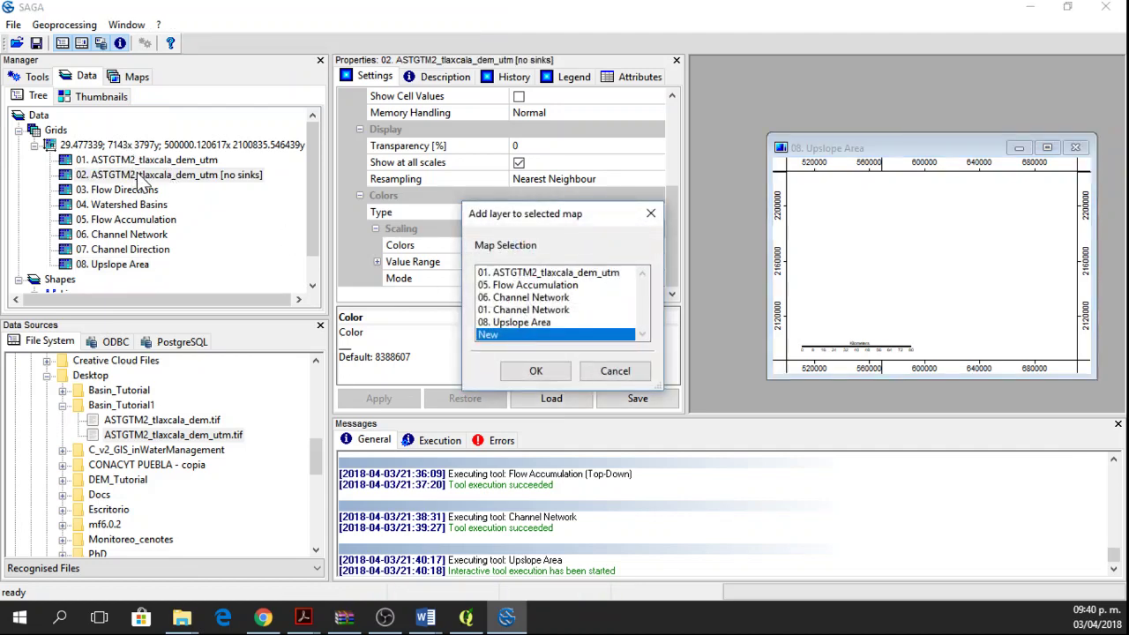
pyautogui.click(518, 323)
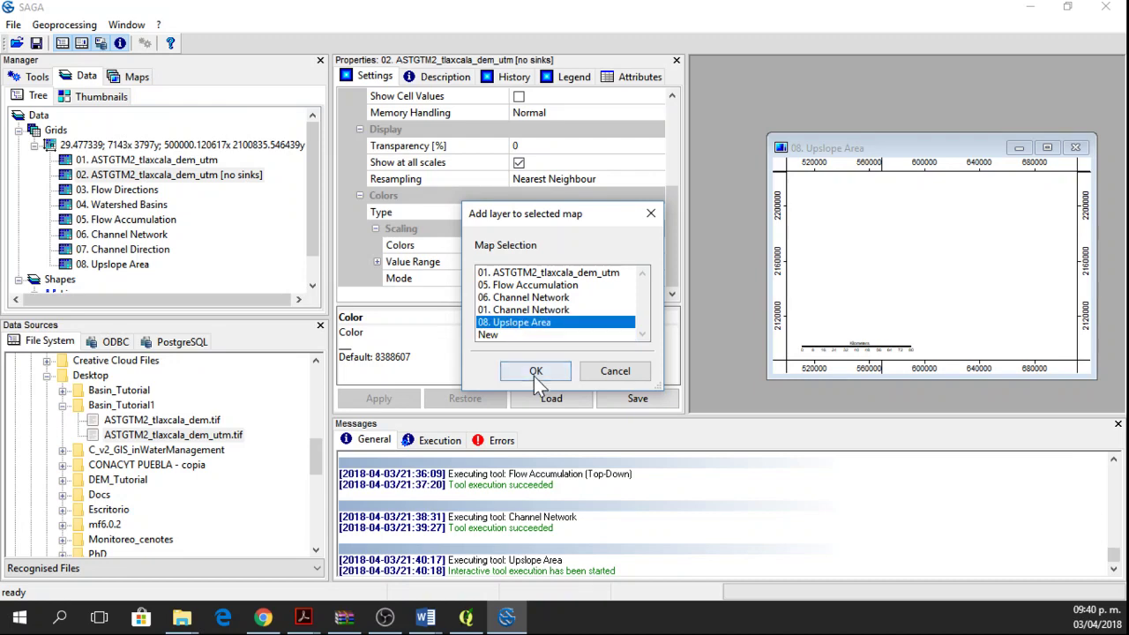
pyautogui.click(537, 371)
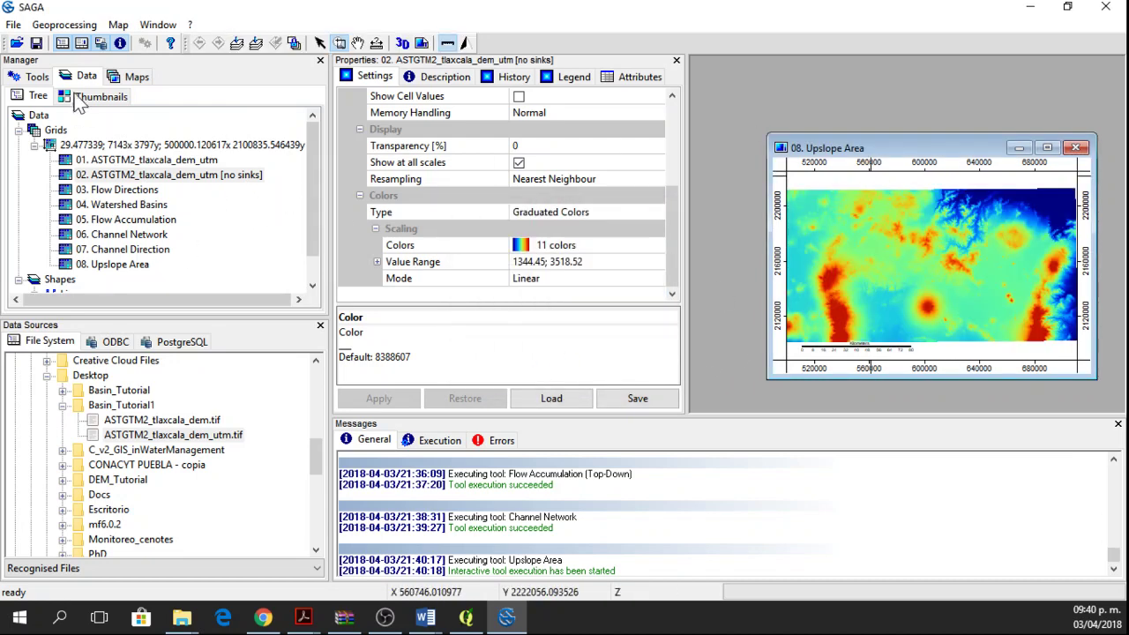
# - Add the 01. Channel Network lines to the 08. Upslope Area map
pyautogui.click(135, 77)
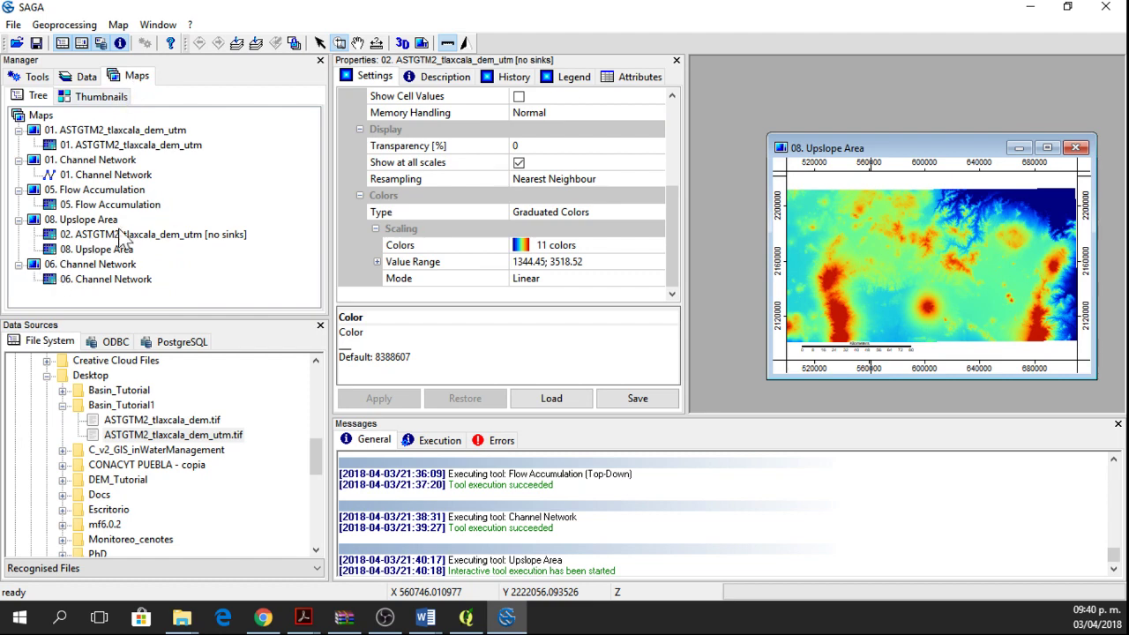
pyautogui.click(86, 77)
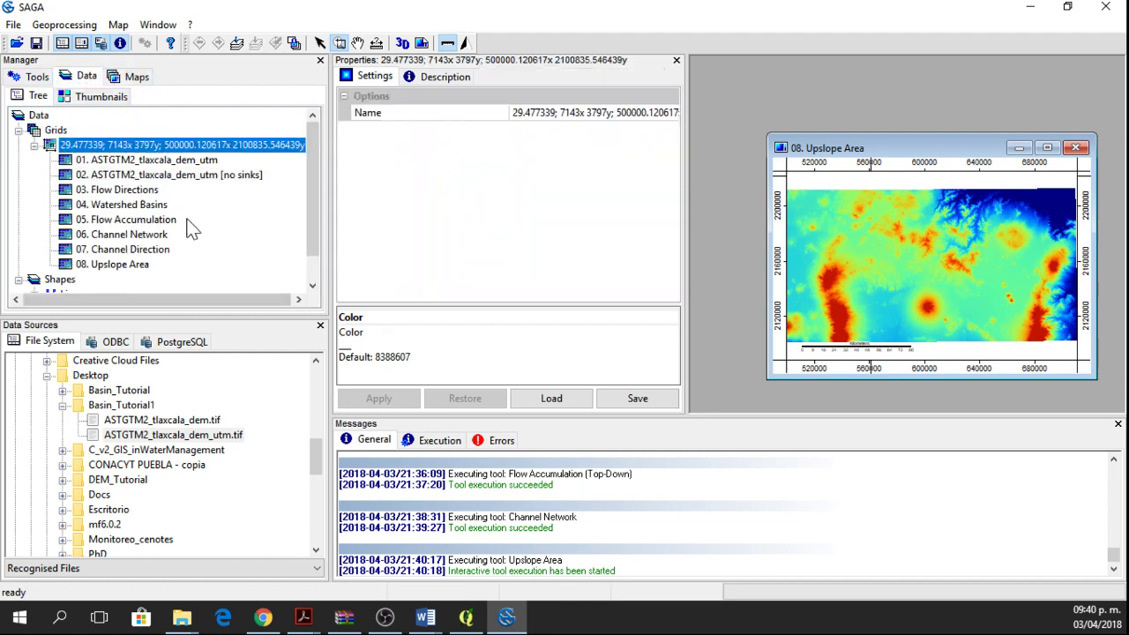
pyautogui.scroll(-1, 311, 213)
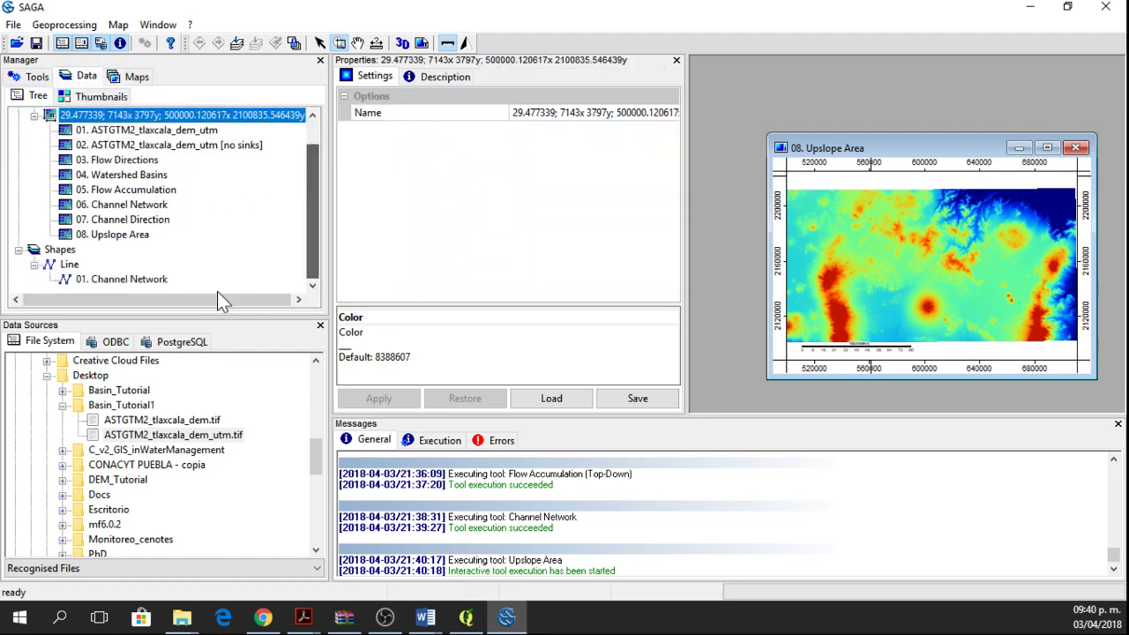
pyautogui.doubleClick(100, 279)
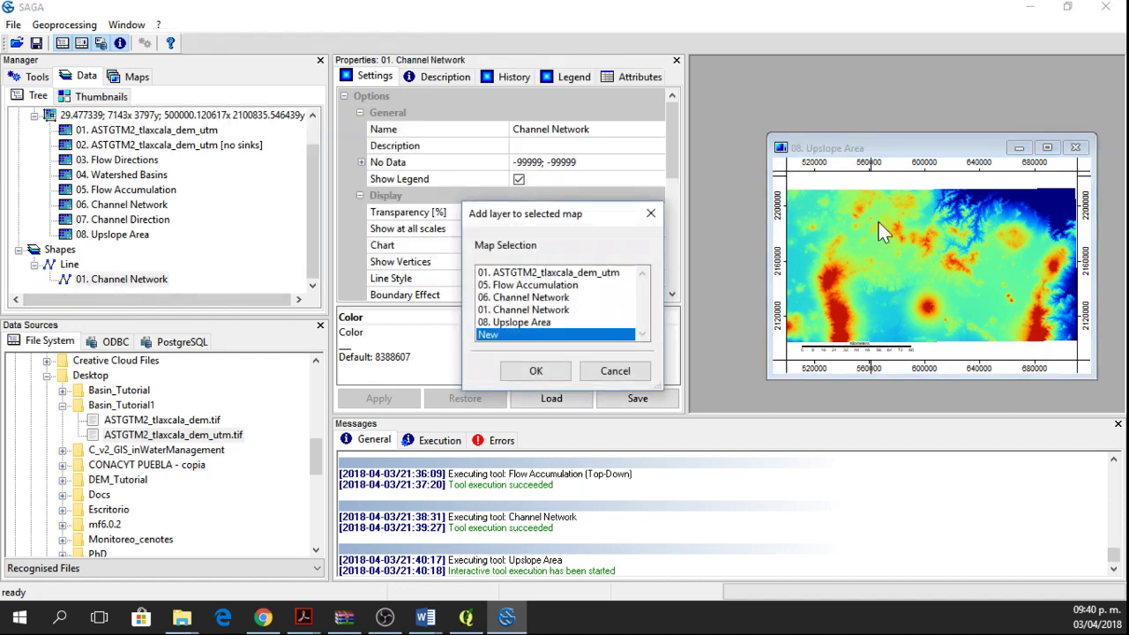
pyautogui.click(521, 322)
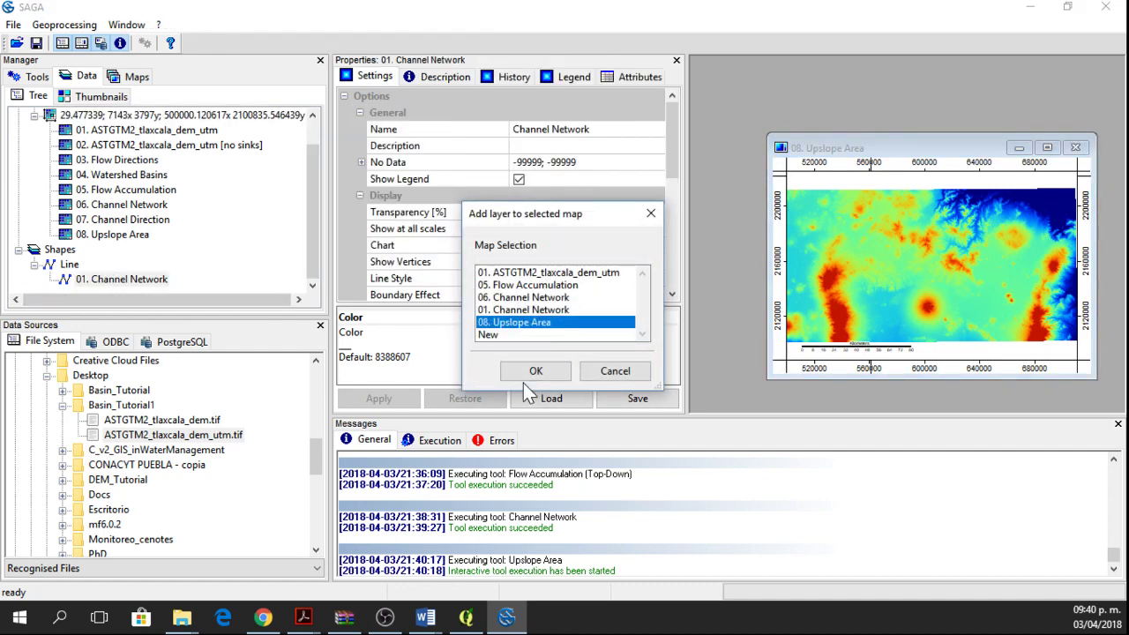
pyautogui.click(536, 372)
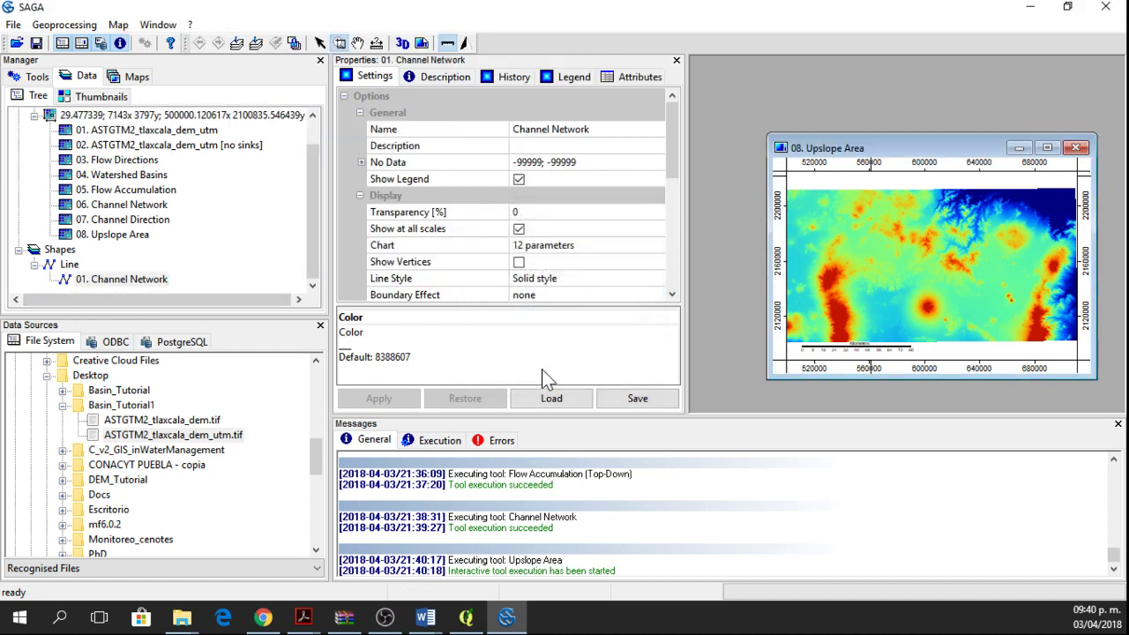
# - Move the 08. Upslope Area layer to the top of the map's layers
pyautogui.click(116, 78)
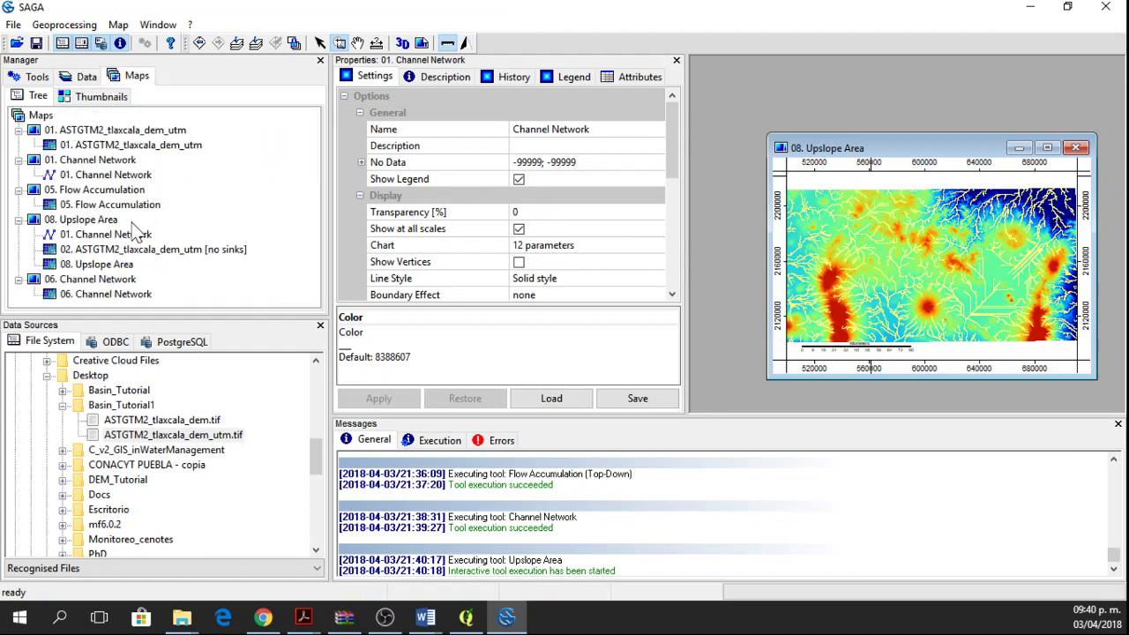
pyautogui.click(99, 265)
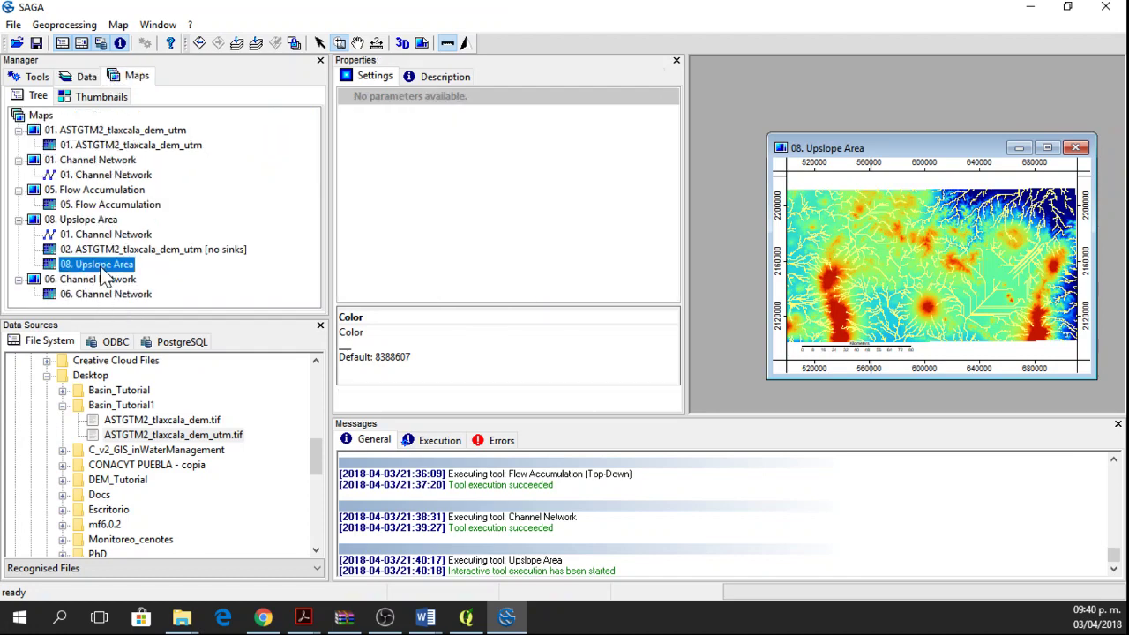
pyautogui.rightClick(101, 266)
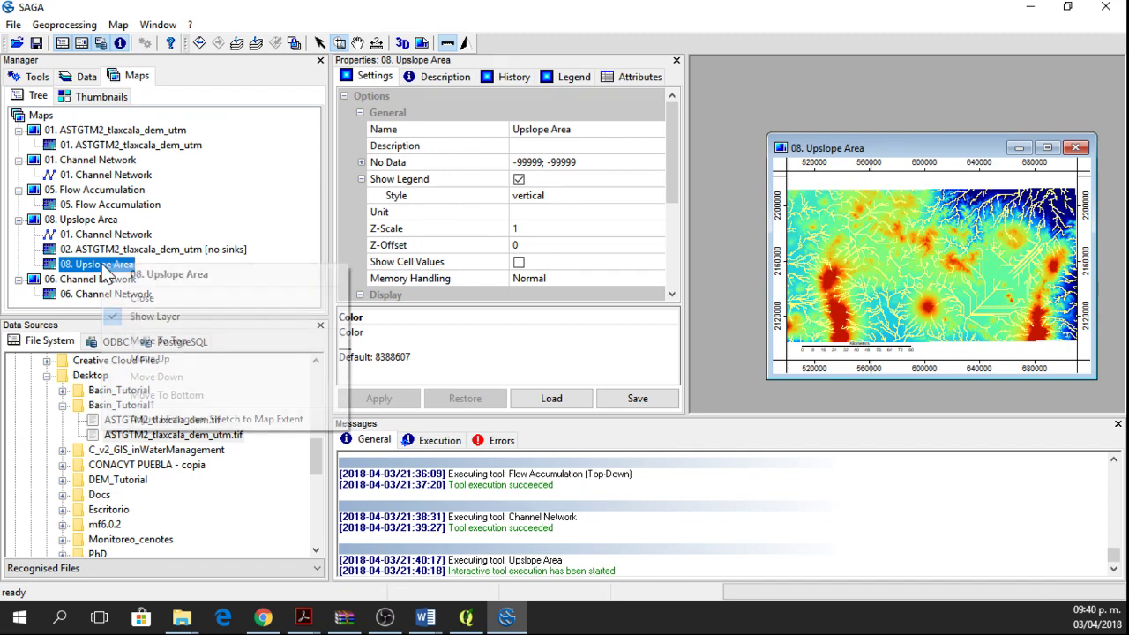
pyautogui.click(161, 347)
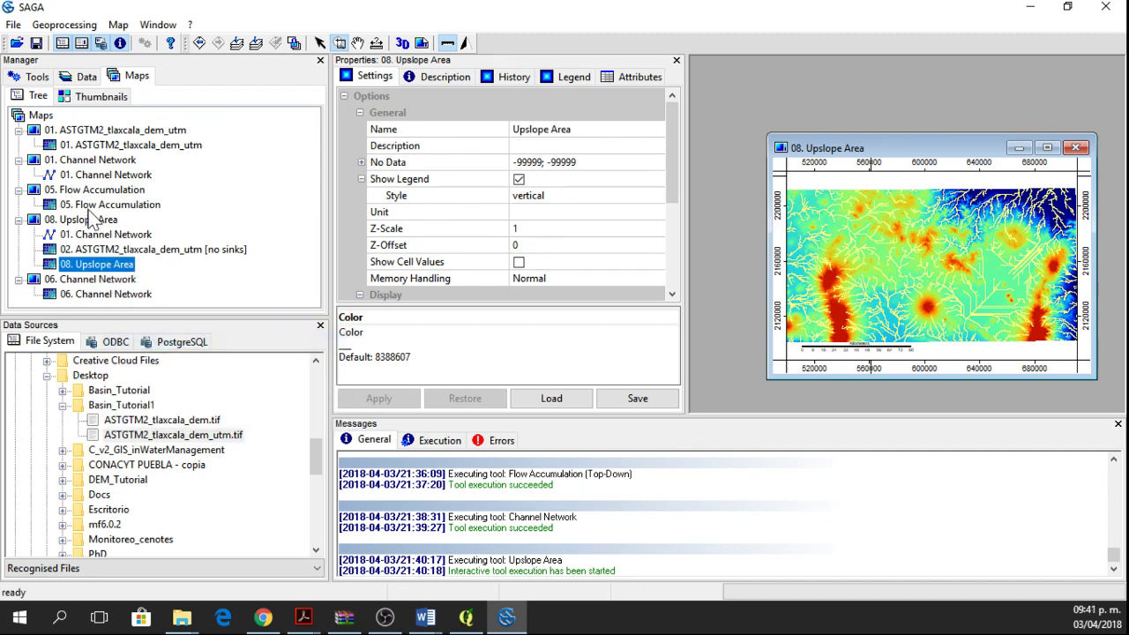
# - Set the Upslope Area layer's transparency to 65% and apply it
pyautogui.moveTo(661, 167); pyautogui.dragTo(659, 249)
pyautogui.click(515, 162)
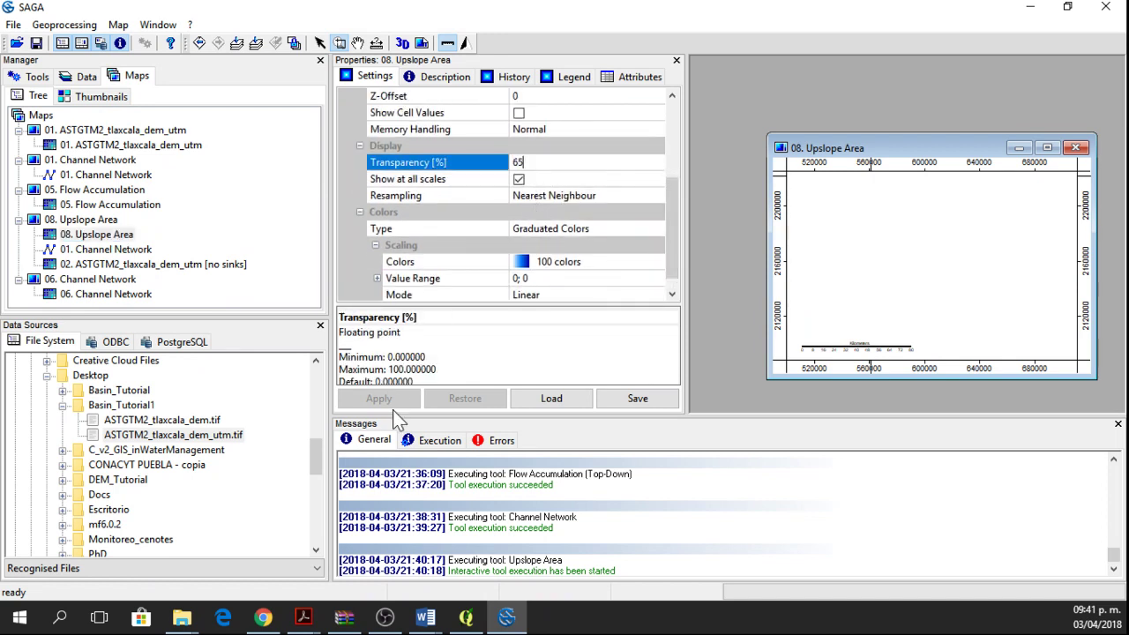
pyautogui.click(573, 196)
pyautogui.click(542, 198)
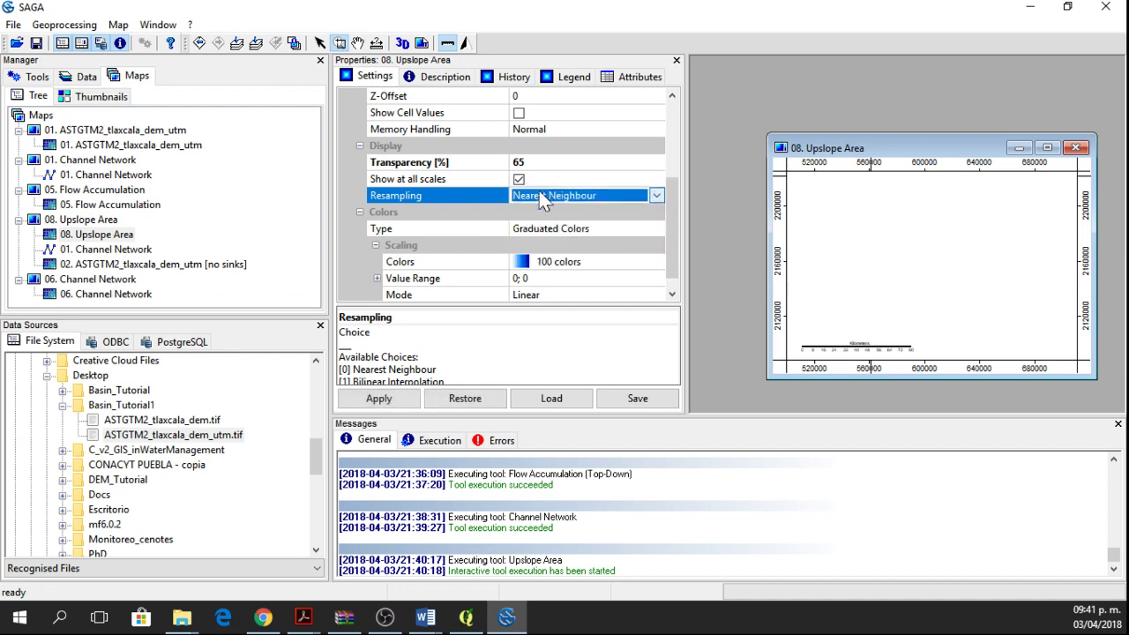
pyautogui.click(392, 399)
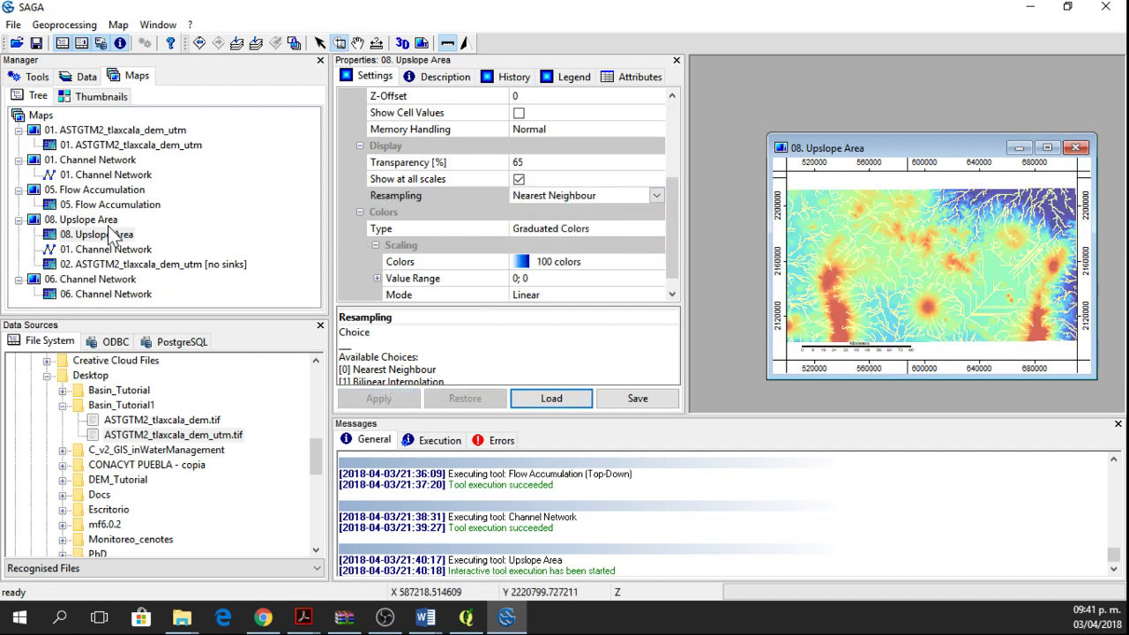
# - Select the Action tool and review the Upslope Area layer's colour ramp in the Colors editor
pyautogui.click(320, 46)
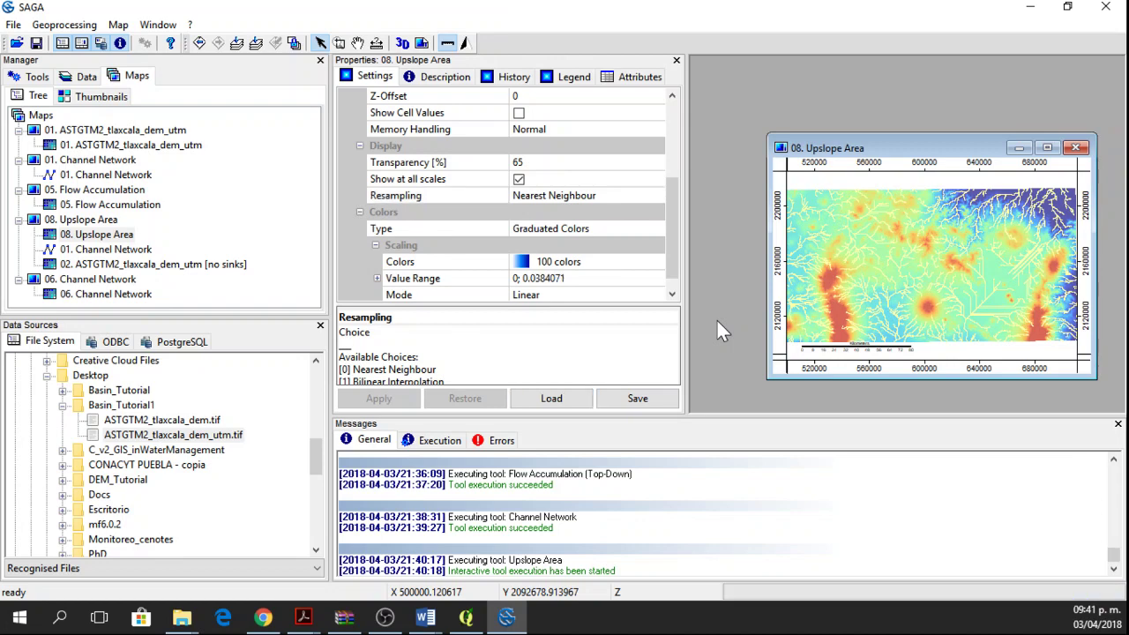
pyautogui.click(589, 266)
pyautogui.click(655, 266)
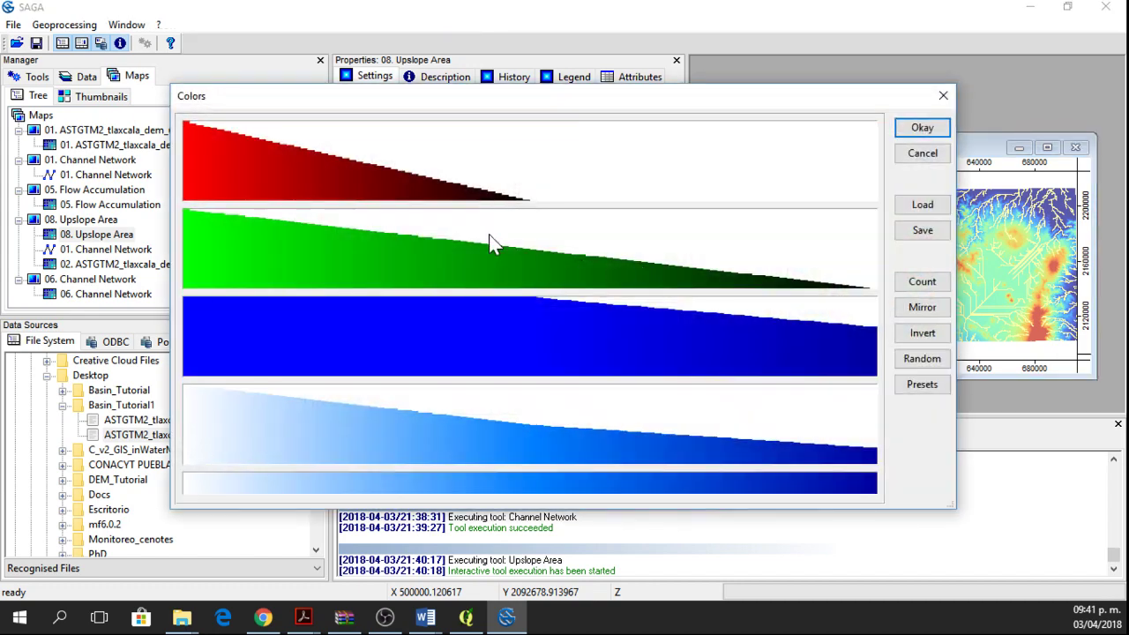
pyautogui.click(921, 128)
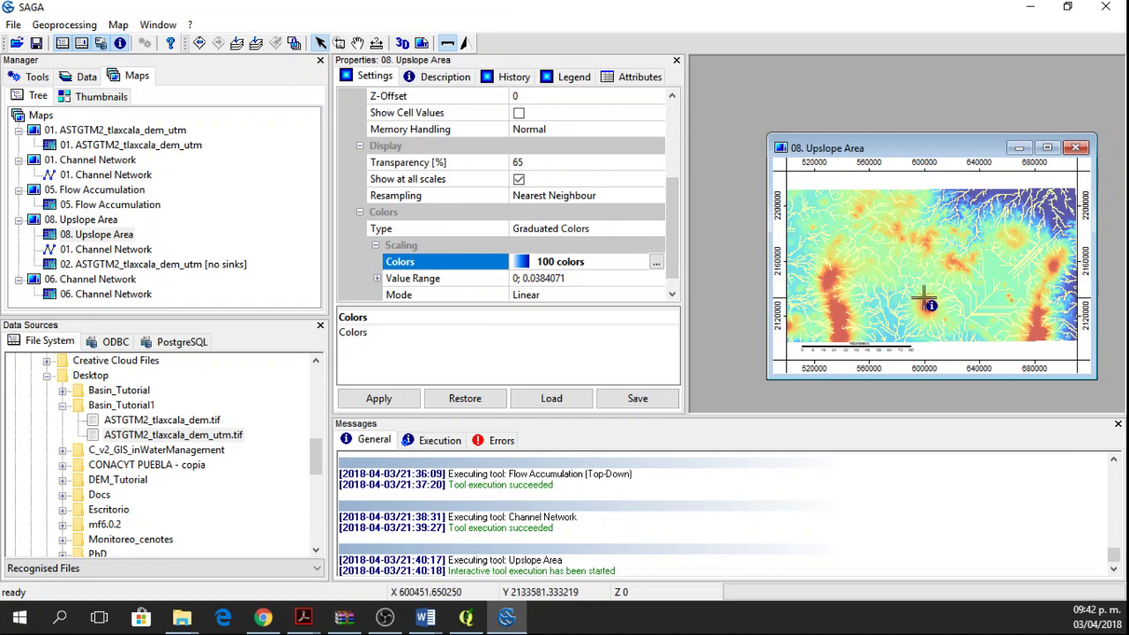
# - Select the Upslope Area layer and zoom and pan the map to the 580000–680000 extent
pyautogui.click(111, 235)
pyautogui.scroll(1, 914, 292)
pyautogui.scroll(3, 917, 291)
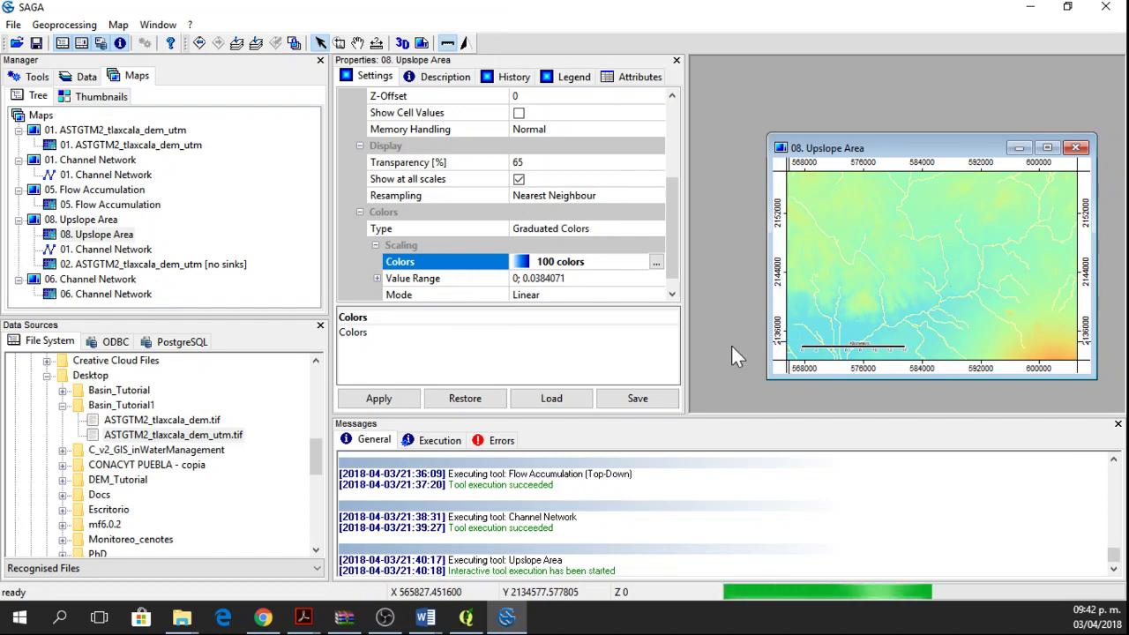
pyautogui.click(816, 344)
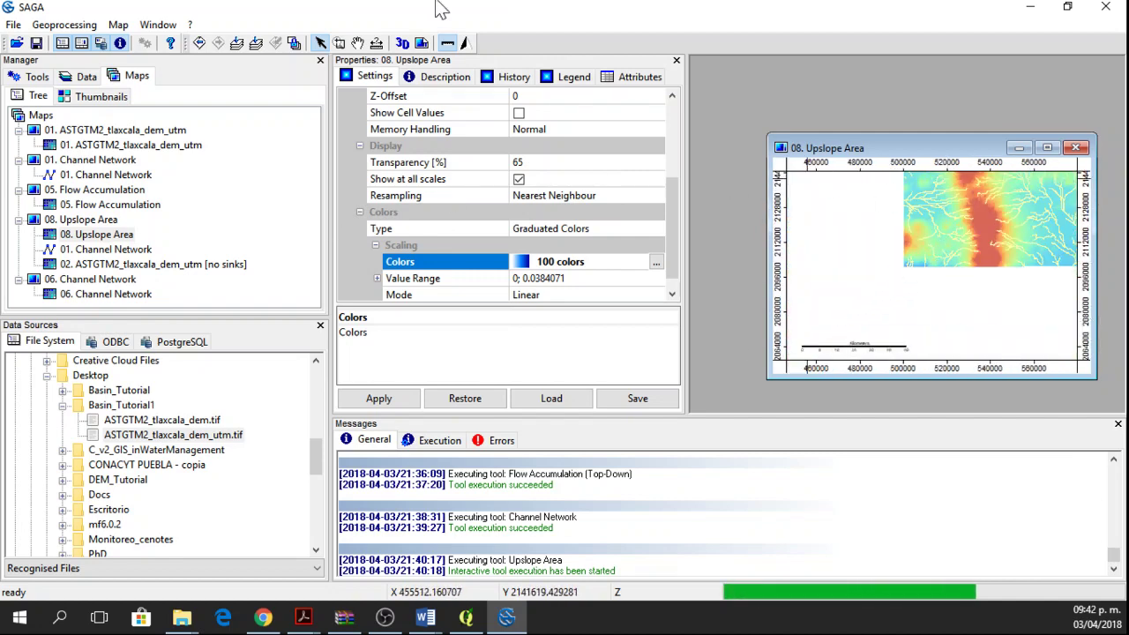
pyautogui.click(358, 44)
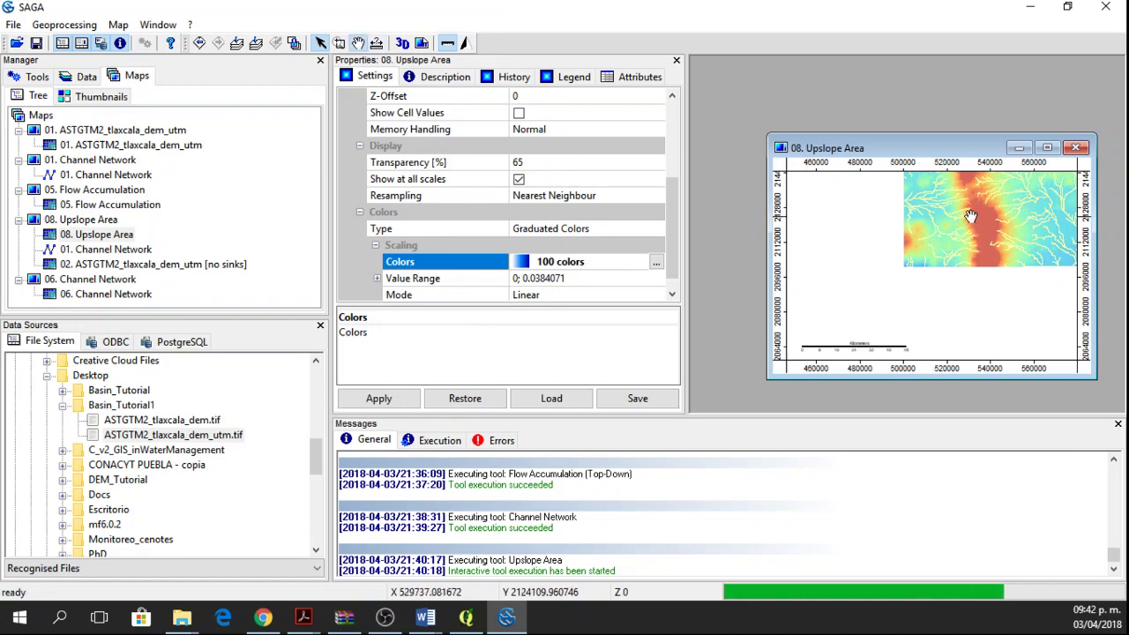
pyautogui.moveTo(1078, 202); pyautogui.dragTo(980, 243)
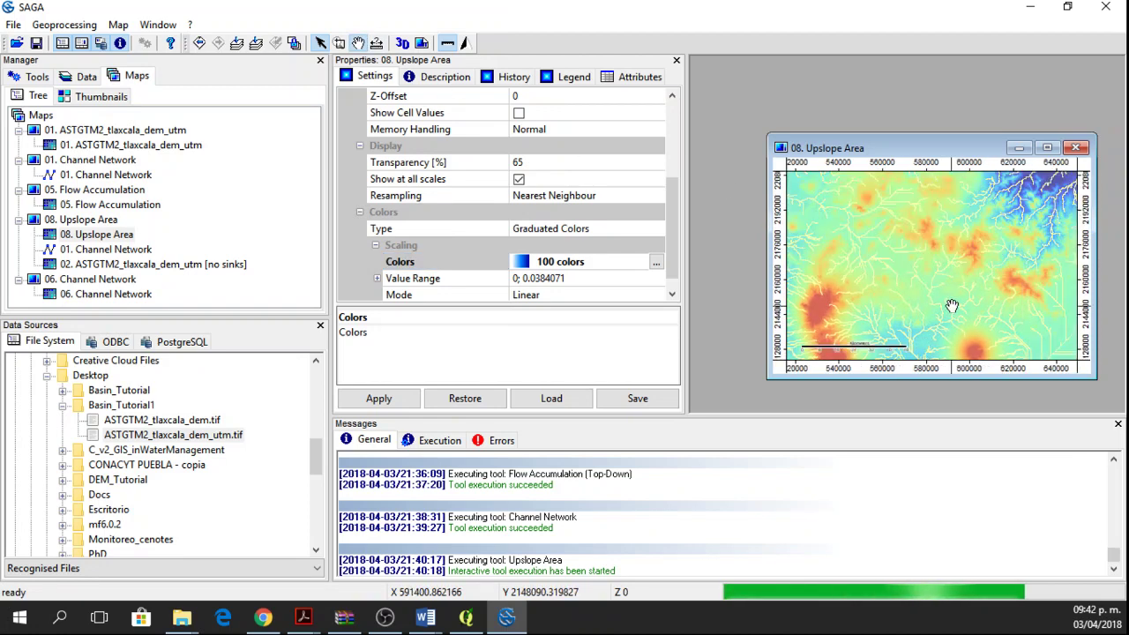
pyautogui.moveTo(884, 273); pyautogui.dragTo(912, 338)
pyautogui.moveTo(953, 294); pyautogui.dragTo(923, 221)
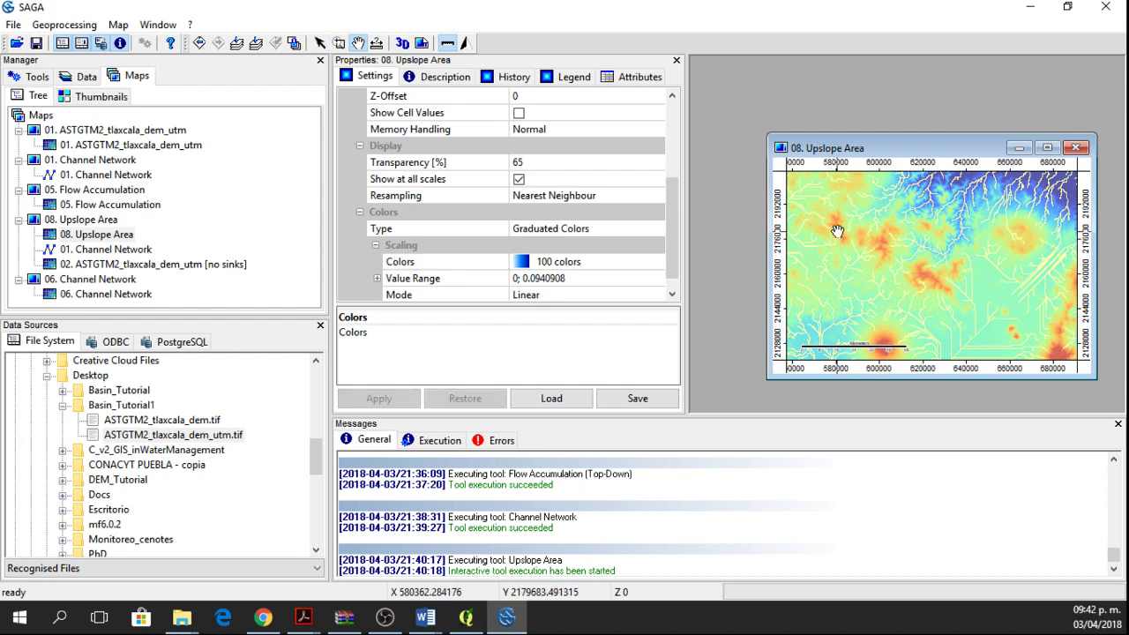
pyautogui.scroll(2, 865, 303)
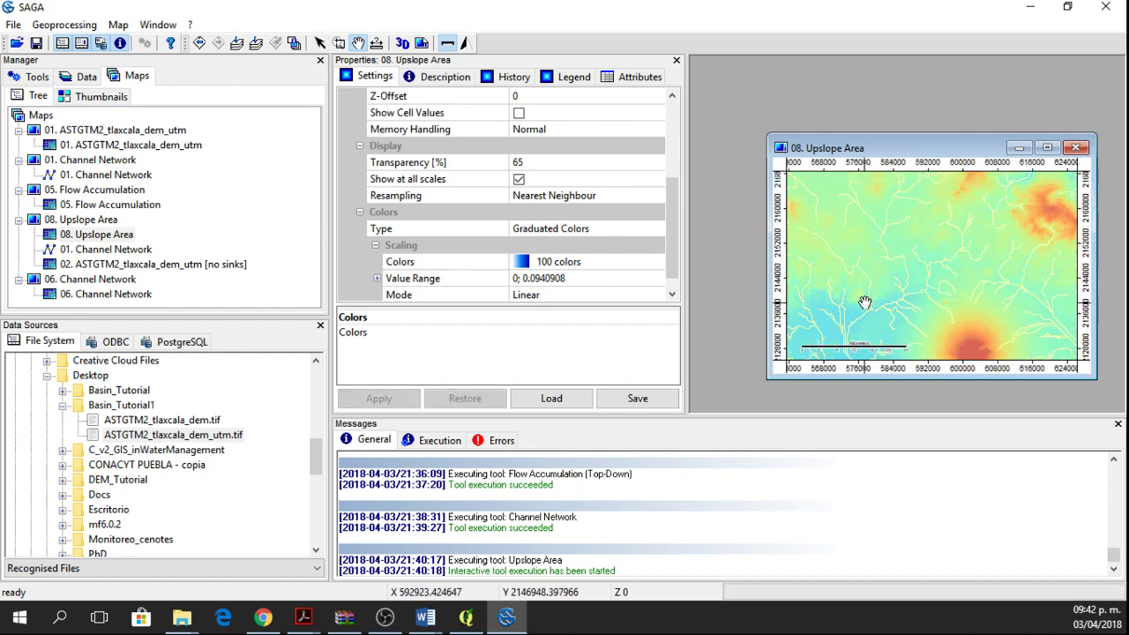
pyautogui.scroll(2, 912, 298)
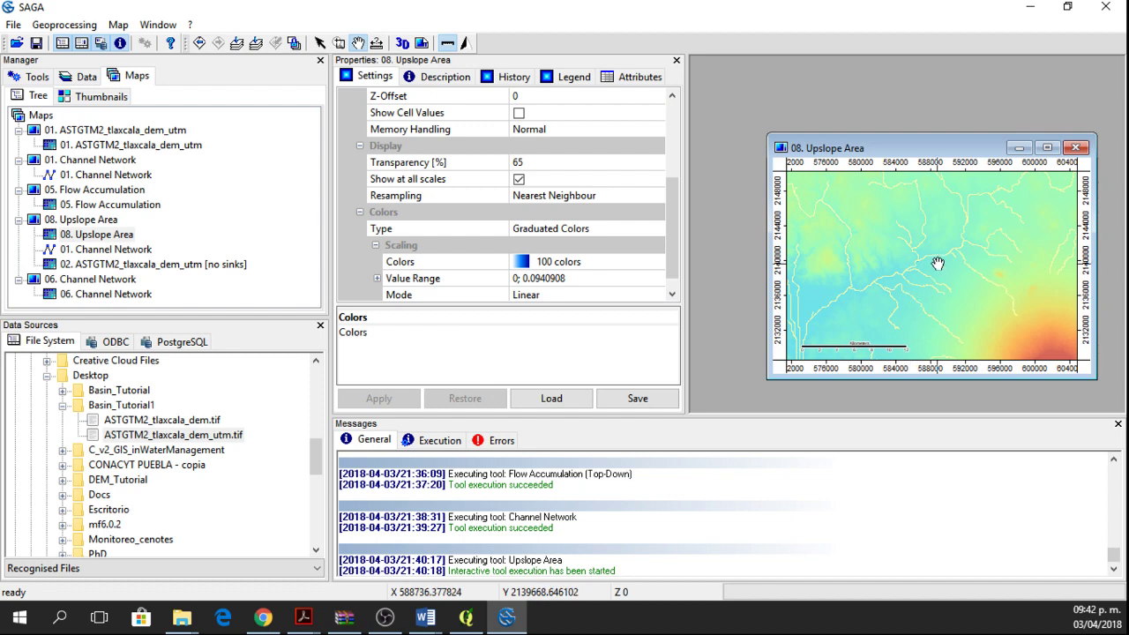
pyautogui.scroll(2, 936, 263)
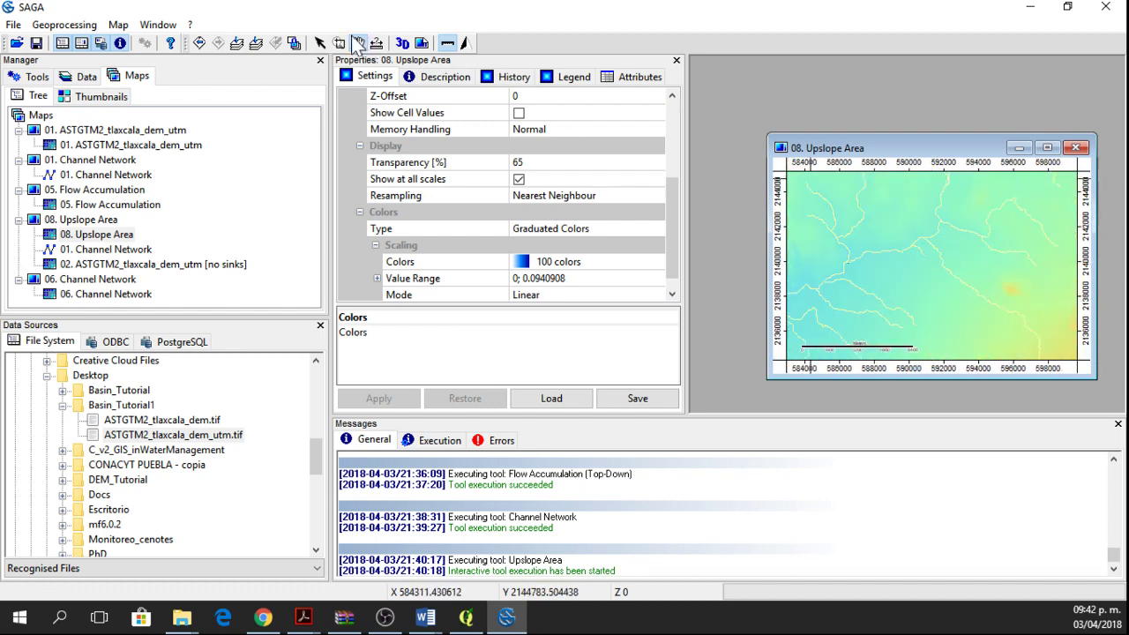
# - With the Action tool, click outlet points on the channel lines to compute their upslope area
pyautogui.click(317, 44)
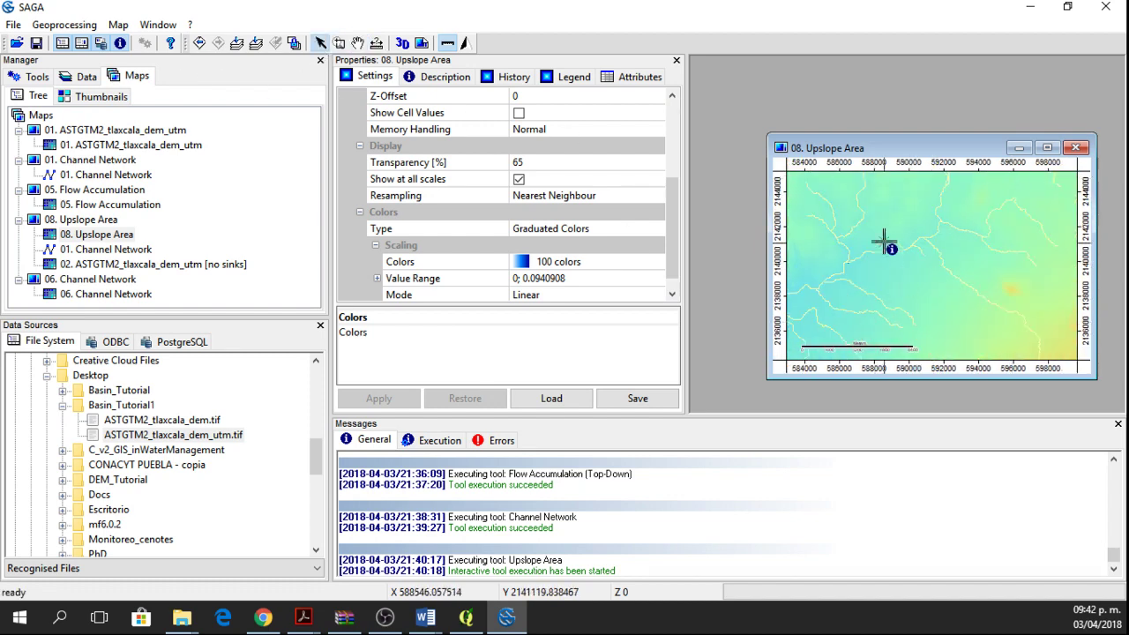
pyautogui.click(989, 241)
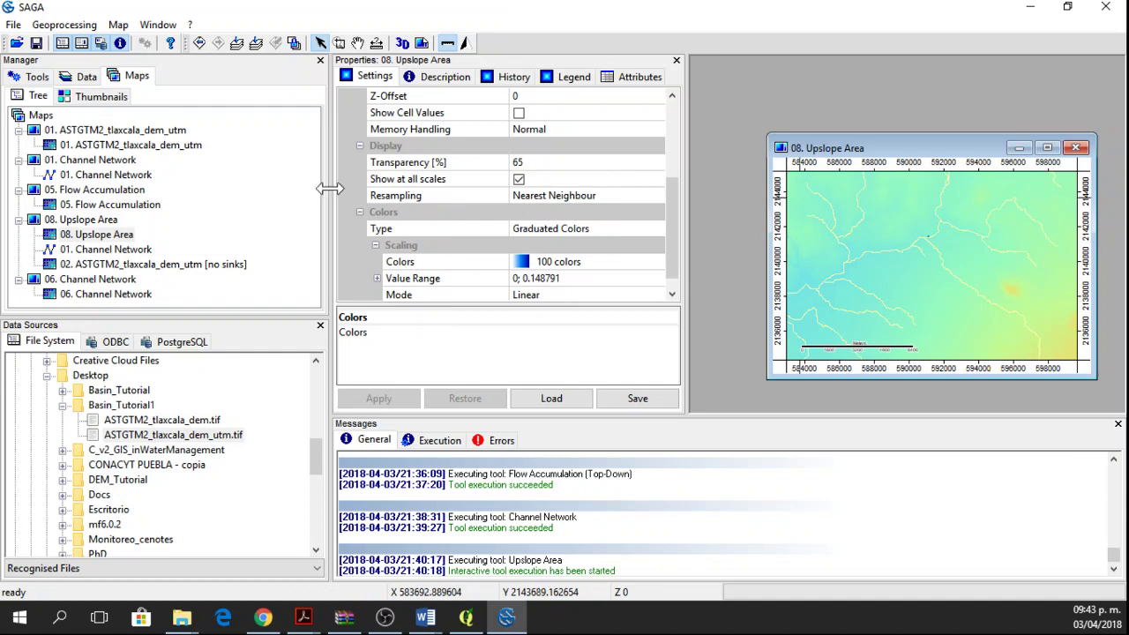
pyautogui.scroll(3, 937, 244)
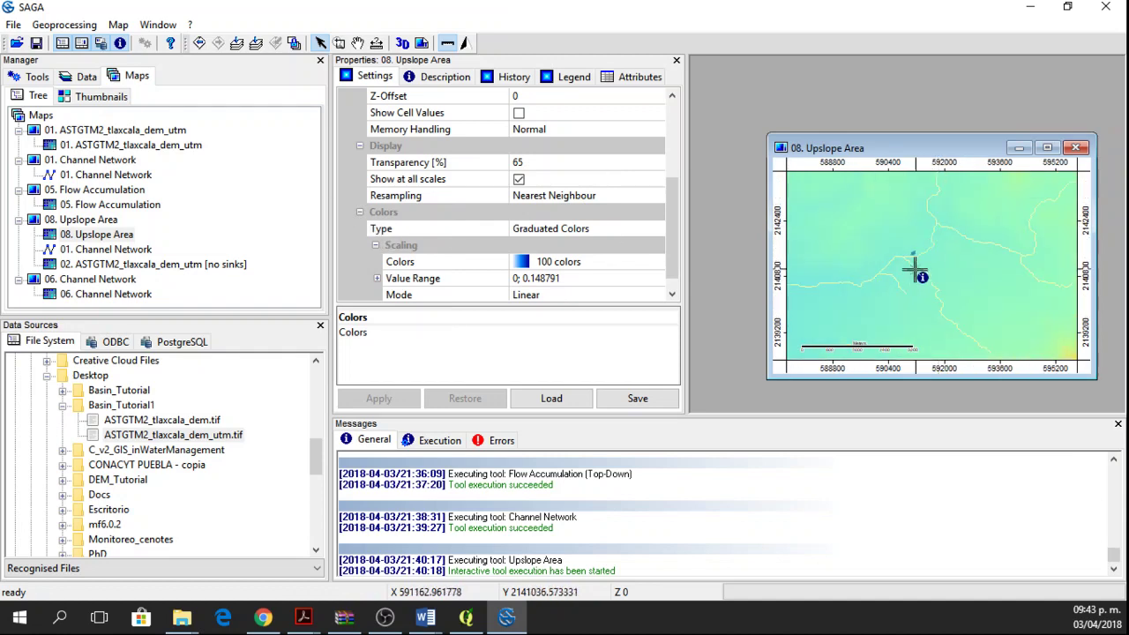
pyautogui.scroll(2, 928, 228)
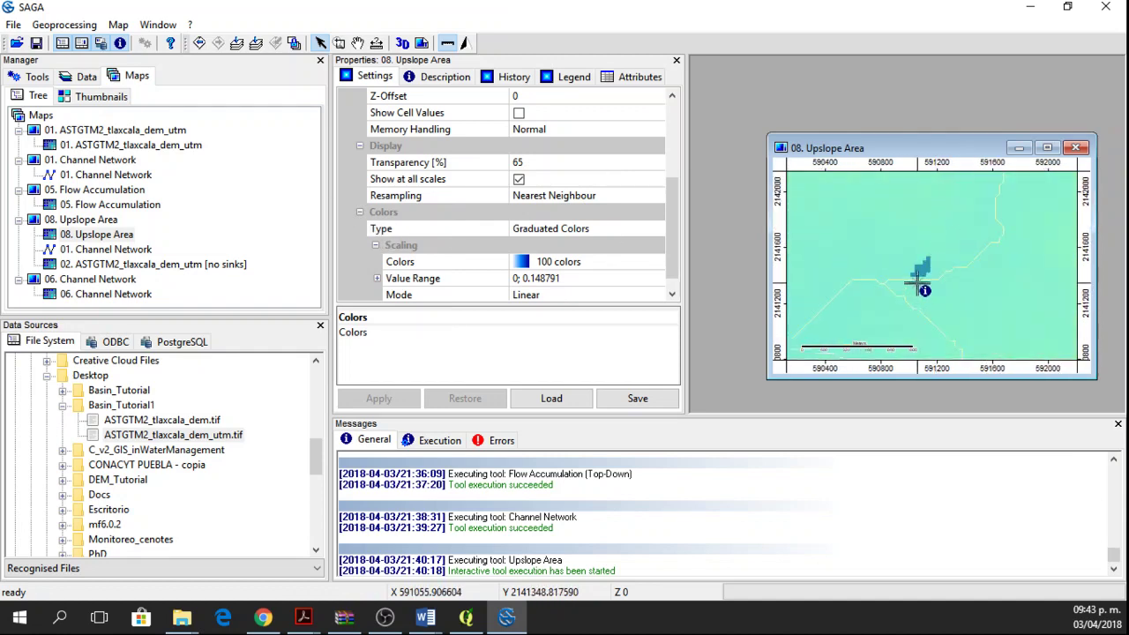
pyautogui.click(920, 284)
pyautogui.scroll(1, 931, 264)
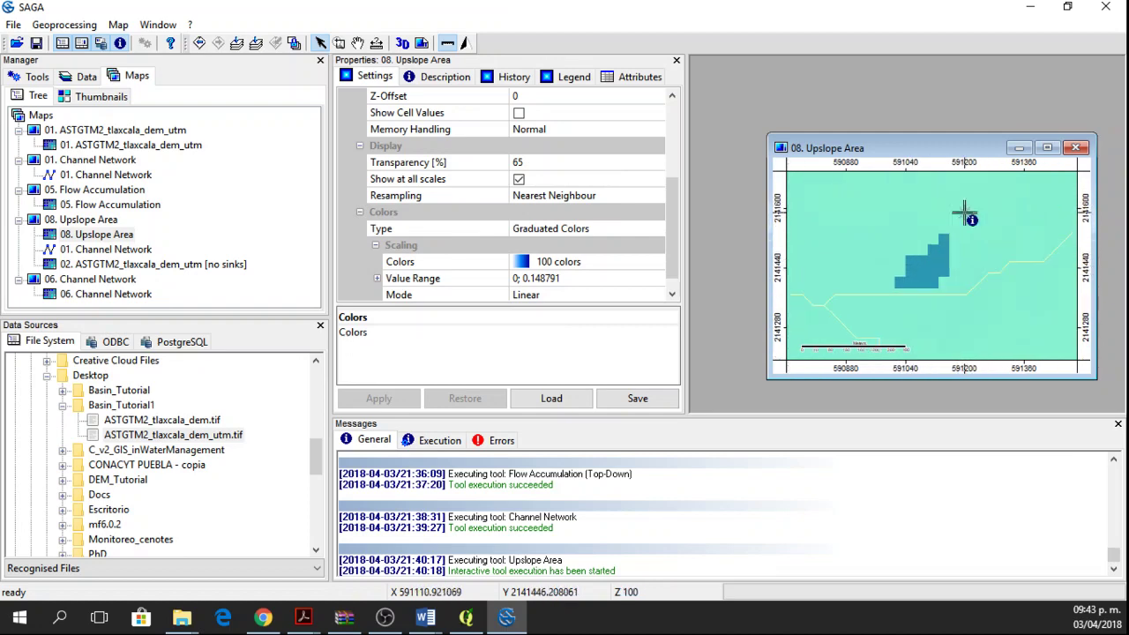
pyautogui.scroll(-3, 847, 309)
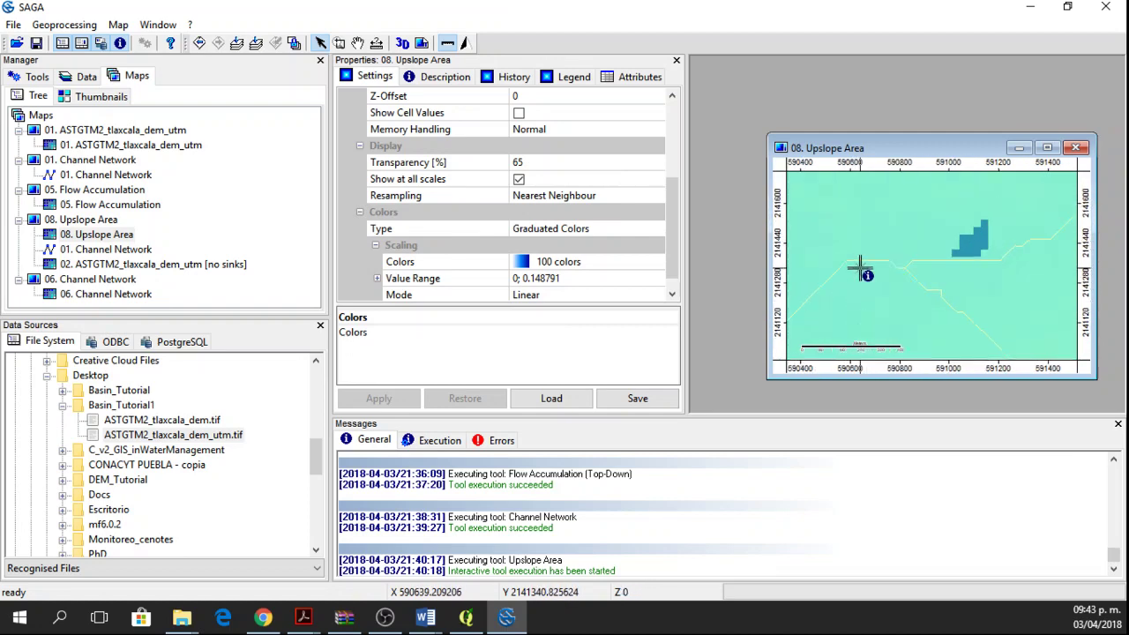
pyautogui.scroll(1, 859, 277)
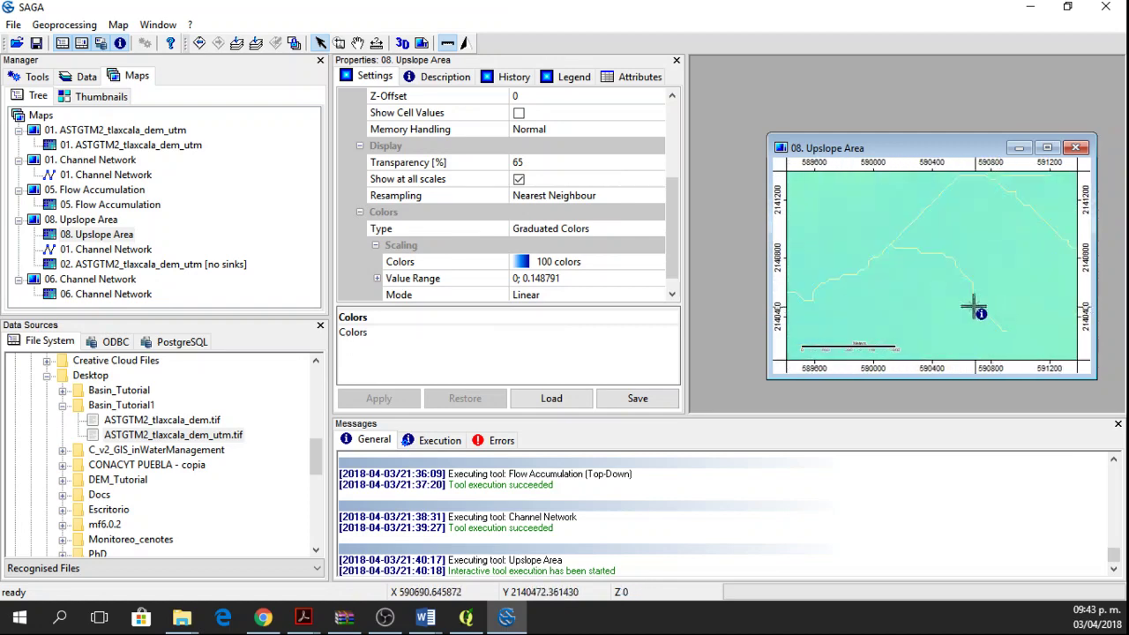
pyautogui.scroll(1, 898, 249)
pyautogui.scroll(3, 914, 265)
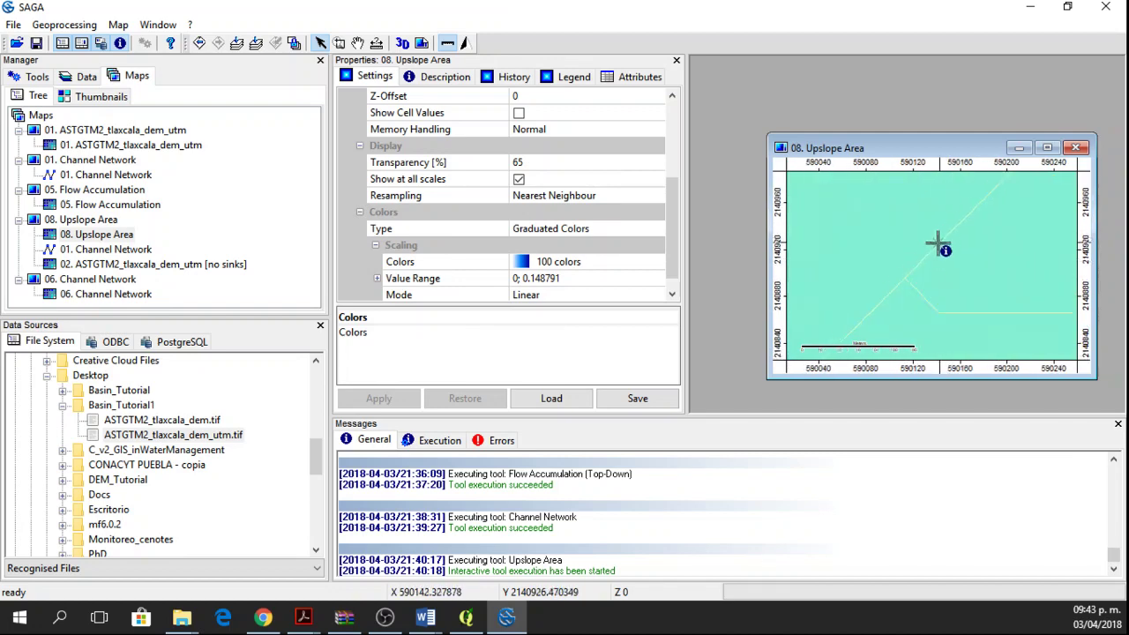
pyautogui.scroll(4, 918, 283)
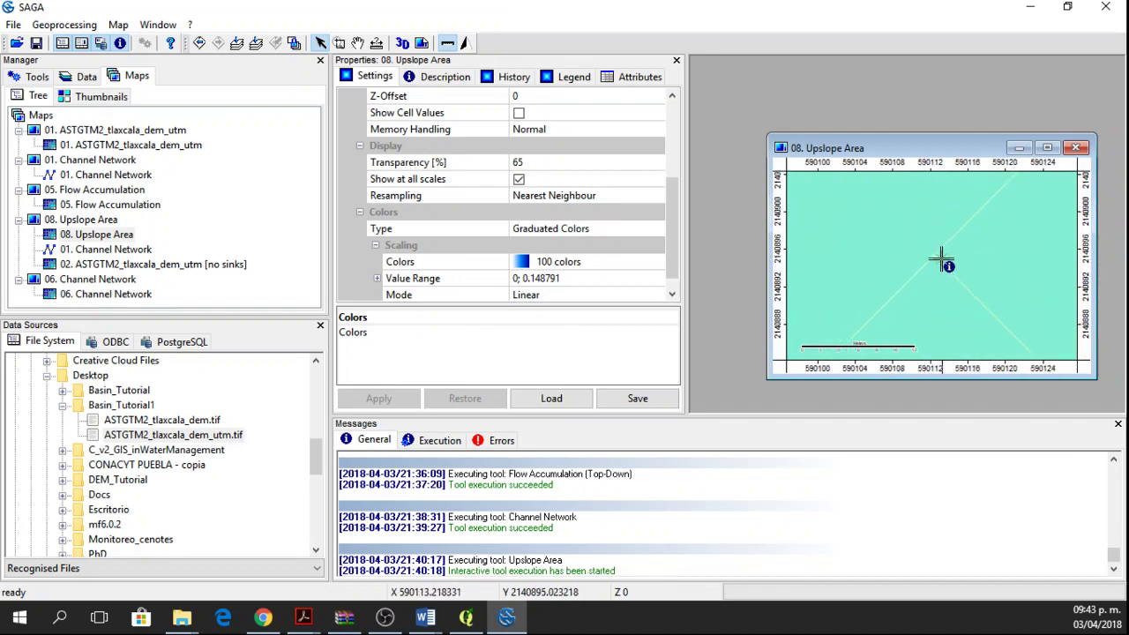
pyautogui.scroll(3, 940, 259)
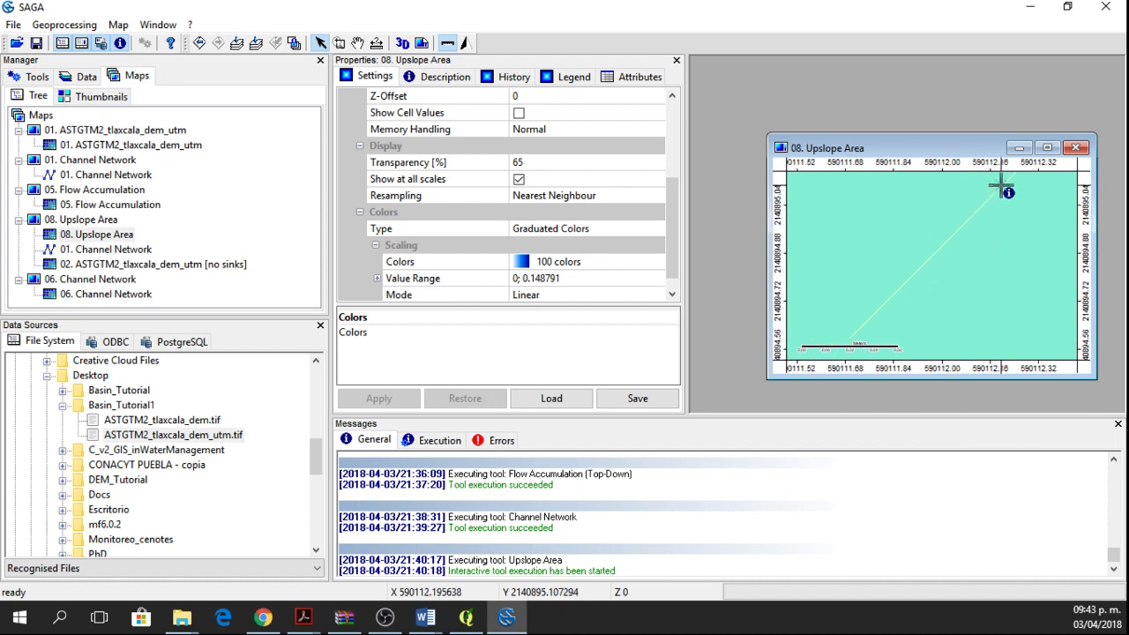
pyautogui.scroll(2, 960, 244)
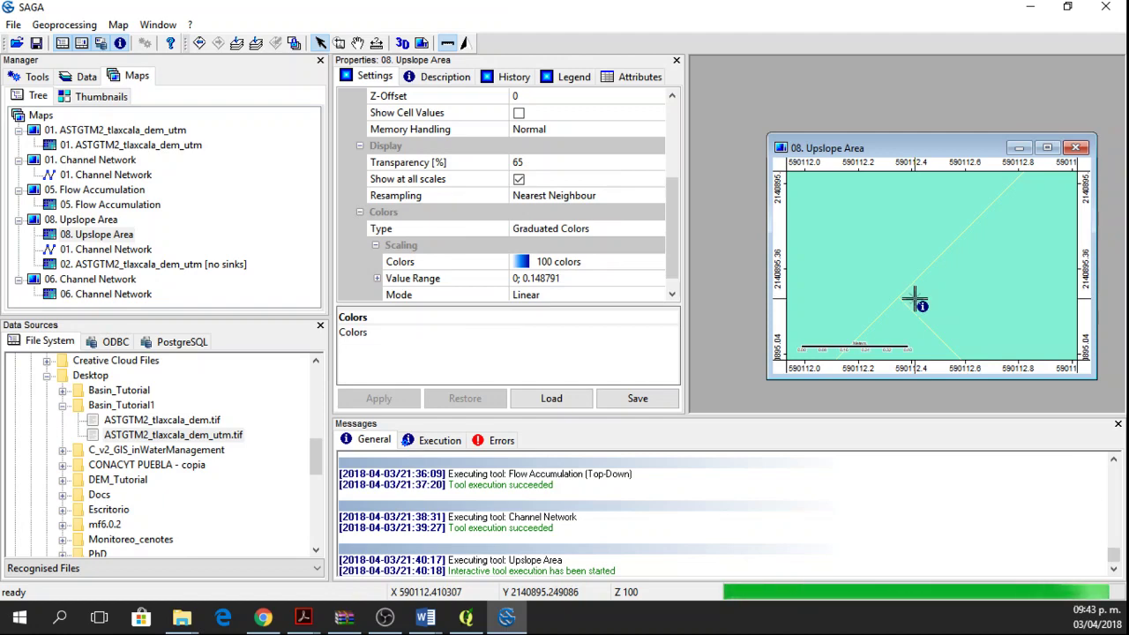
# - Zoom out and pan so the whole delineated catchment is centred on the Upslope Area map
pyautogui.scroll(-5, 914, 299)
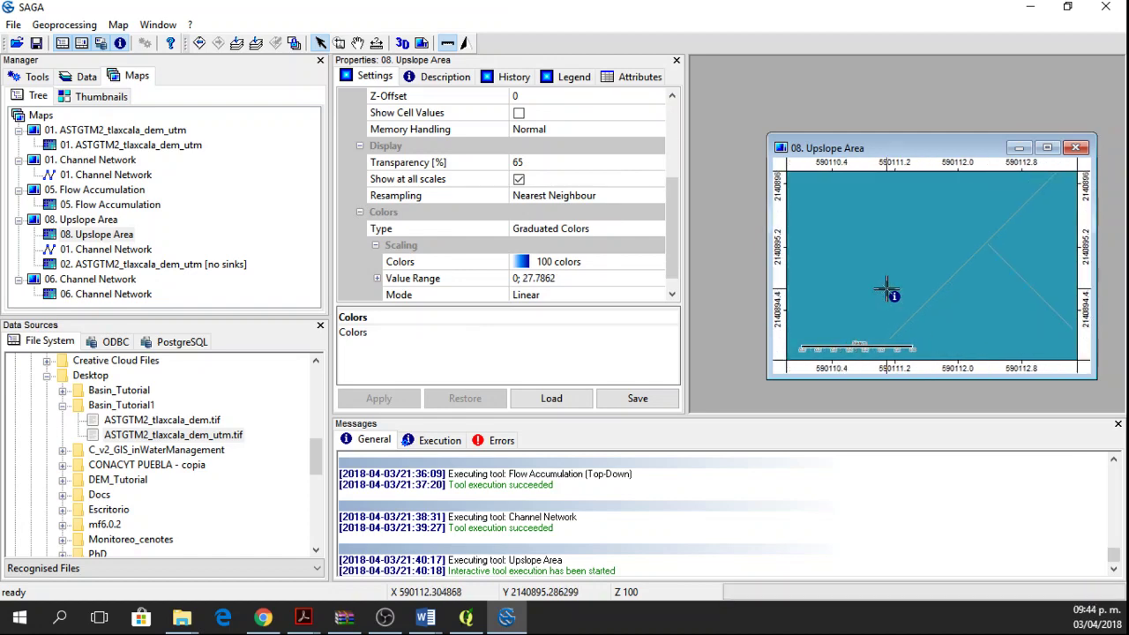
pyautogui.scroll(-3, 873, 304)
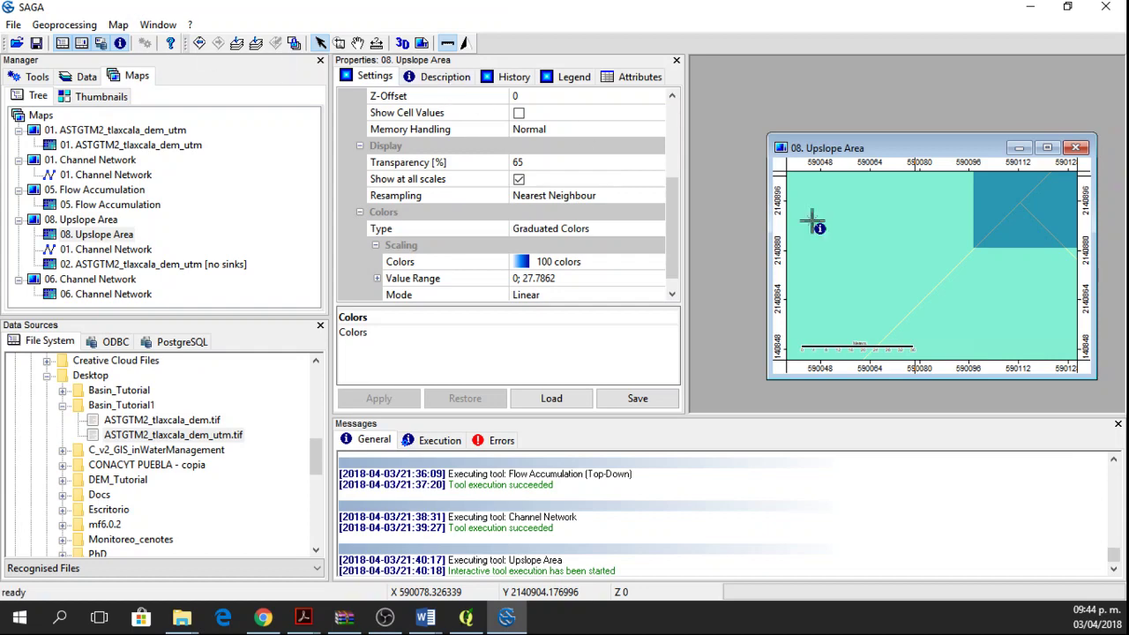
pyautogui.scroll(-6, 937, 272)
pyautogui.scroll(-5, 930, 276)
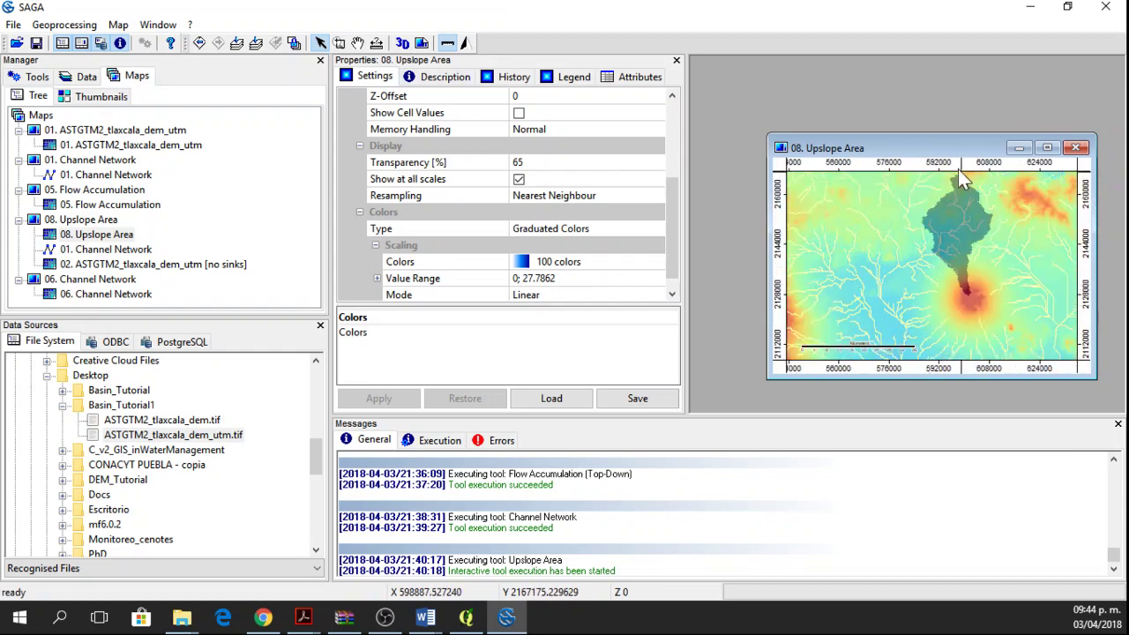
pyautogui.scroll(2, 960, 181)
pyautogui.scroll(-1, 941, 245)
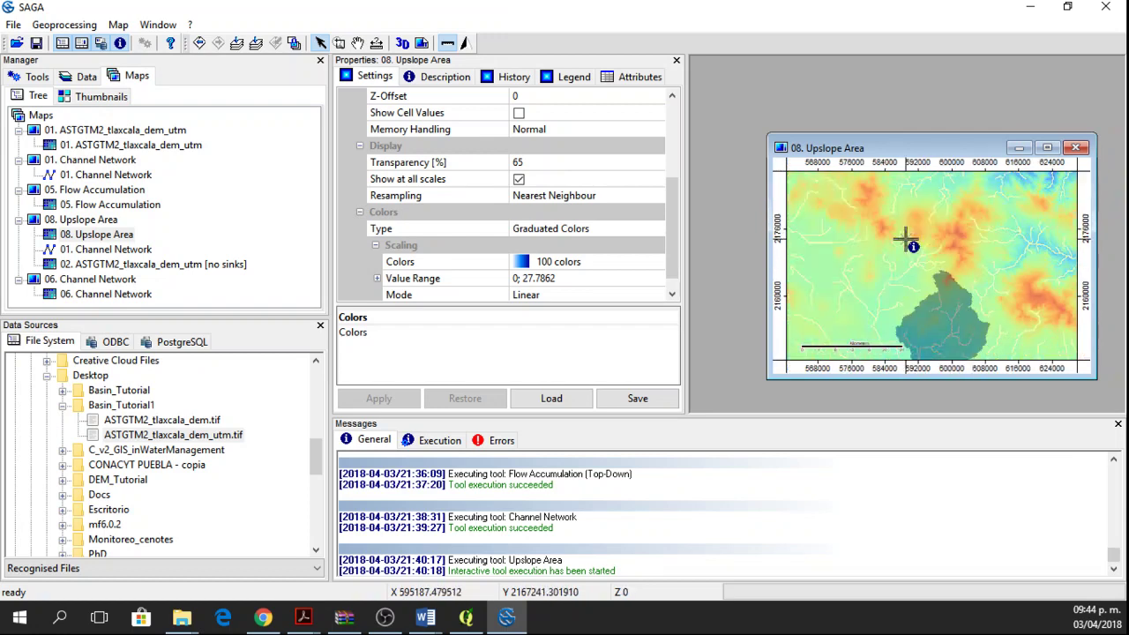
pyautogui.click(357, 43)
pyautogui.moveTo(925, 281); pyautogui.dragTo(895, 209)
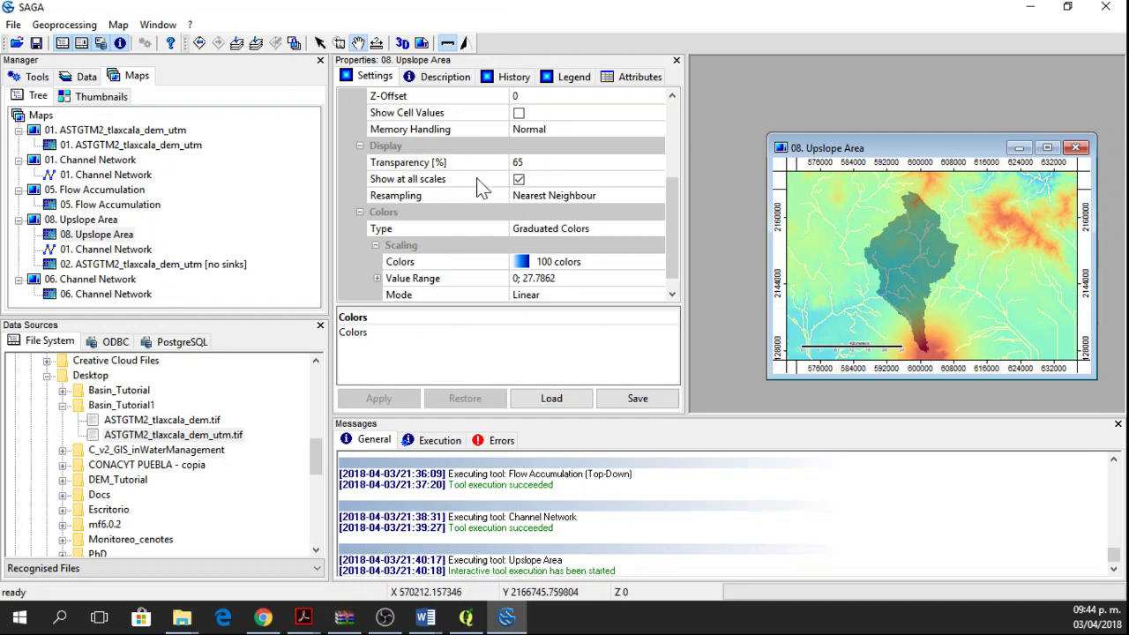
pyautogui.click(65, 24)
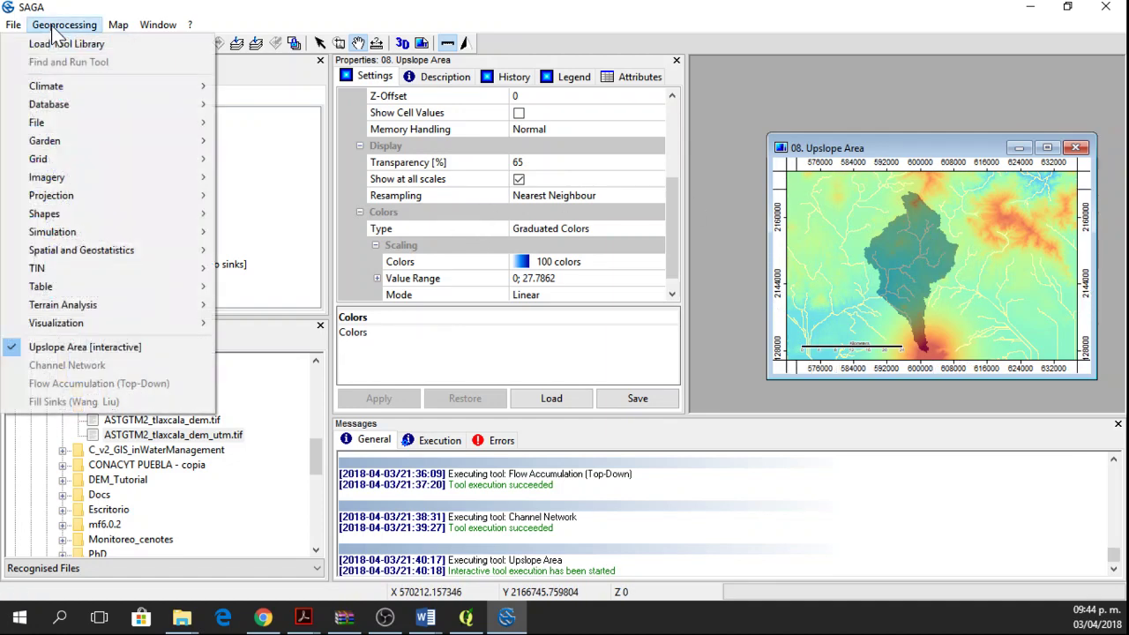
# - Stop the Upslope Area tool and save the project as Basin1.sprj with all modified layers in Basin_Tutorial1
pyautogui.click(17, 348)
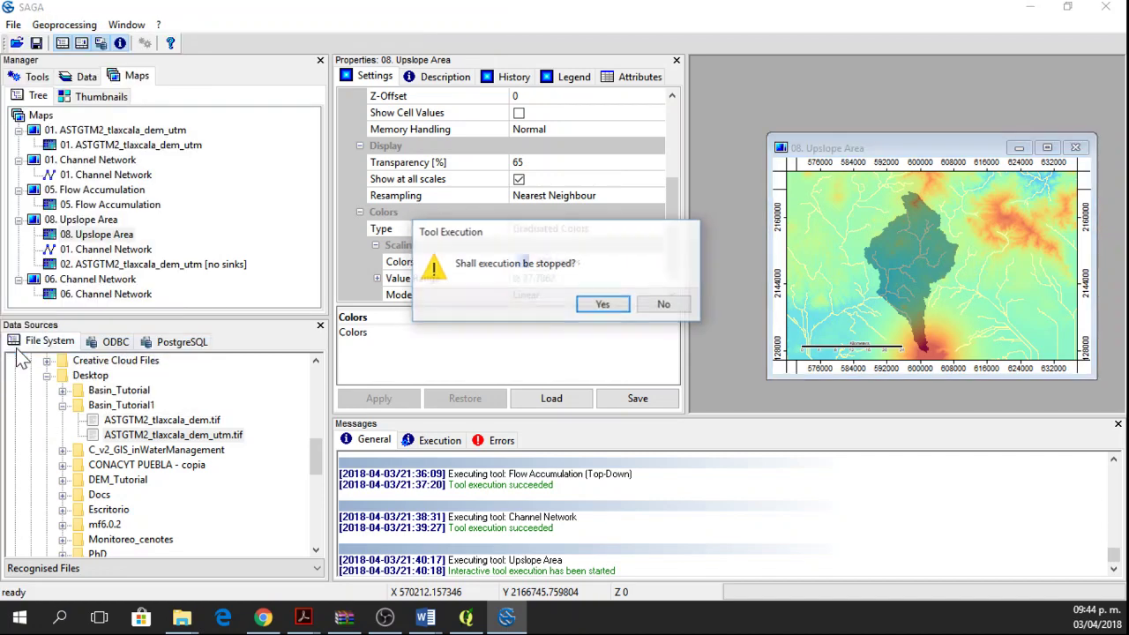
pyautogui.click(602, 305)
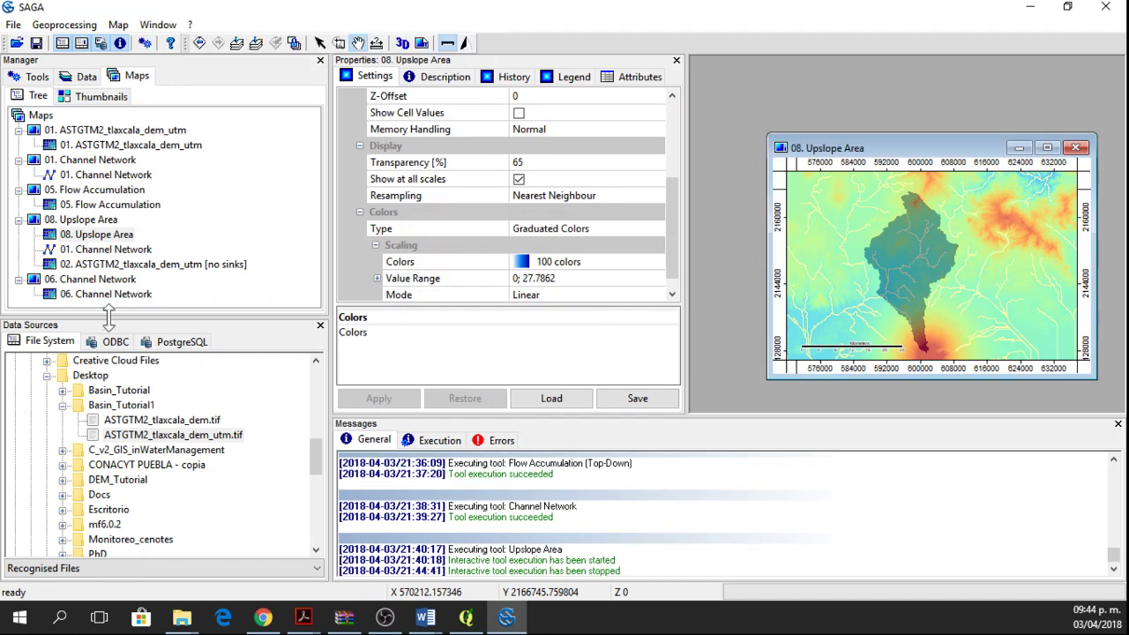
pyautogui.click(35, 46)
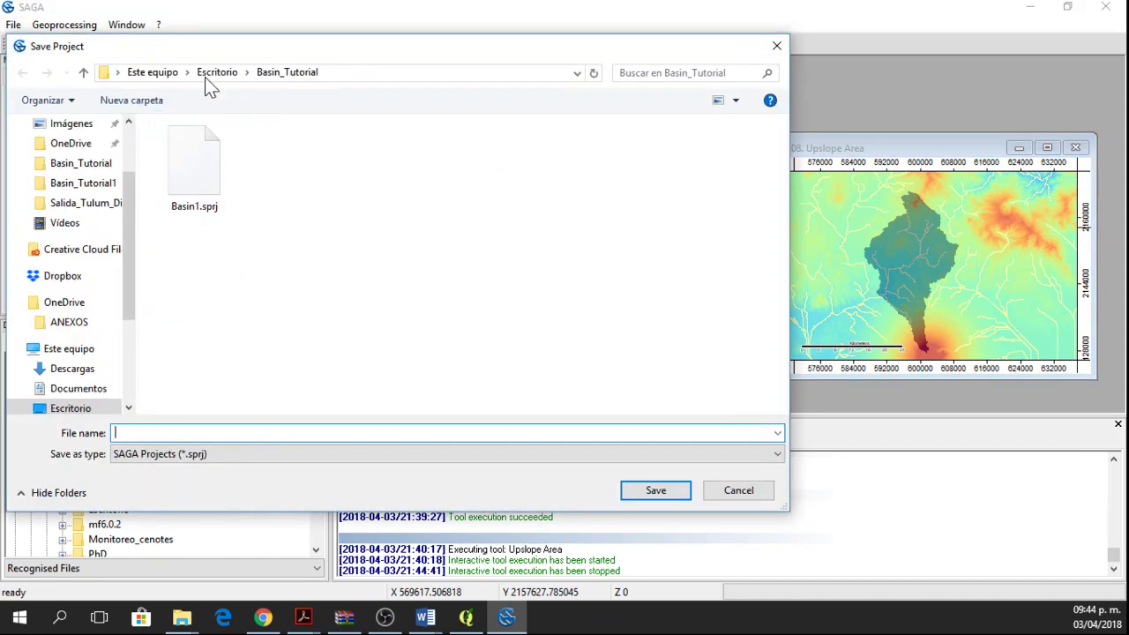
pyautogui.click(211, 72)
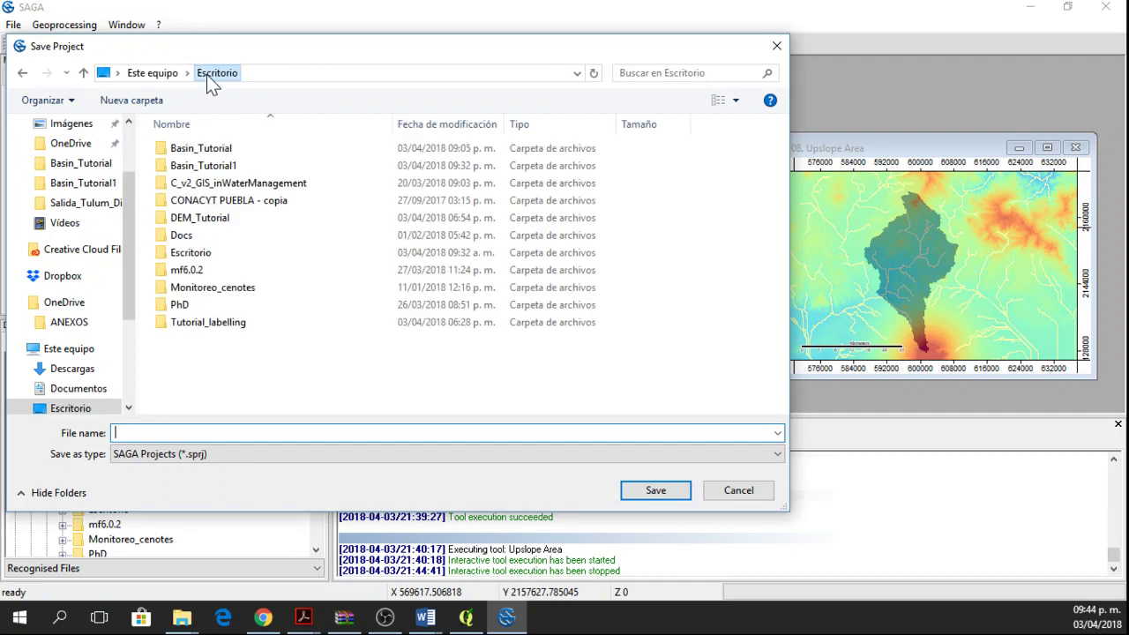
pyautogui.doubleClick(206, 163)
pyautogui.click(242, 433)
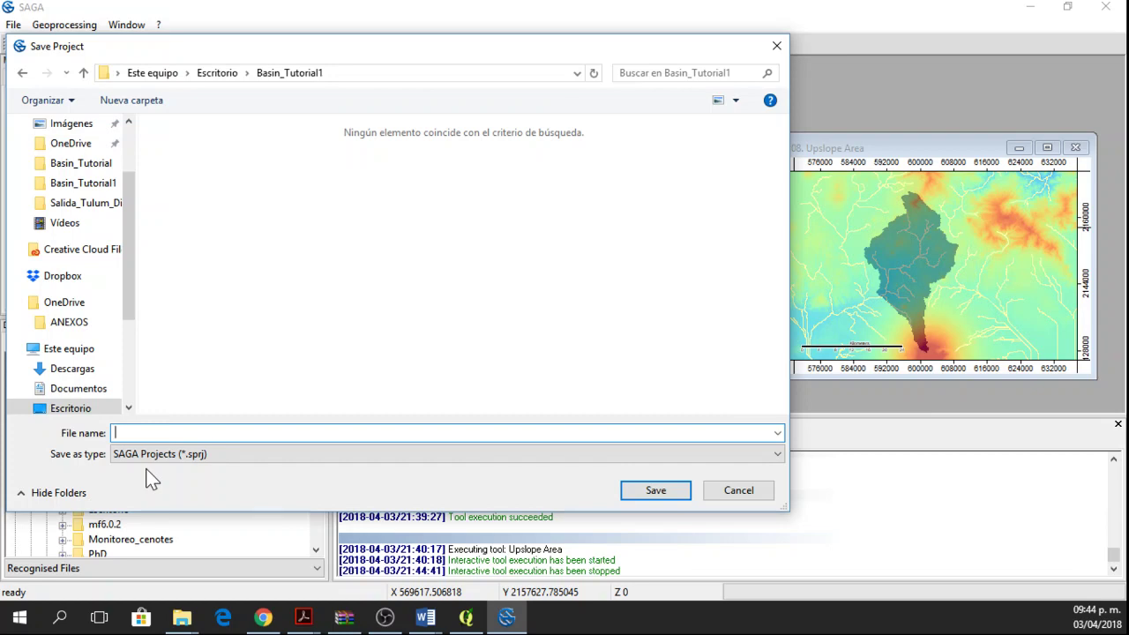
pyautogui.press('Return')
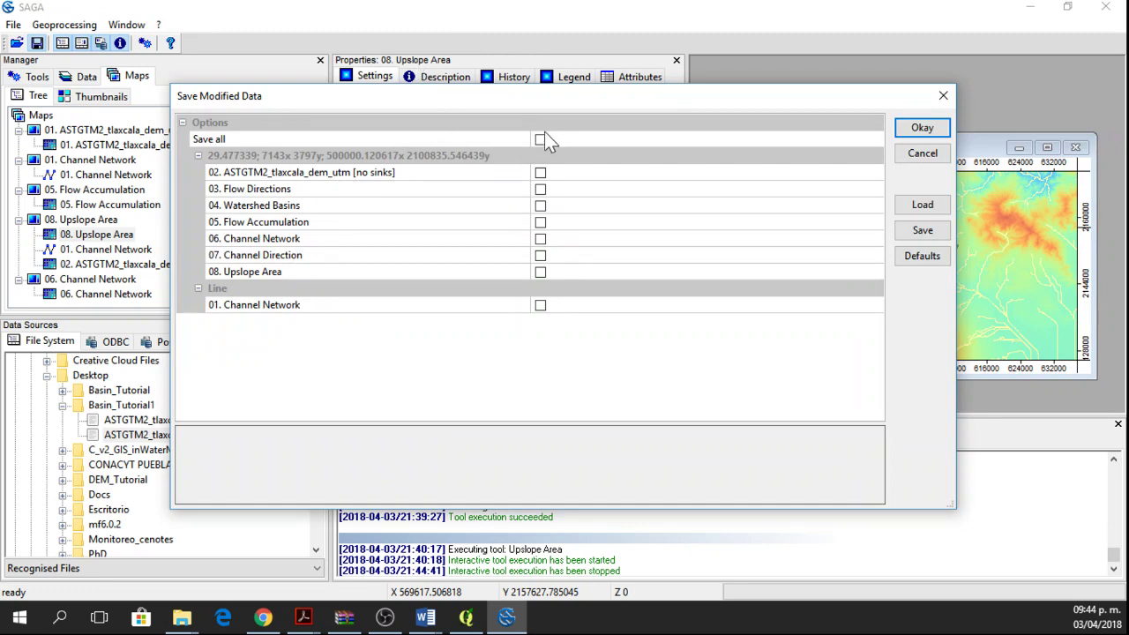
pyautogui.click(539, 139)
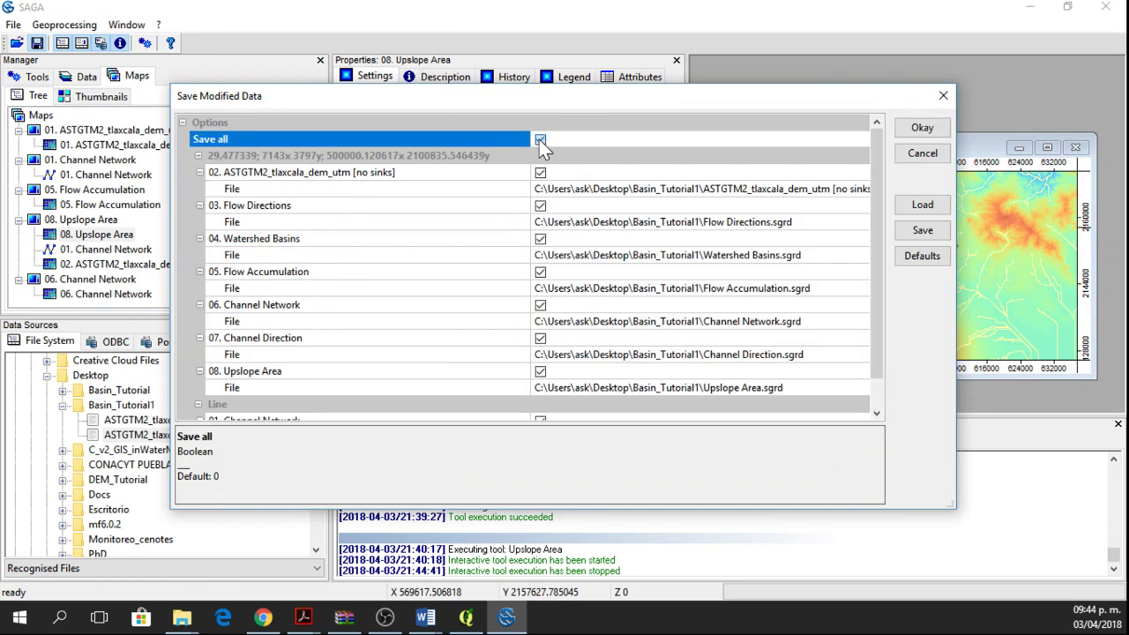
pyautogui.click(918, 128)
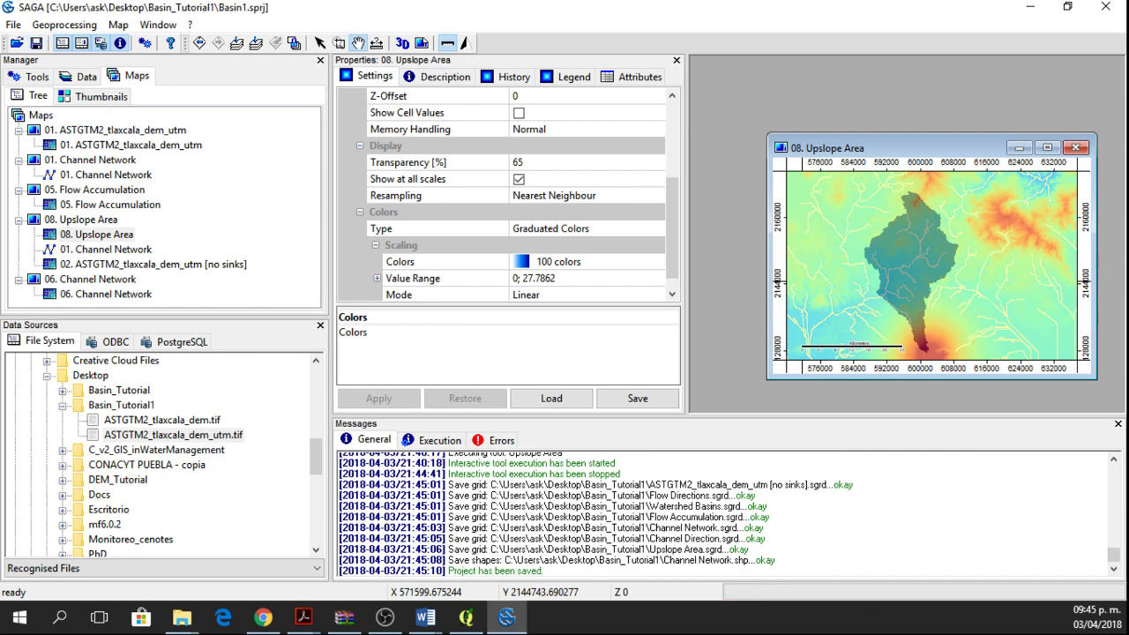
# - Switch to QGIS and hide the ASTGTM2_tlaxcala_dem_utm and ASTGTM2_tlaxcala_dem layers
pyautogui.click(1029, 9)
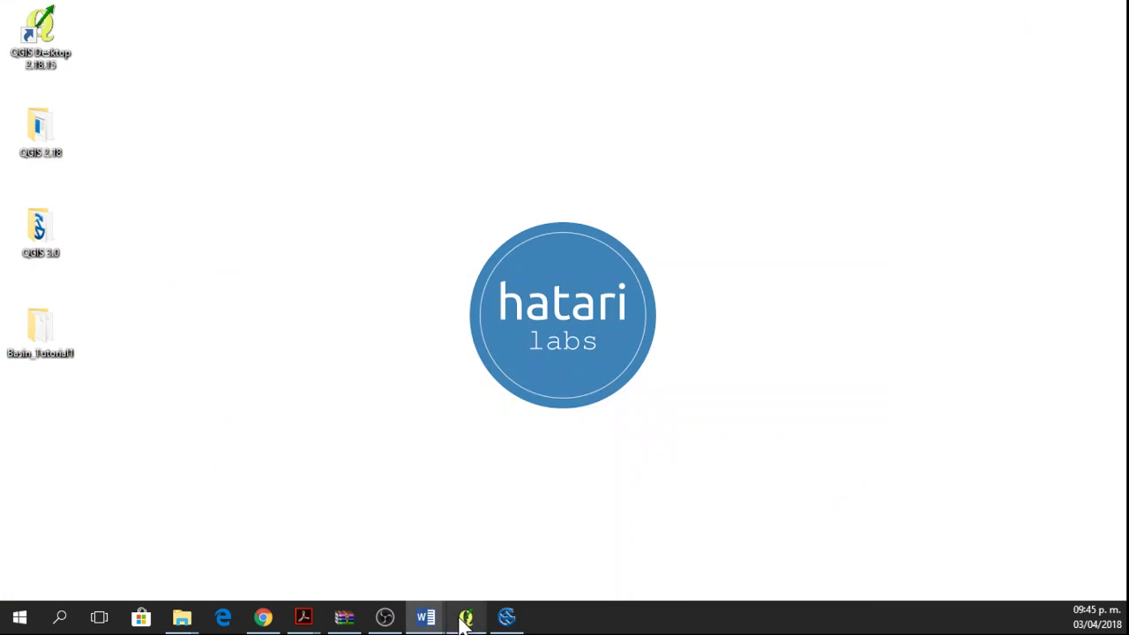
pyautogui.moveTo(466, 618)
pyautogui.click(468, 539)
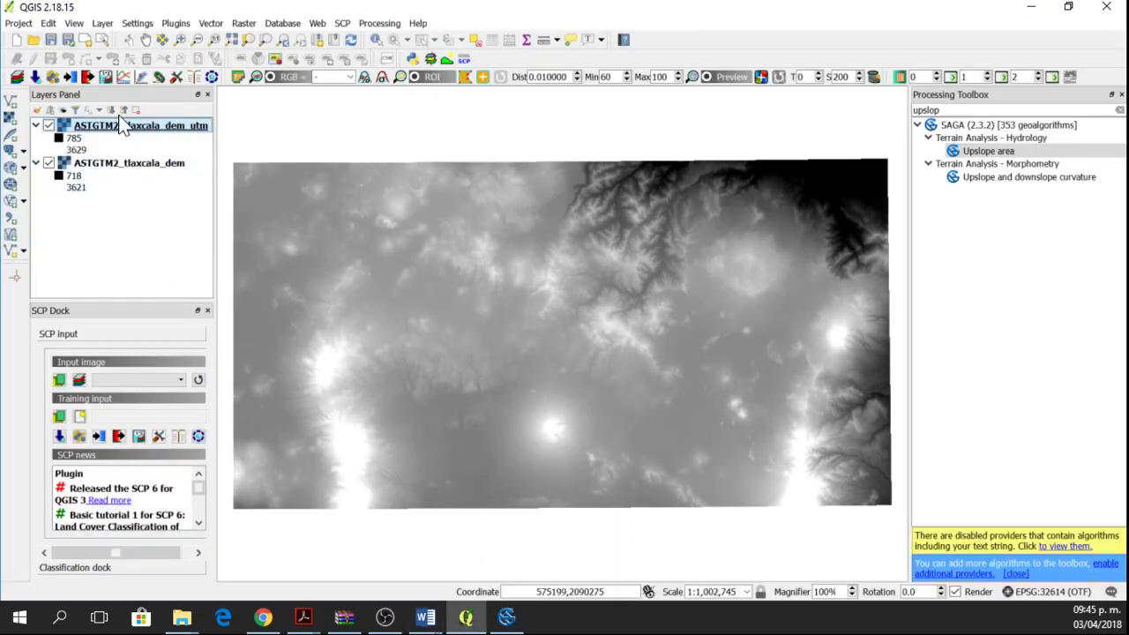
pyautogui.click(49, 125)
pyautogui.click(48, 163)
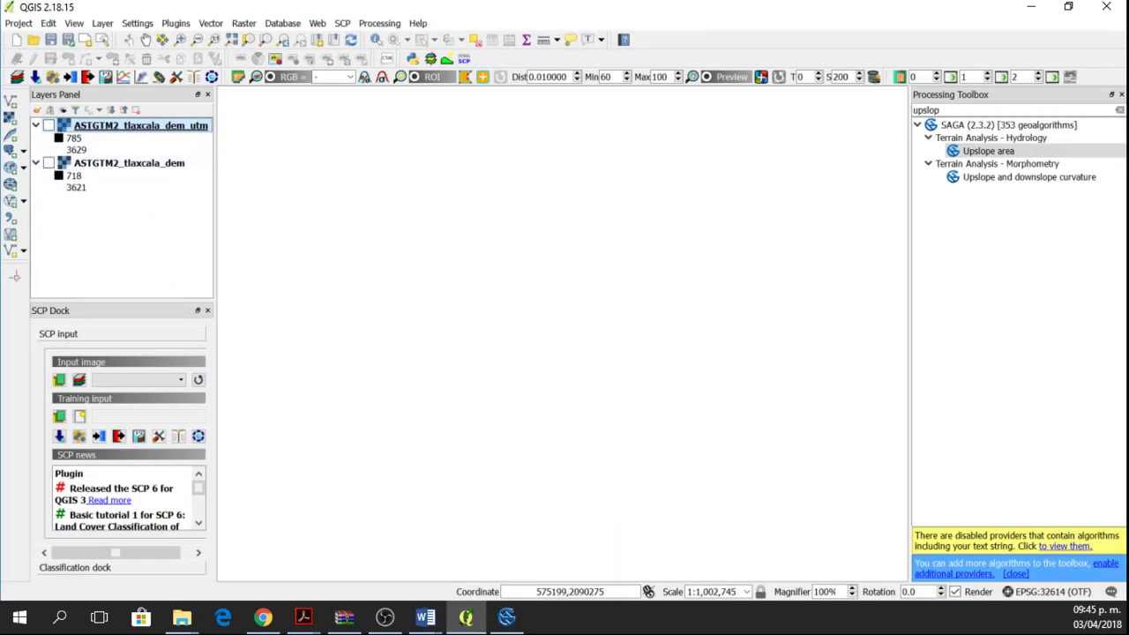
# - Add Upslope Area.sdat from Basin_Tutorial1 as a raster layer
pyautogui.click(11, 116)
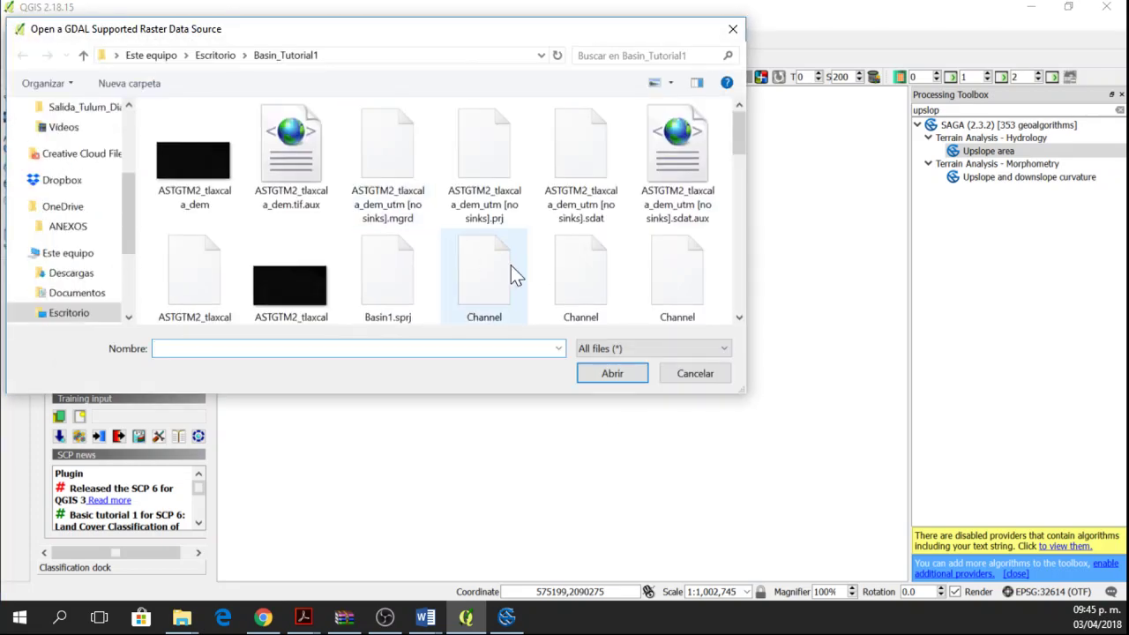
pyautogui.scroll(-5, 508, 273)
pyautogui.click(721, 32)
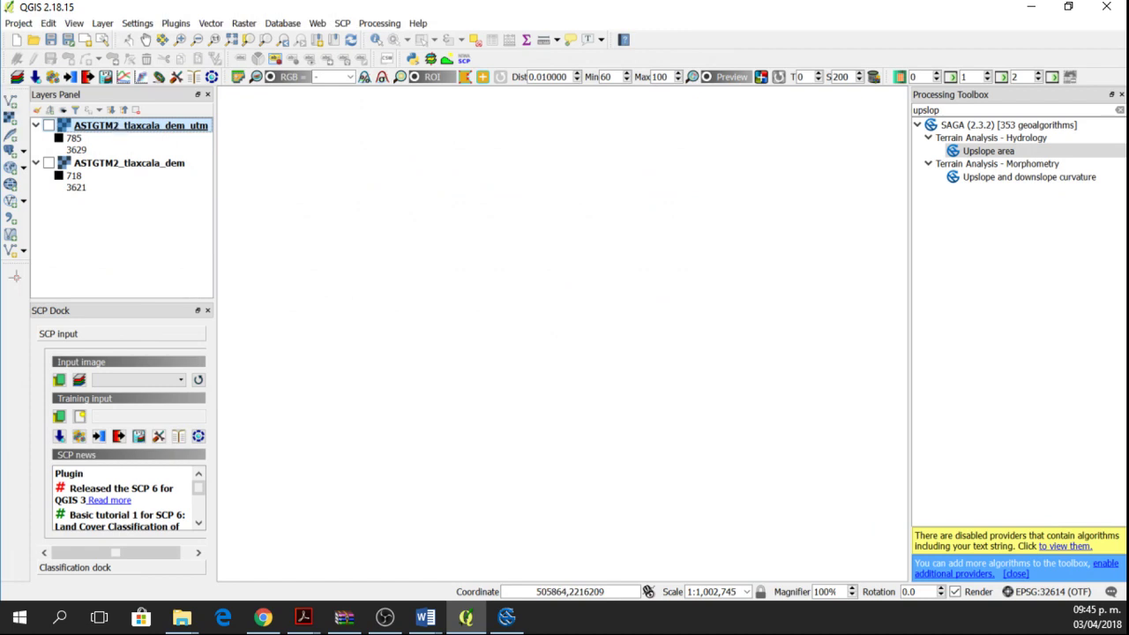
pyautogui.click(11, 122)
pyautogui.moveTo(335, 30); pyautogui.dragTo(465, 81)
pyautogui.scroll(-10, 550, 276)
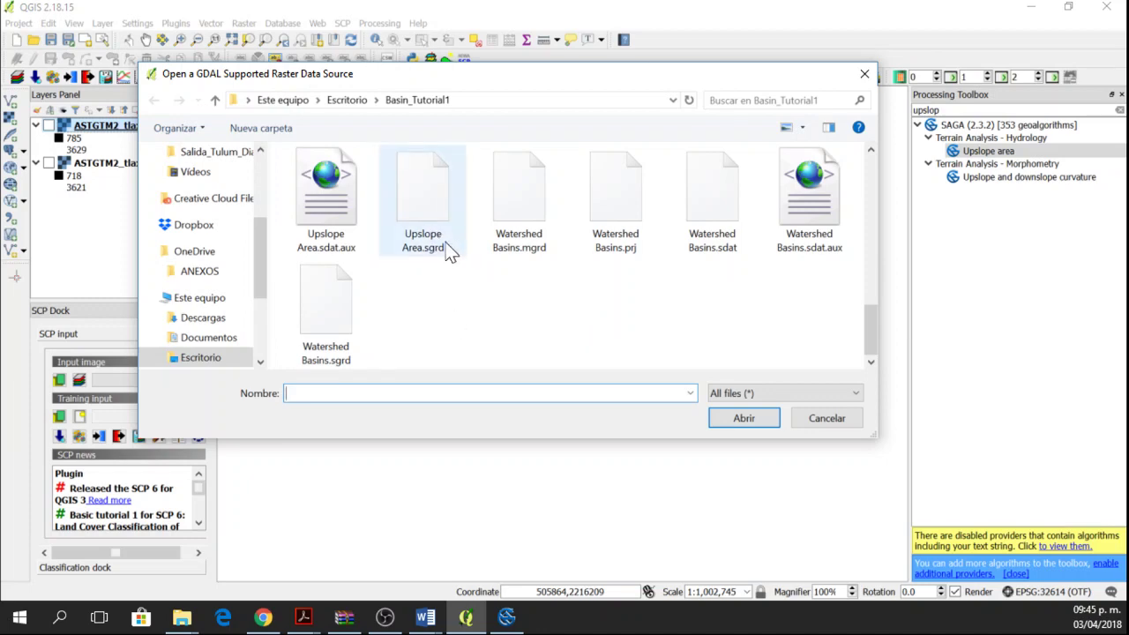
pyautogui.scroll(1, 476, 281)
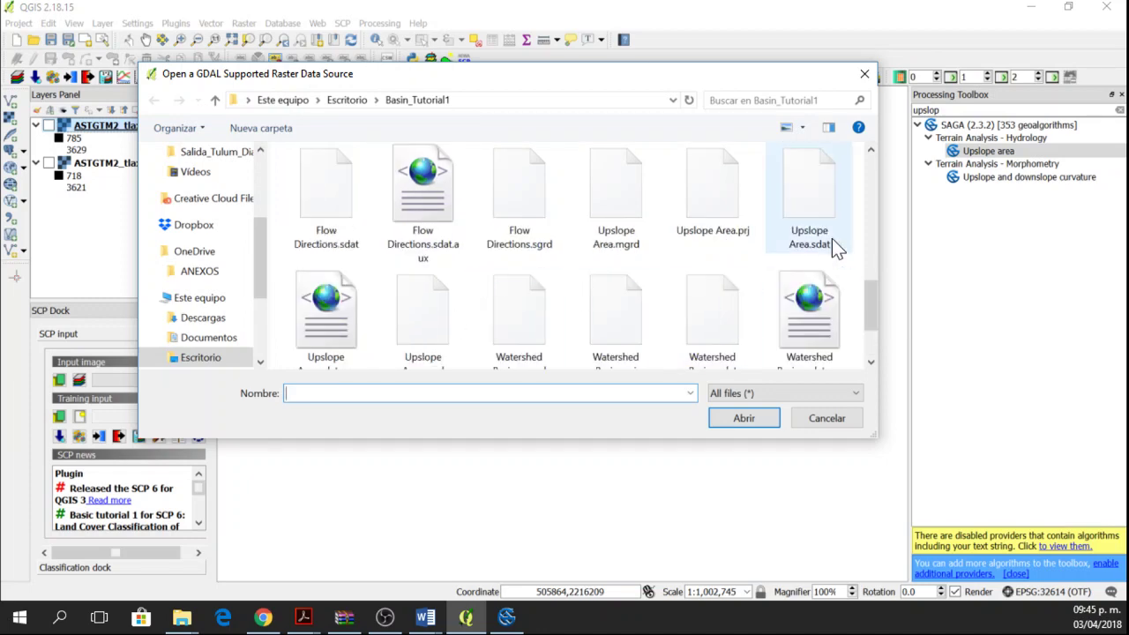
pyautogui.click(809, 236)
pyautogui.click(760, 418)
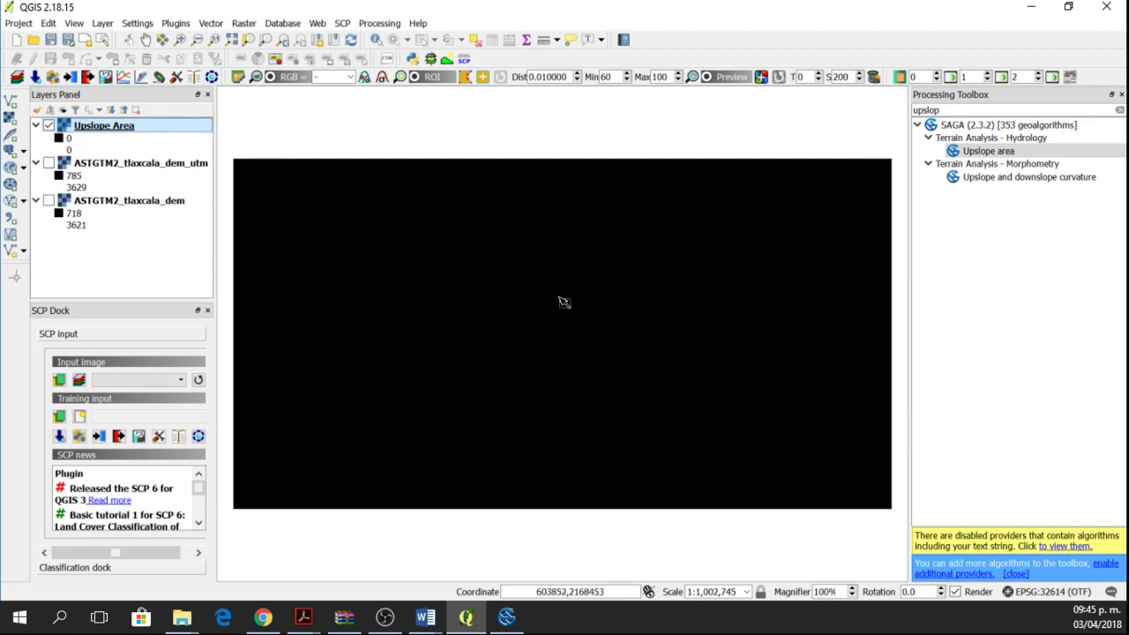
# - Start a Polygonize conversion of the Upslope Area raster, storing values in a DN field
pyautogui.click(244, 24)
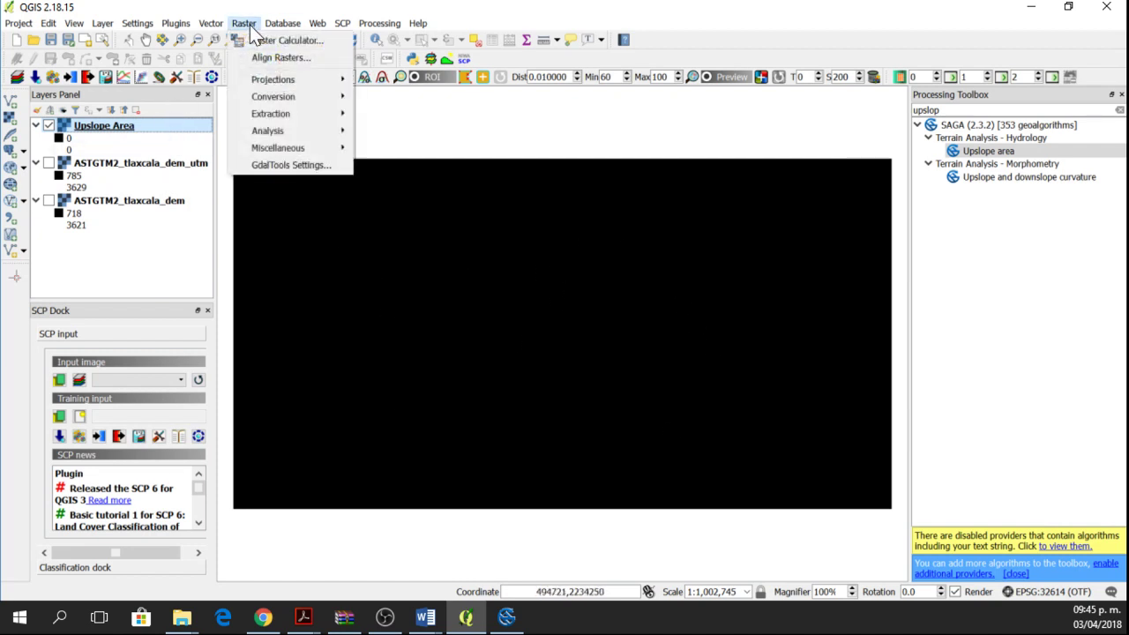
pyautogui.moveTo(249, 99)
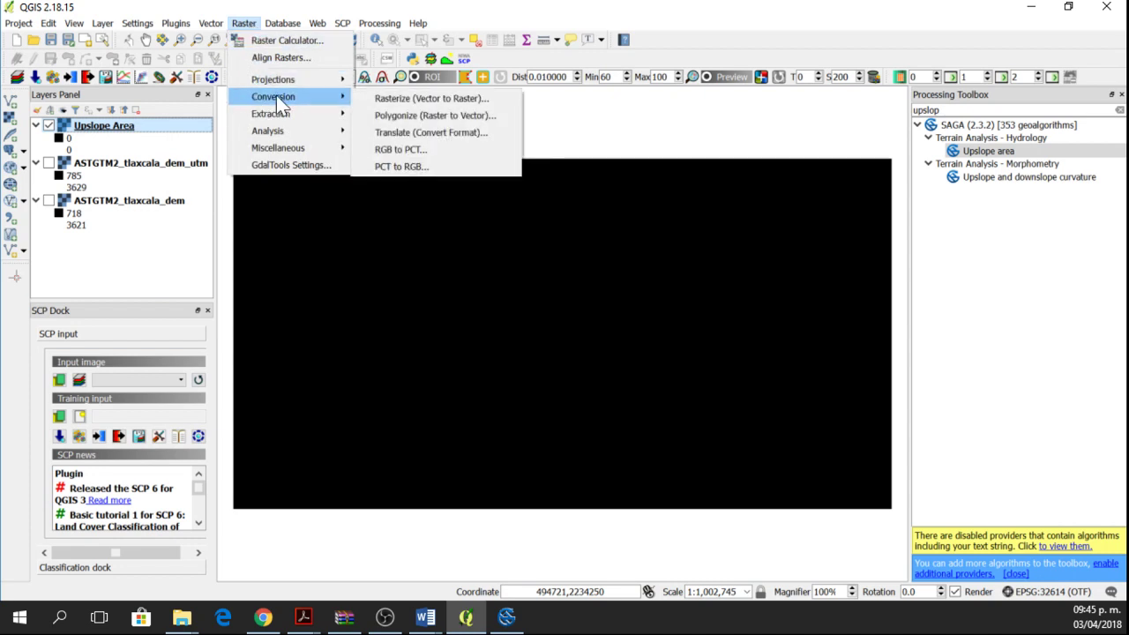
pyautogui.click(398, 117)
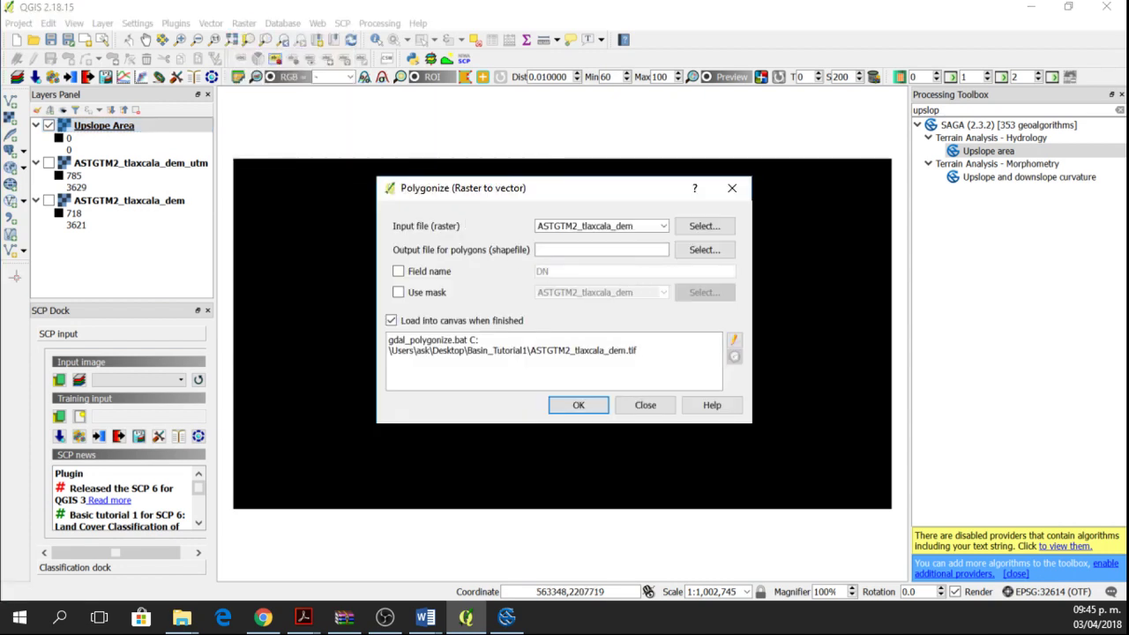
pyautogui.click(667, 221)
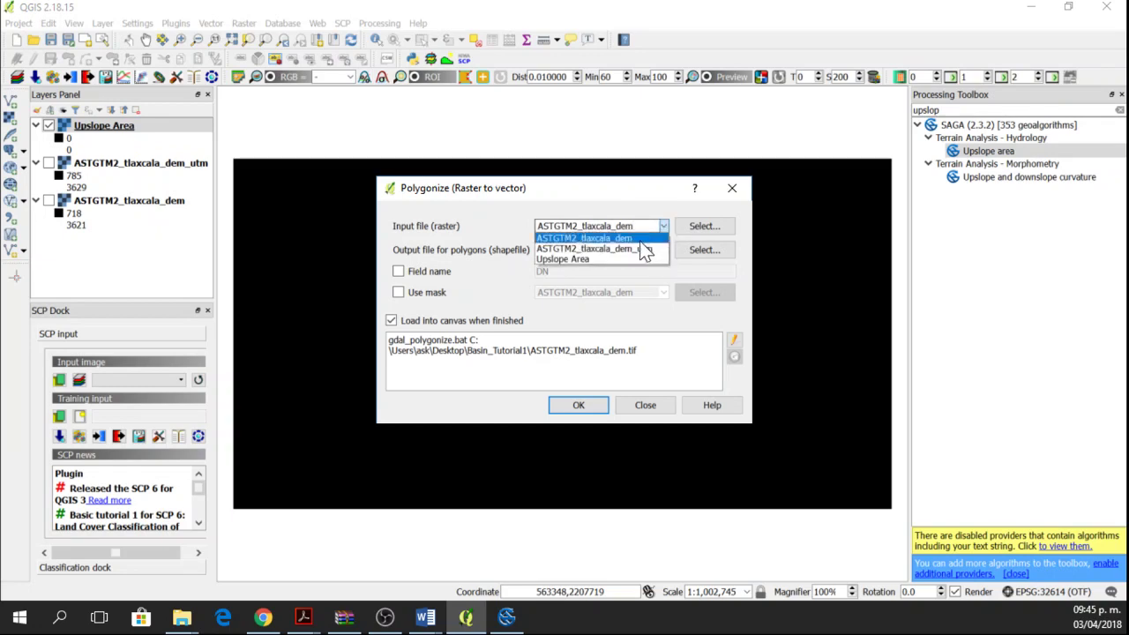
pyautogui.click(625, 259)
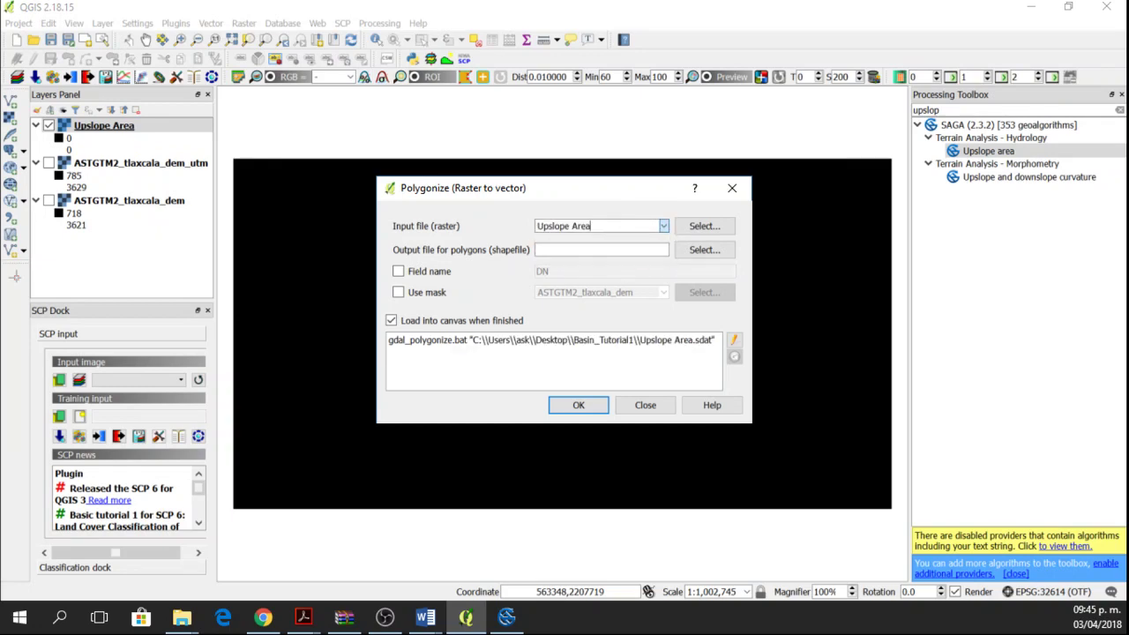
pyautogui.click(409, 274)
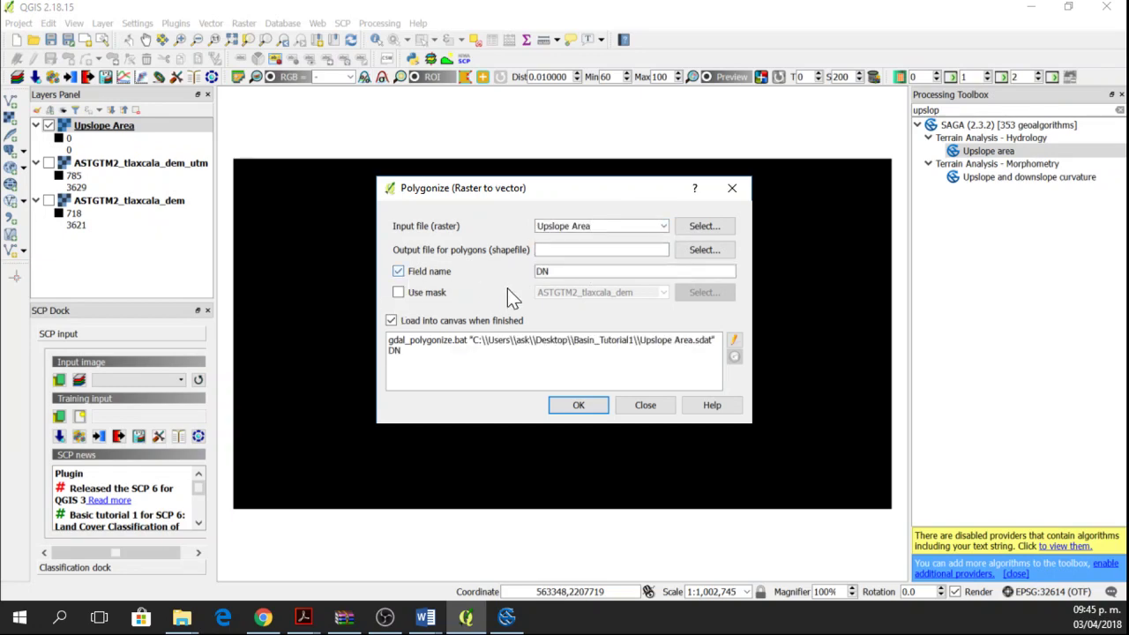
# - Save the polygon output as UpSlopeArea.shp, run the conversion, and close the tool
pyautogui.click(706, 250)
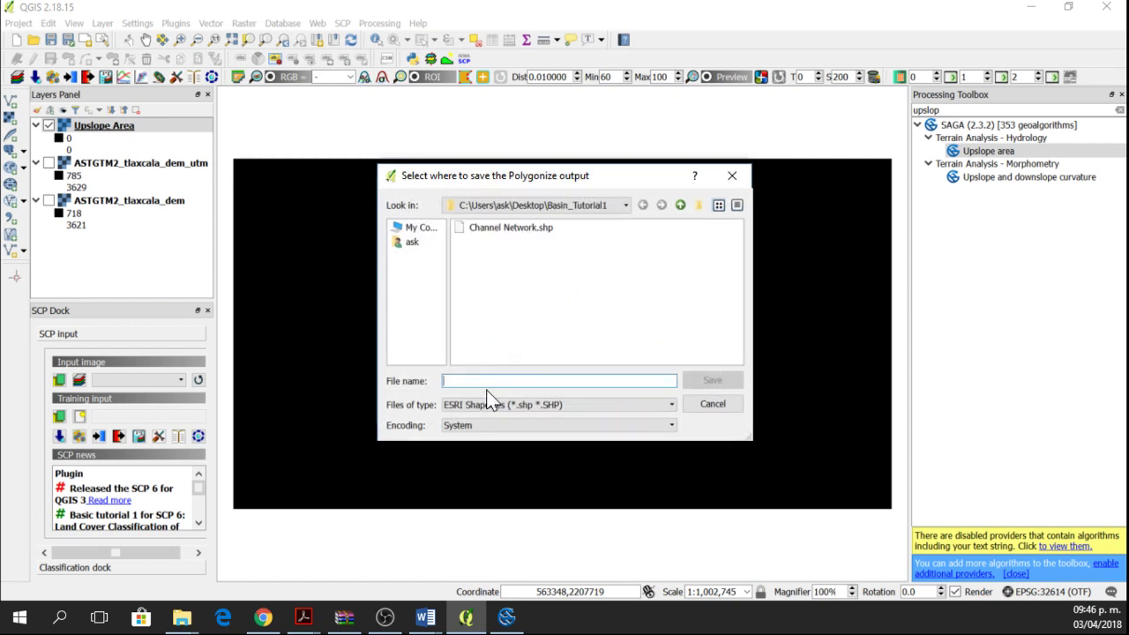
pyautogui.write('Basi')
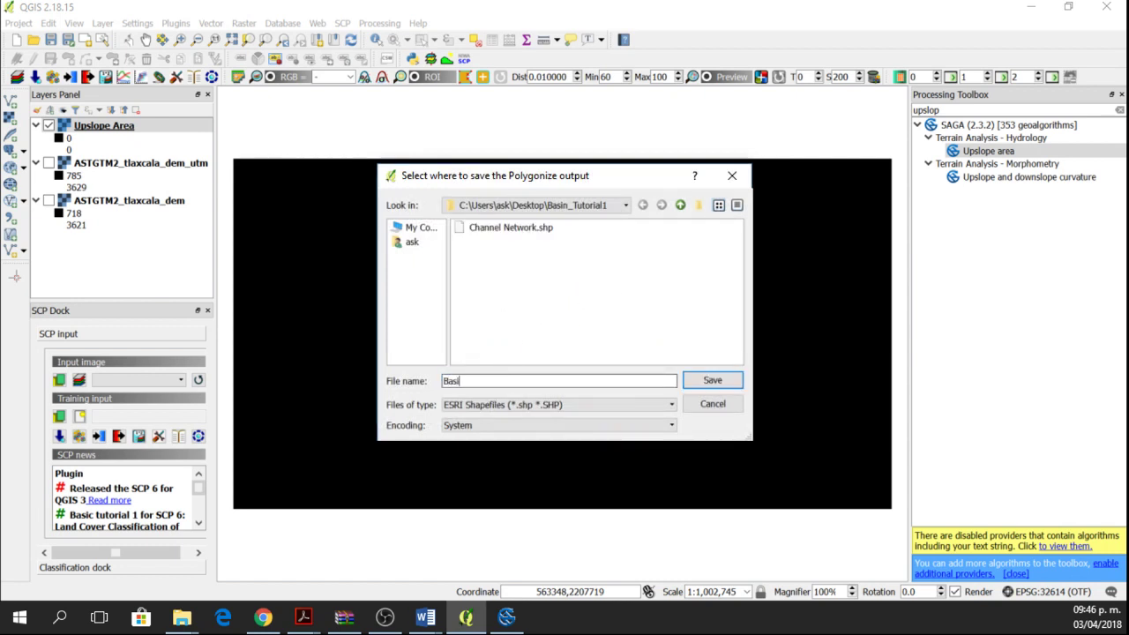
pyautogui.press('BackSpace')
pyautogui.press('BackSpace')
pyautogui.press('BackSpace')
pyautogui.press('BackSpace')
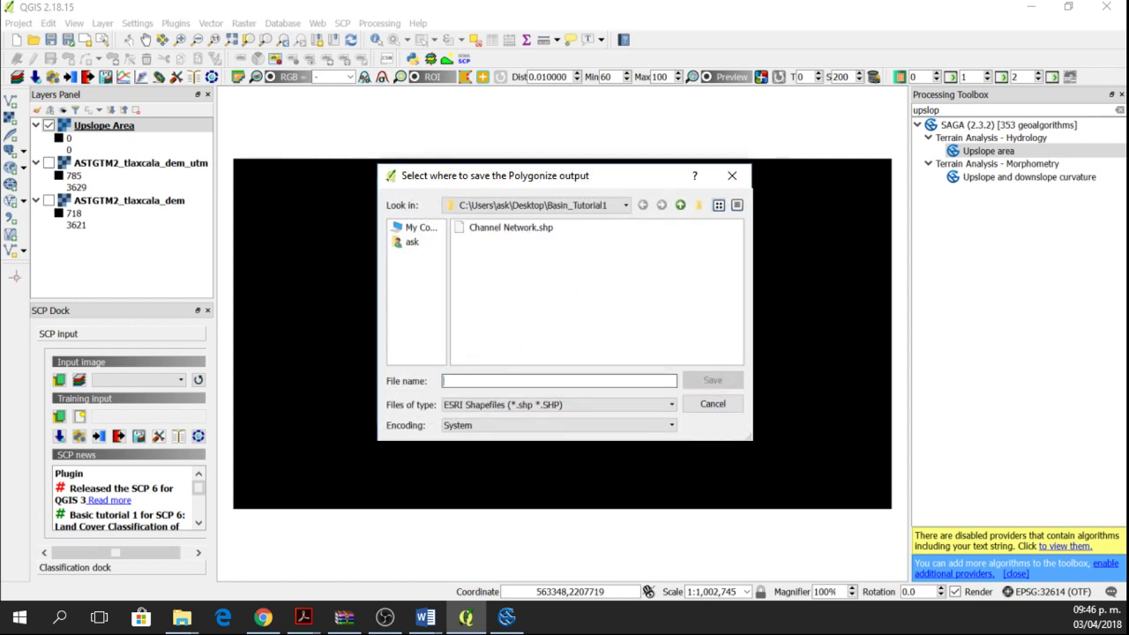
pyautogui.write('UpSlope')
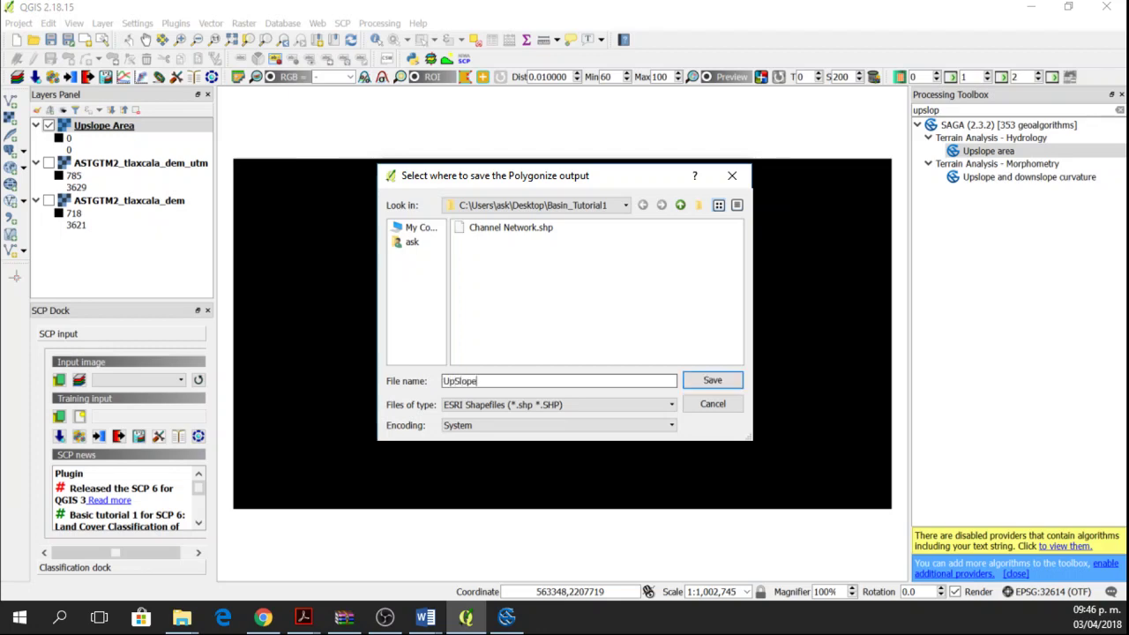
pyautogui.write('Area')
pyautogui.press('Return')
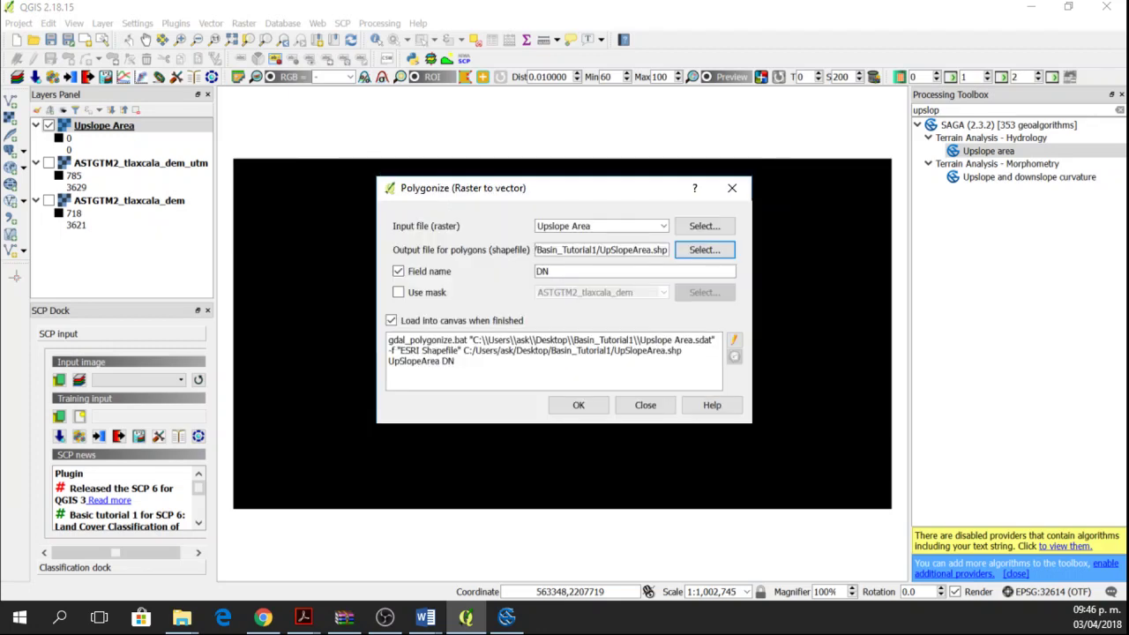
pyautogui.click(565, 407)
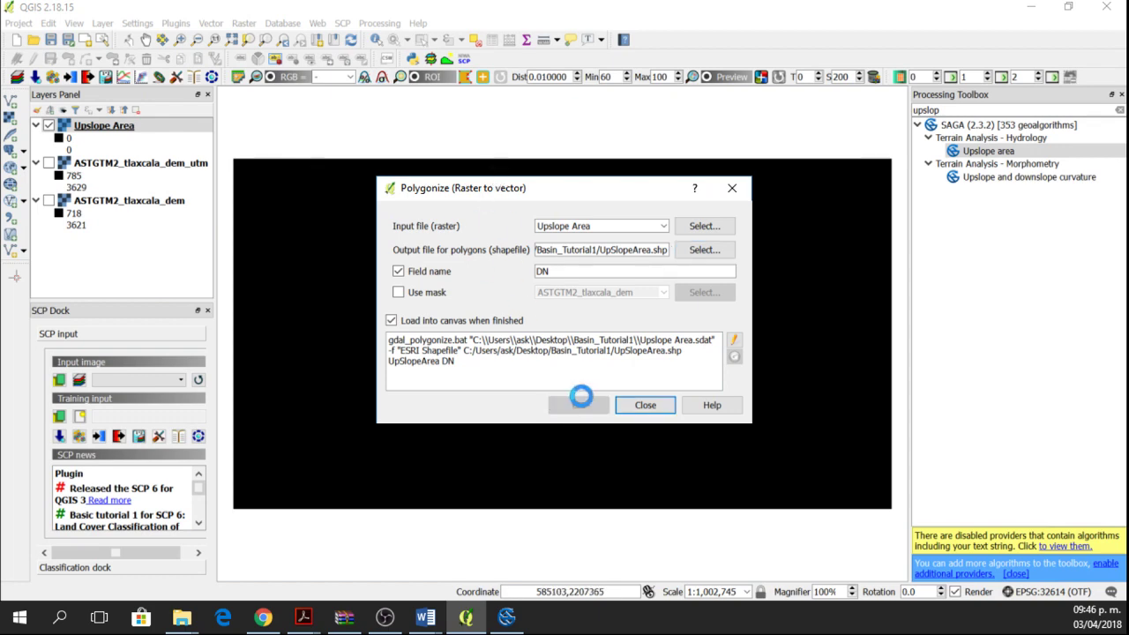
pyautogui.click(608, 332)
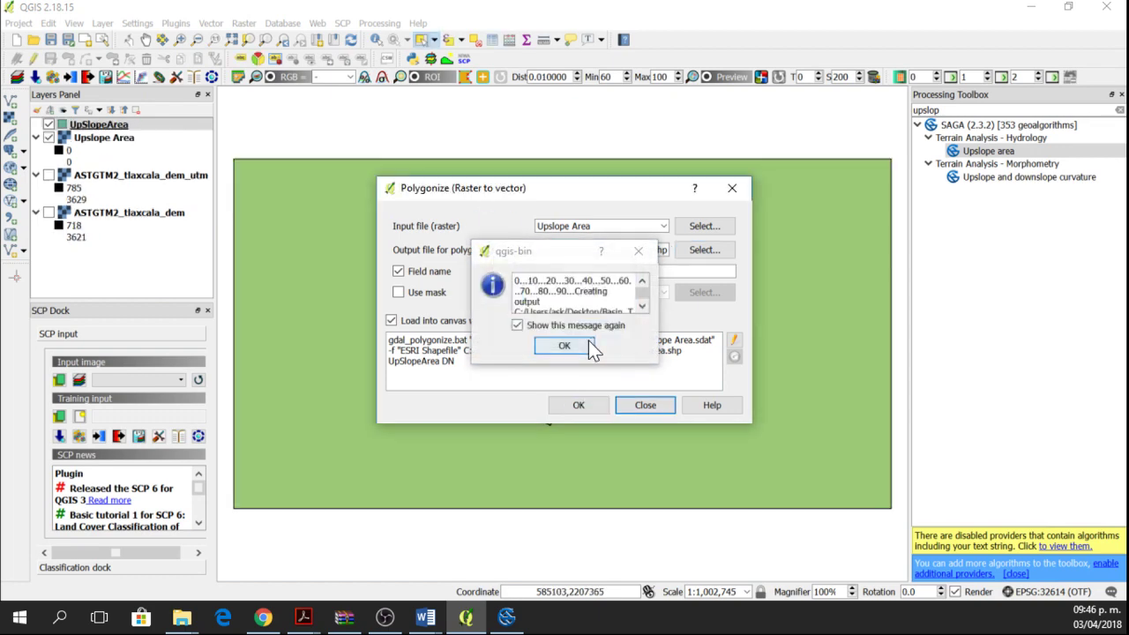
pyautogui.click(589, 346)
pyautogui.click(731, 188)
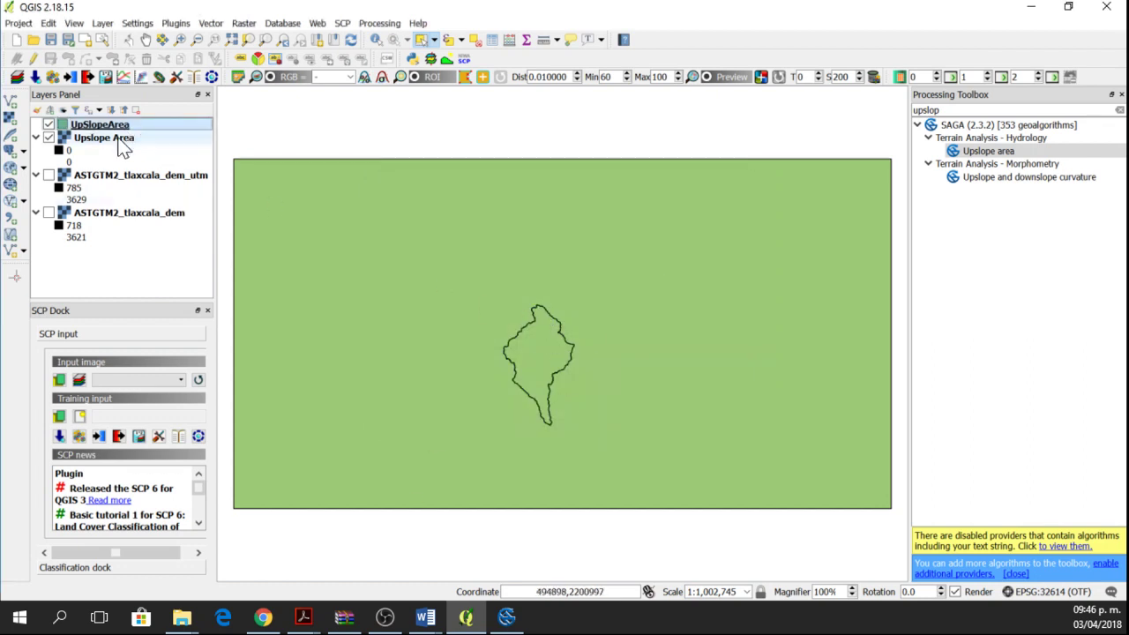
# - Single-click select the basin polygon near the map centre on the UpSlopeArea layer
pyautogui.click(422, 41)
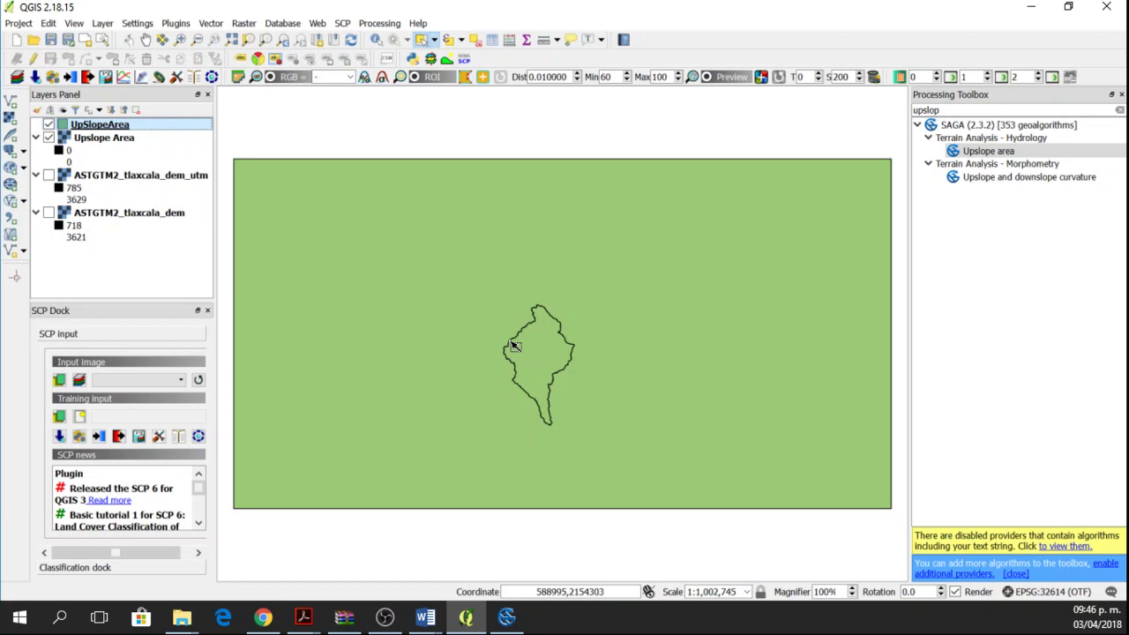
pyautogui.click(514, 346)
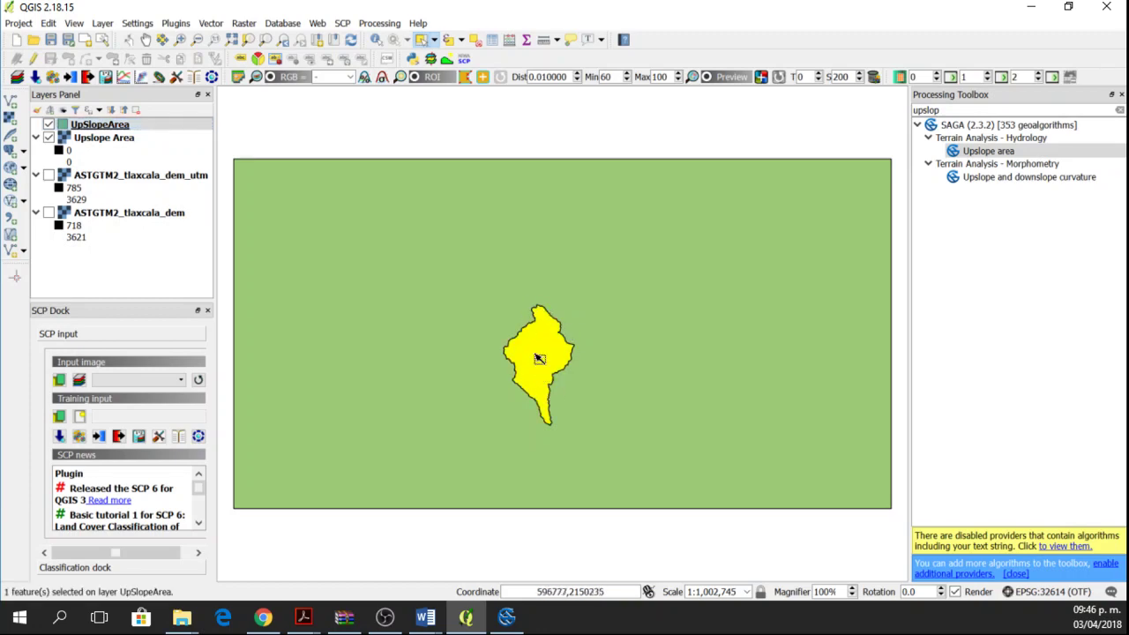
pyautogui.rightClick(122, 126)
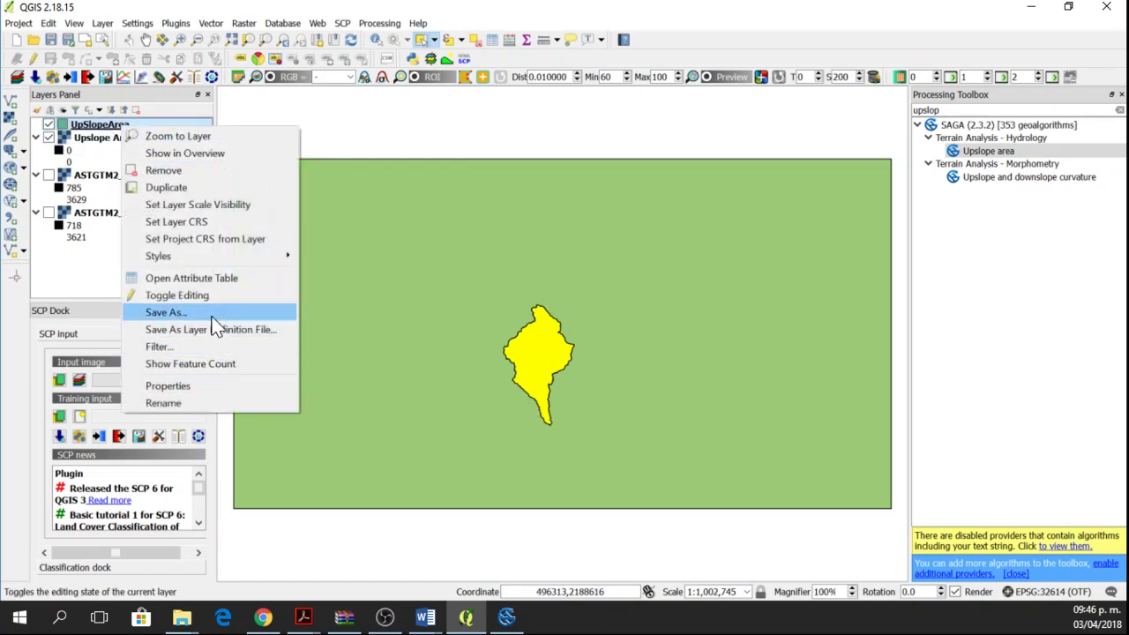
# - Export the UpSlopeArea layer as Basin.shp in the Desktop's Basin_Tutorial1 folder
pyautogui.click(168, 312)
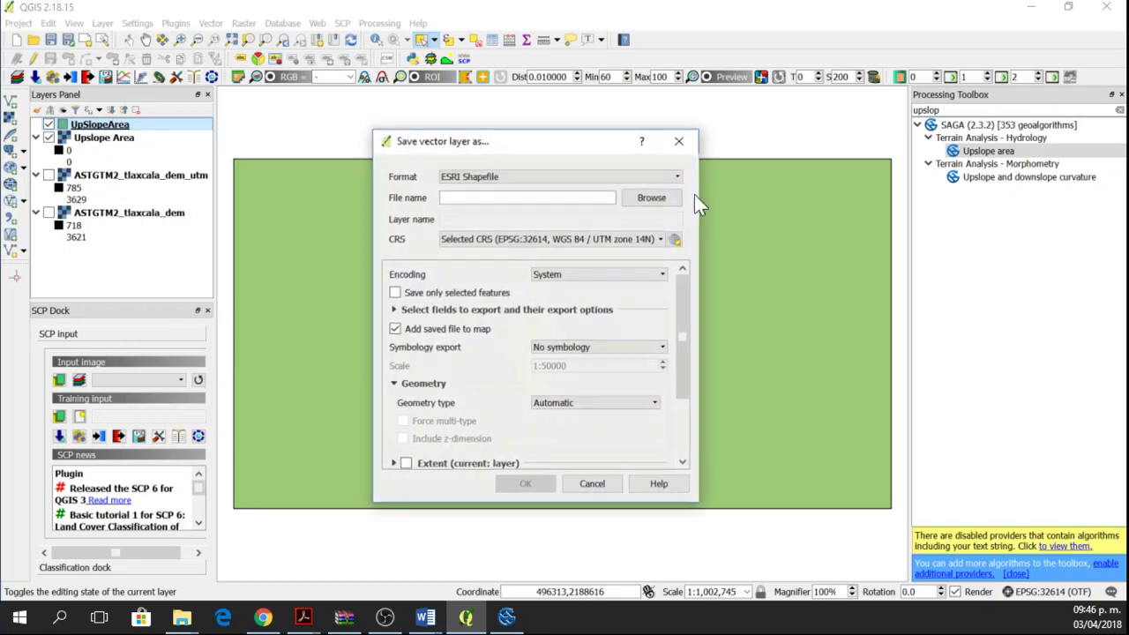
pyautogui.click(645, 201)
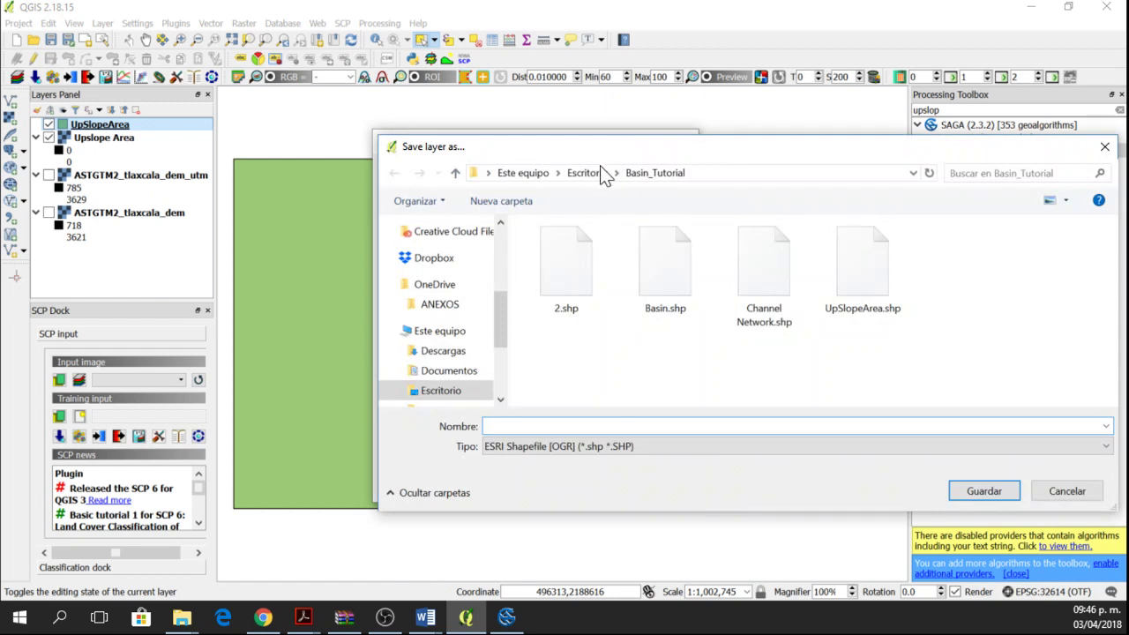
pyautogui.click(589, 173)
pyautogui.doubleClick(605, 266)
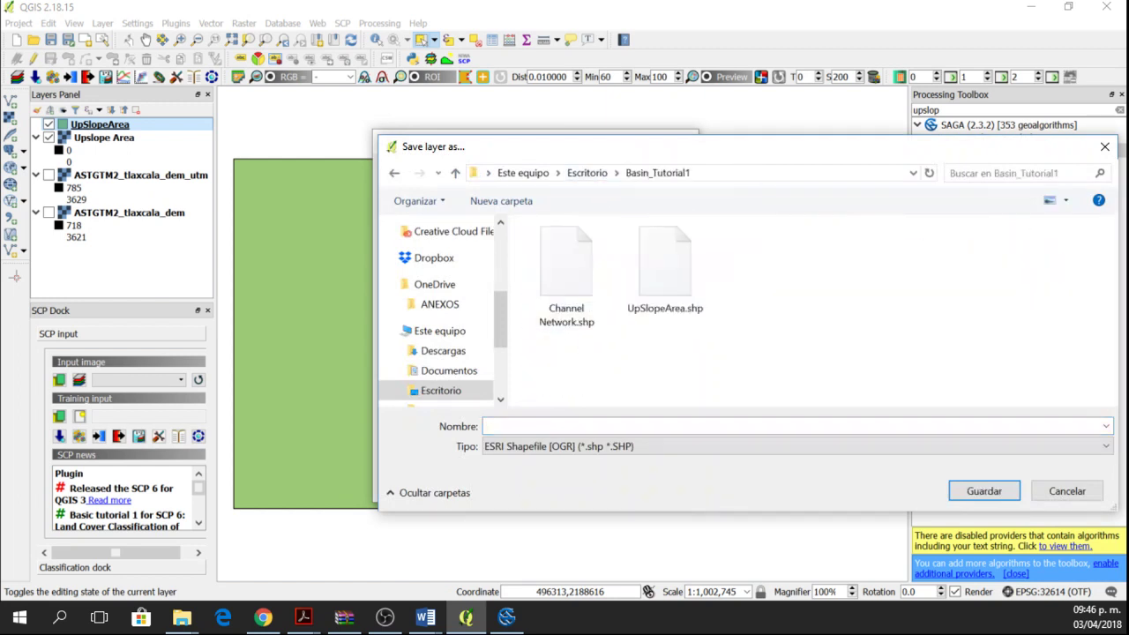
pyautogui.write('Basi')
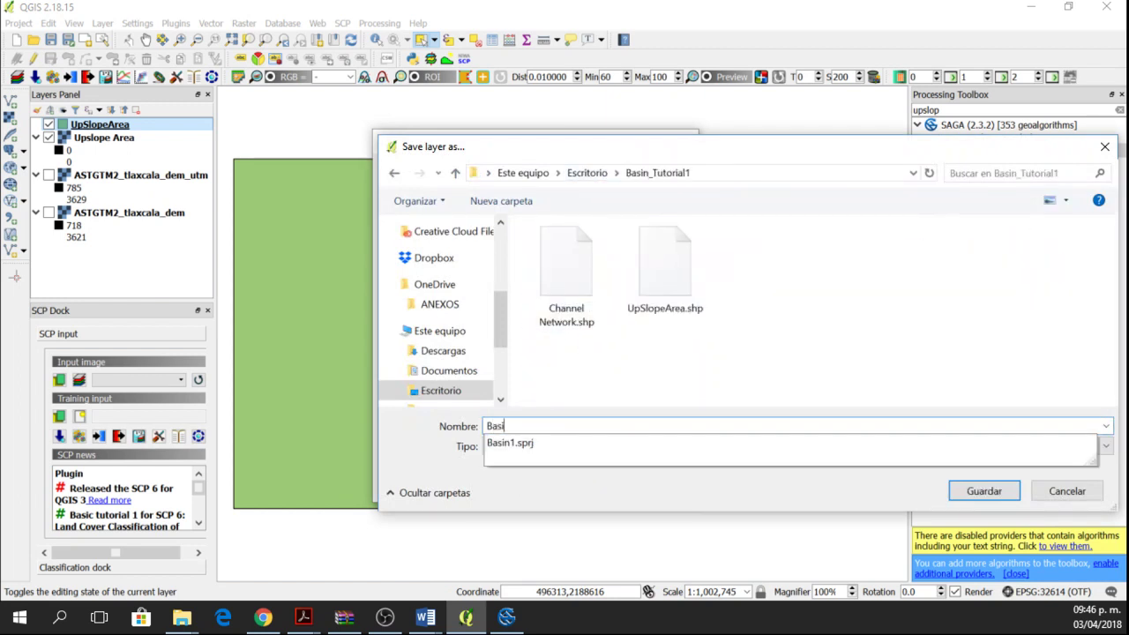
pyautogui.write('n')
pyautogui.press('Return')
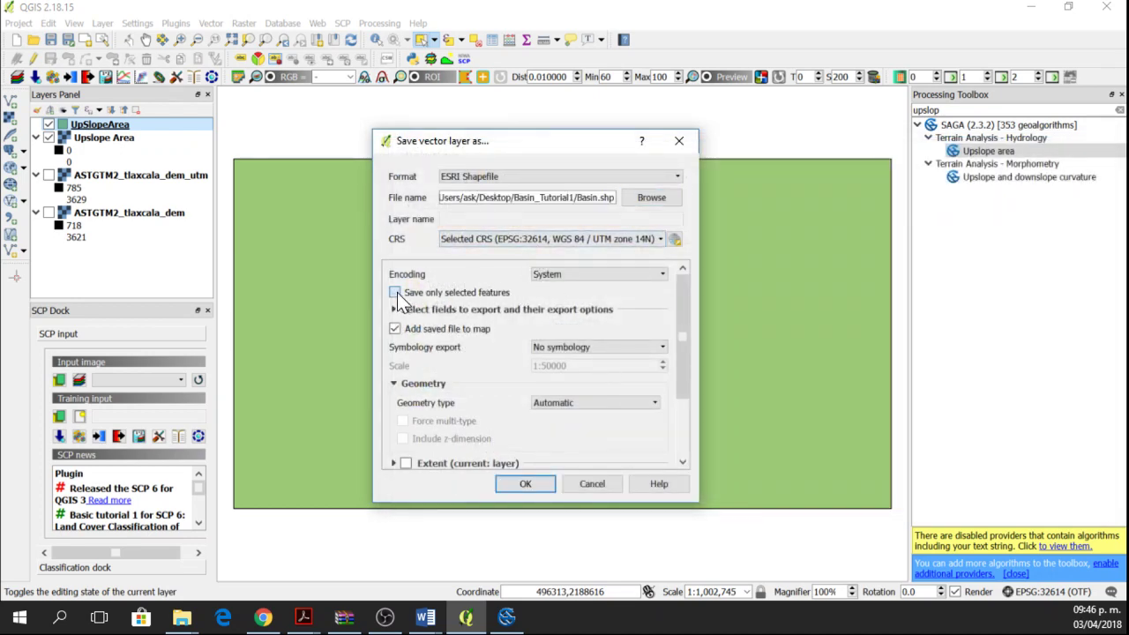
# - Save and load Basin.shp, hide both upslope layers, and show the ASTGTM2_tlaxcala_dem_utm DEM
pyautogui.click(516, 483)
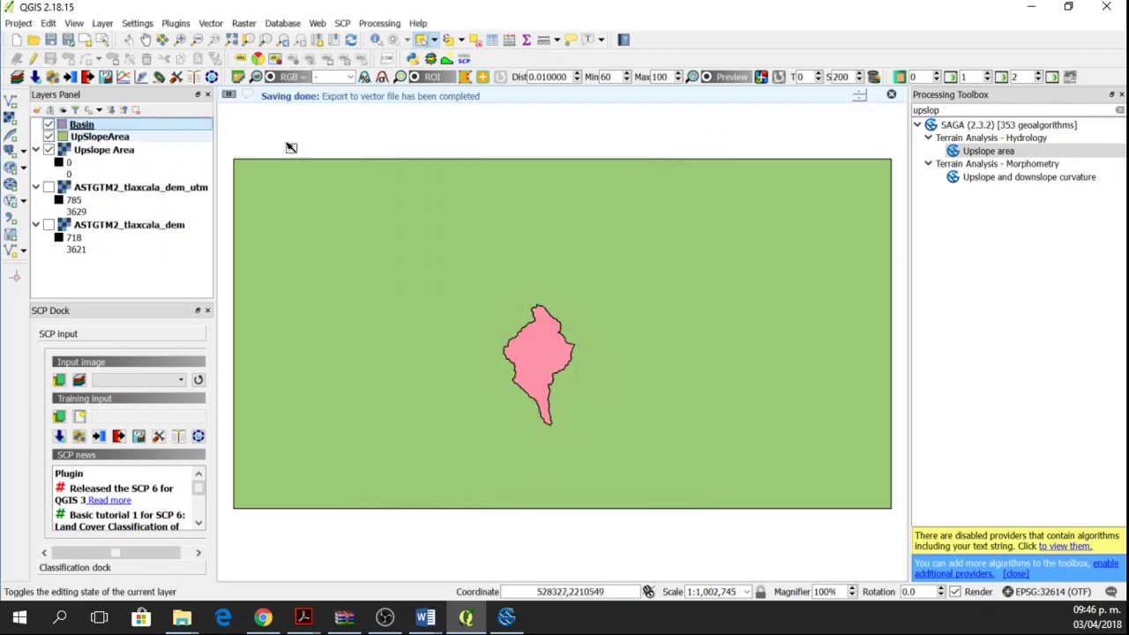
pyautogui.click(48, 137)
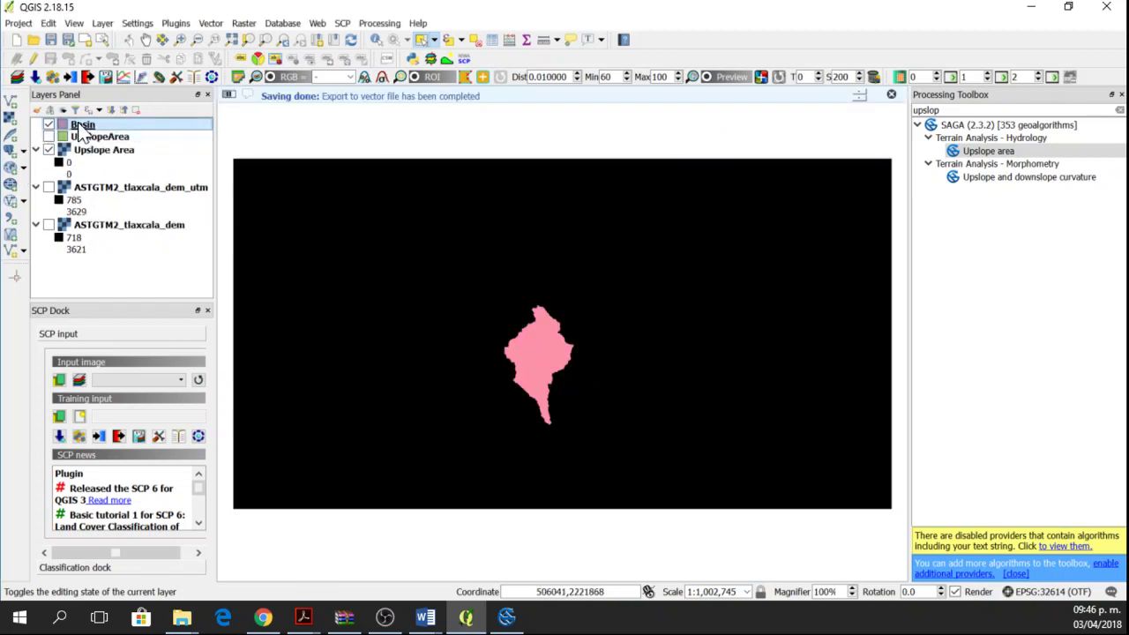
pyautogui.click(49, 150)
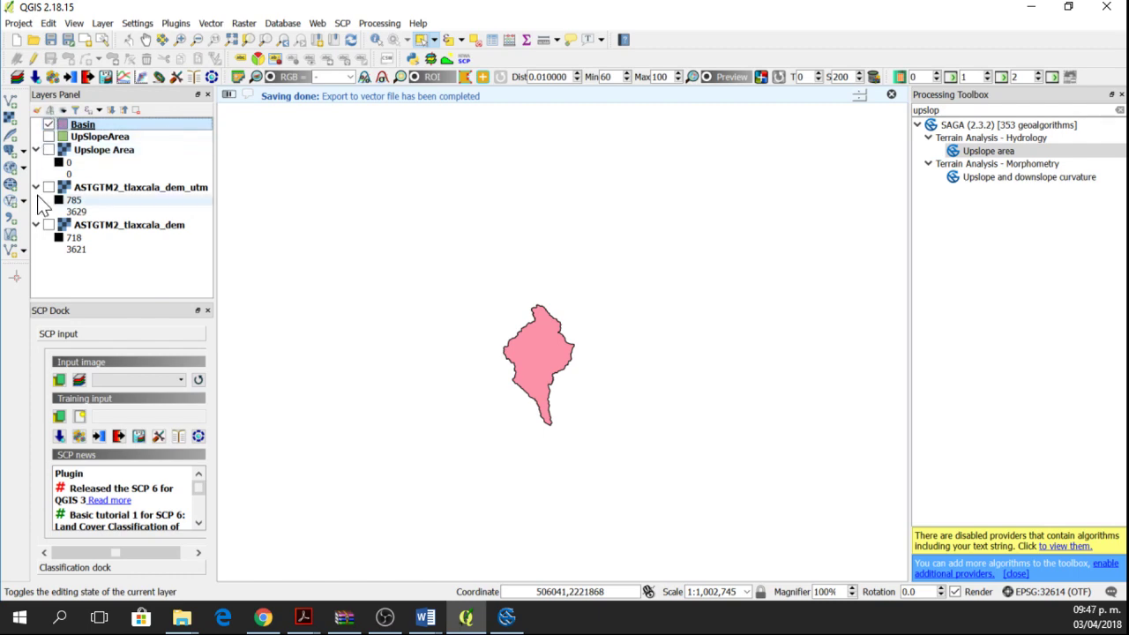
pyautogui.click(48, 187)
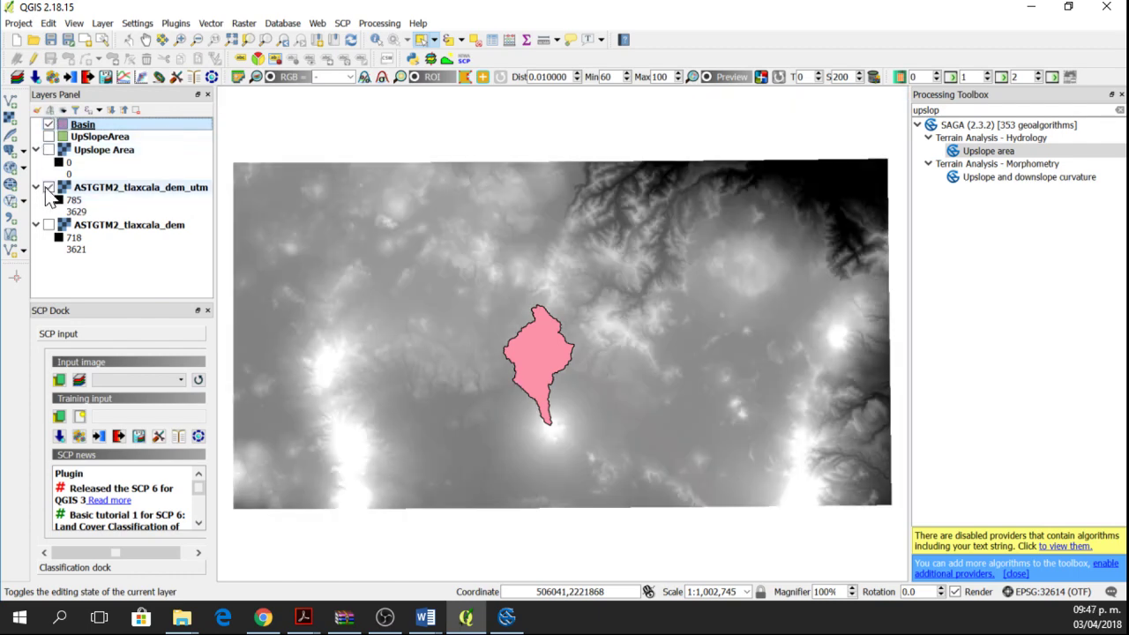
# - Style the DEM as singleband pseudocolor with the Inferno ramp, classified
pyautogui.doubleClick(103, 190)
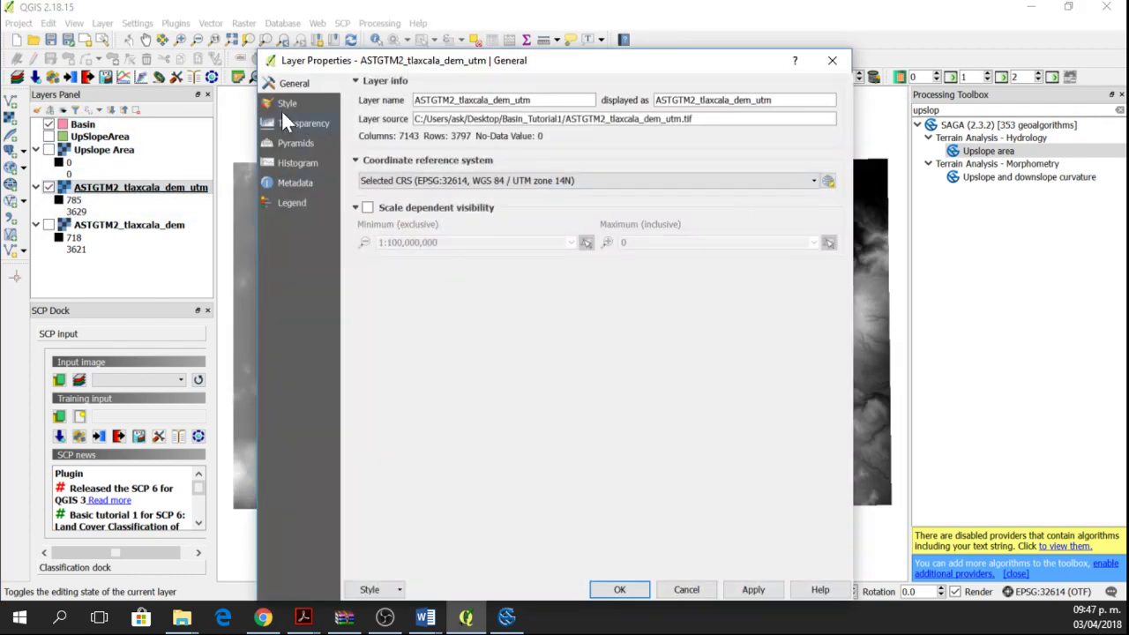
pyautogui.click(285, 104)
pyautogui.click(515, 107)
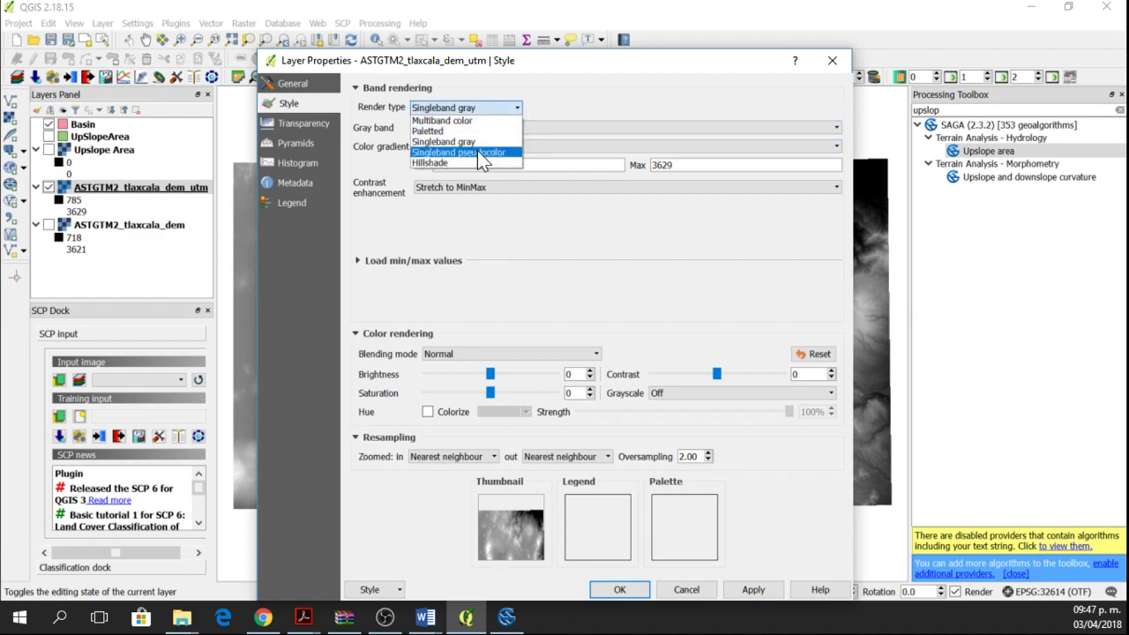
pyautogui.click(480, 159)
pyautogui.click(391, 437)
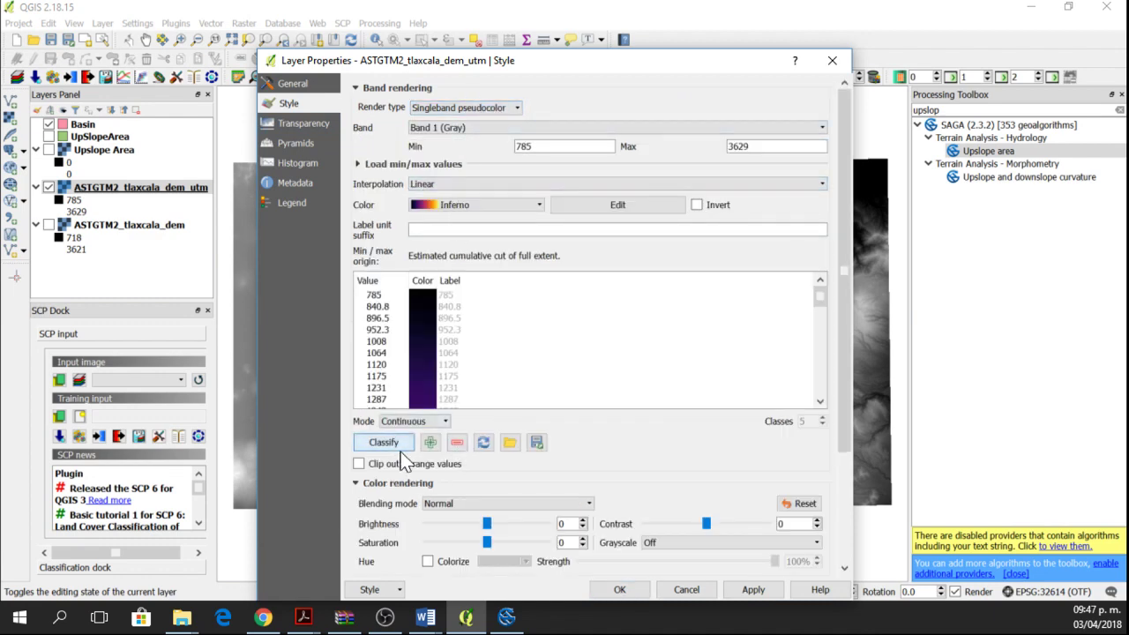
pyautogui.click(628, 592)
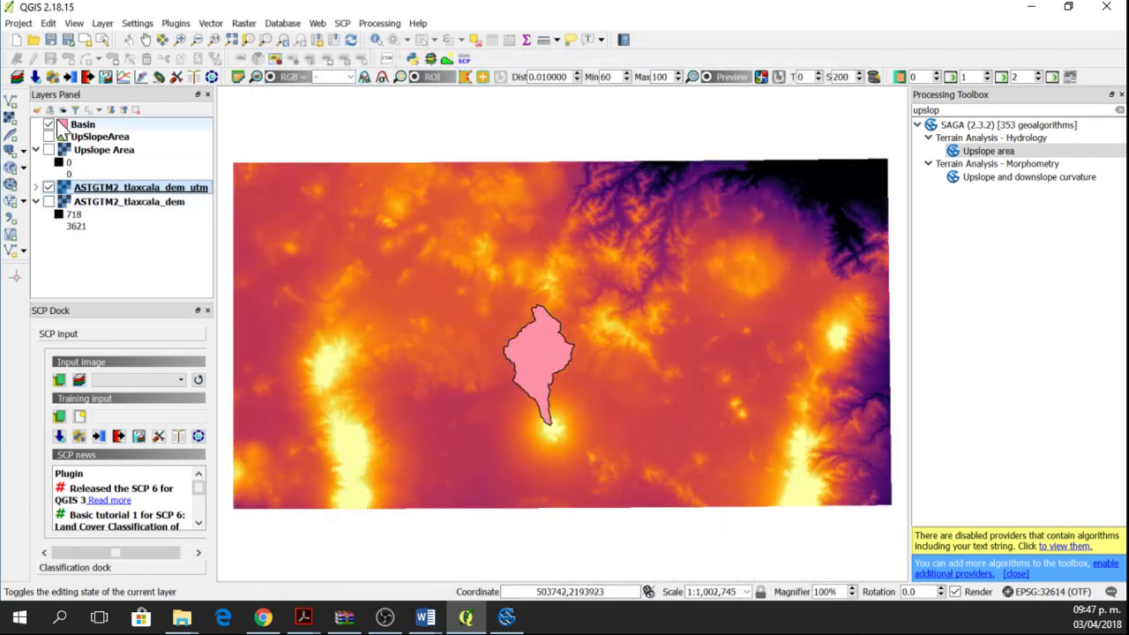
pyautogui.click(62, 126)
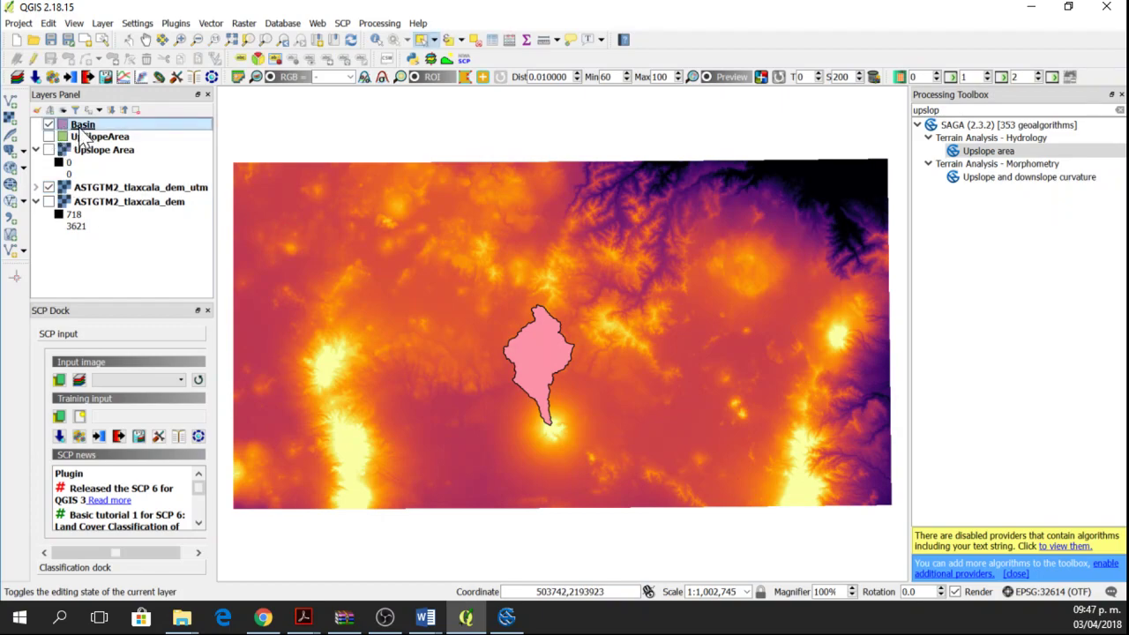
# - Set the Basin layer's fill to pale yellow #f4fcc5 with 33% transparency
pyautogui.doubleClick(82, 126)
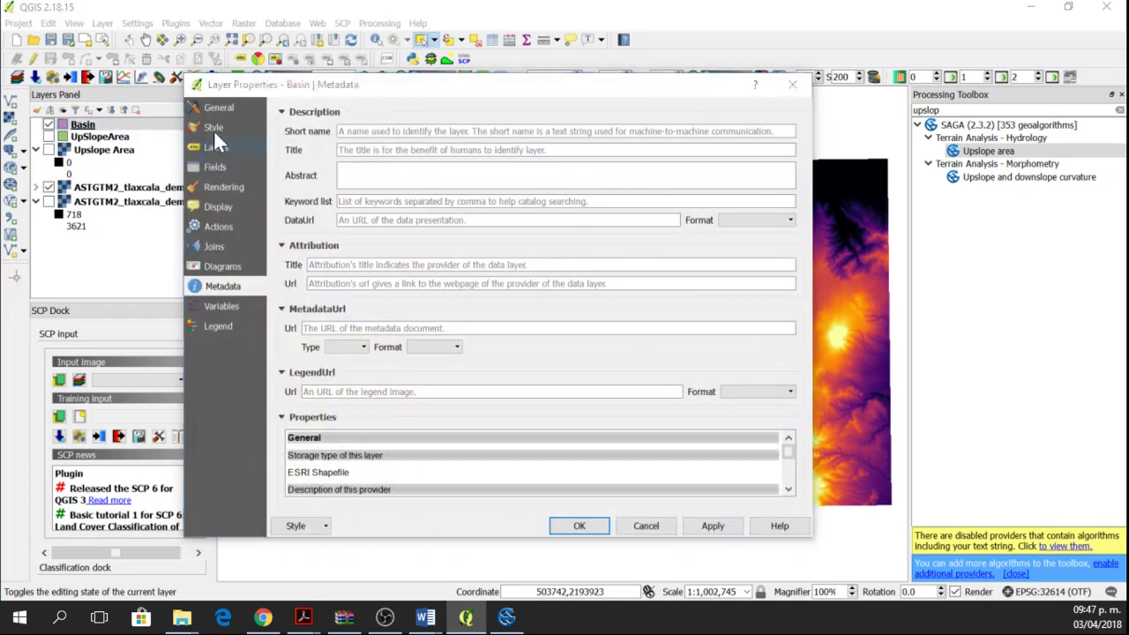
pyautogui.click(214, 128)
pyautogui.click(435, 233)
pyautogui.click(413, 244)
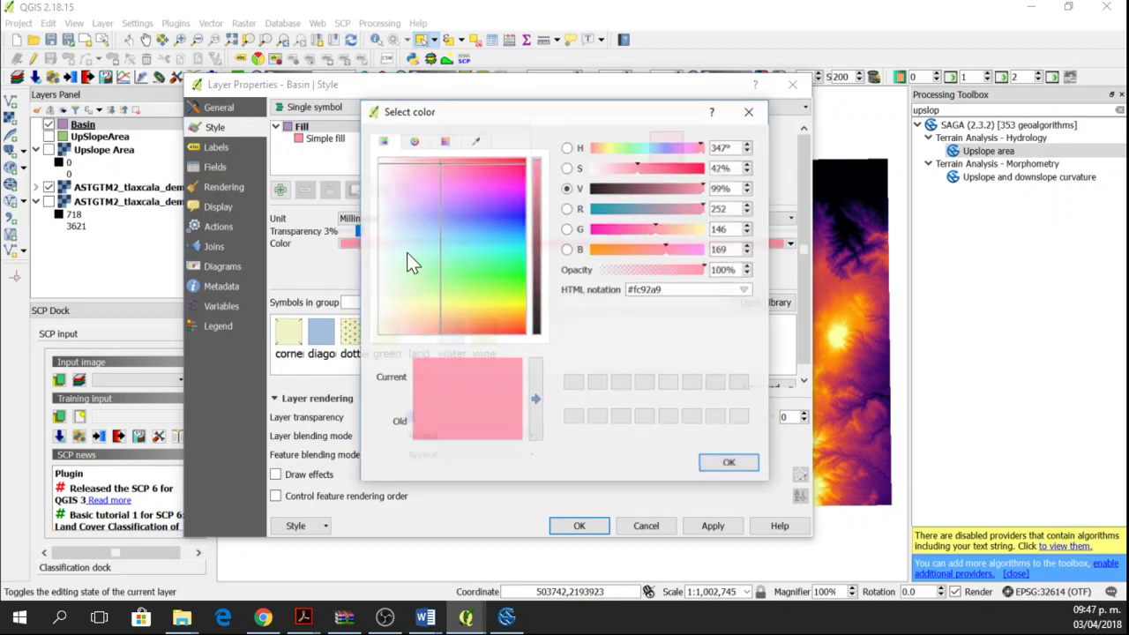
pyautogui.click(495, 187)
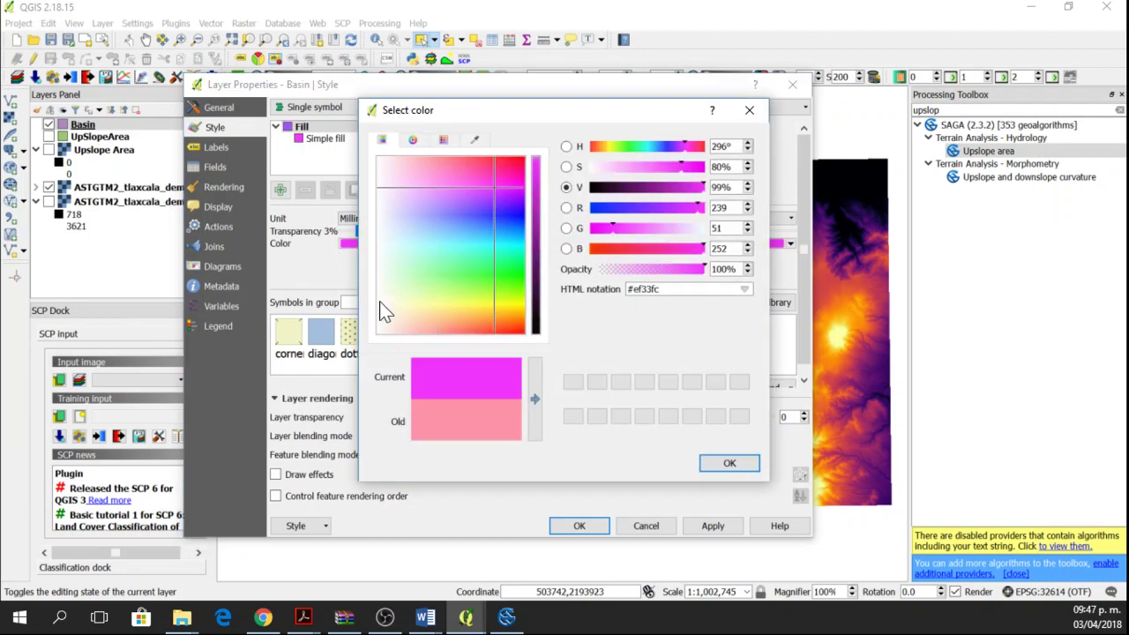
pyautogui.click(750, 109)
pyautogui.click(534, 244)
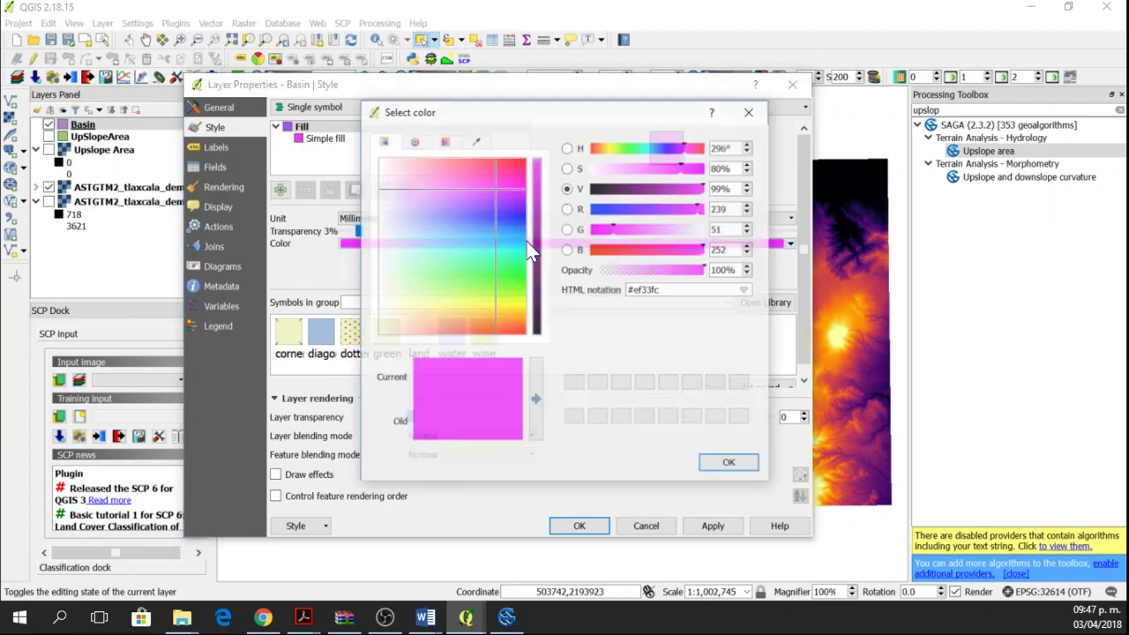
pyautogui.click(404, 255)
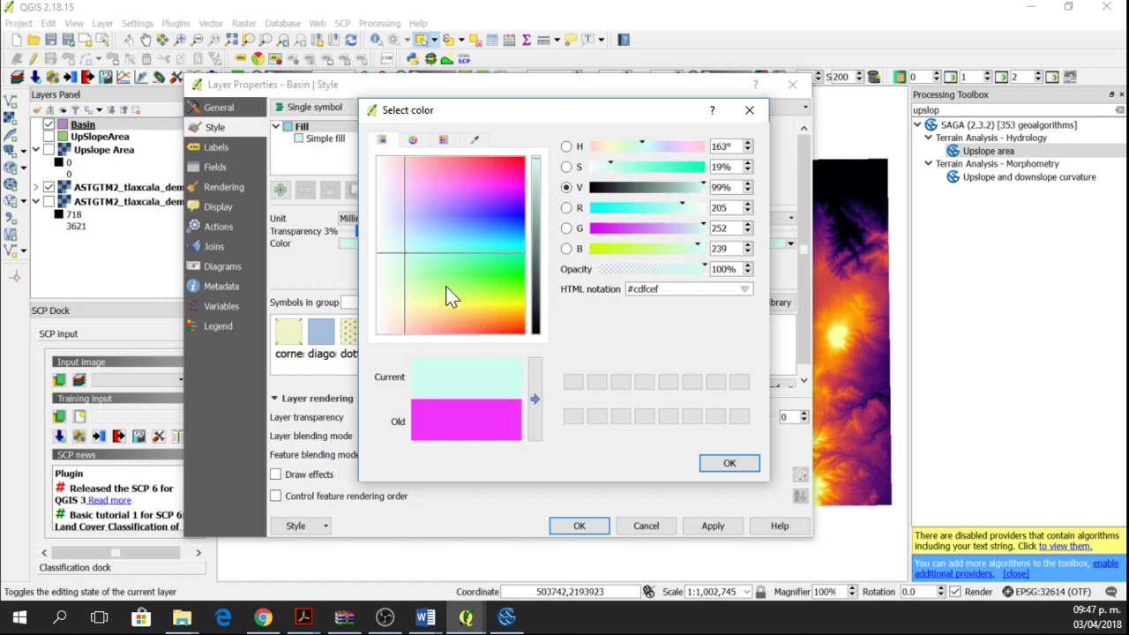
pyautogui.moveTo(437, 281); pyautogui.dragTo(409, 300)
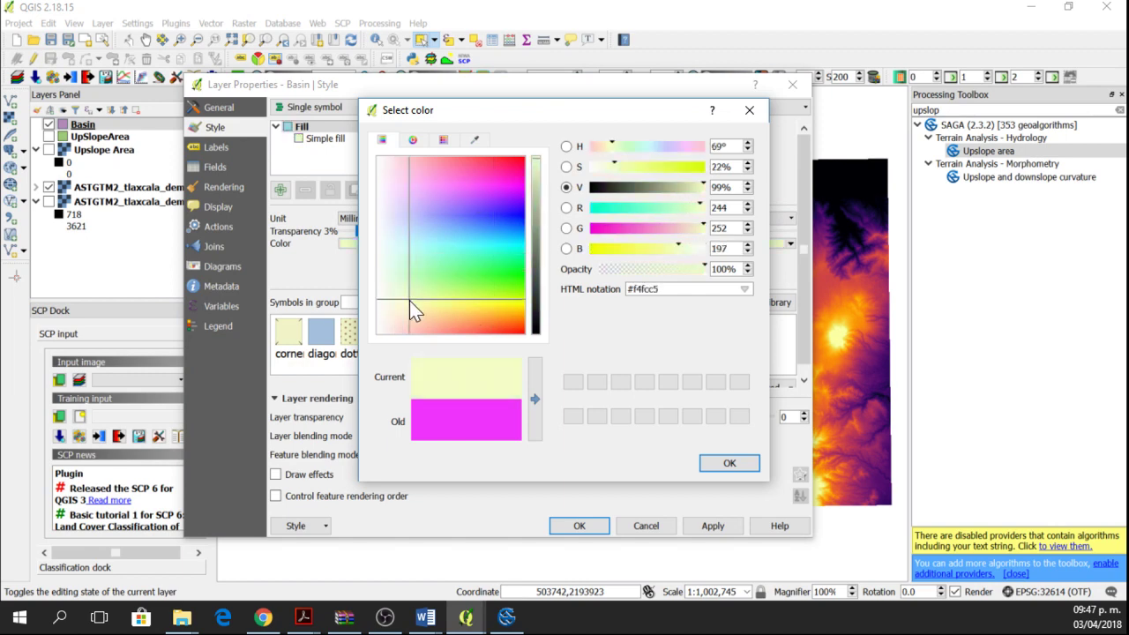
pyautogui.click(730, 463)
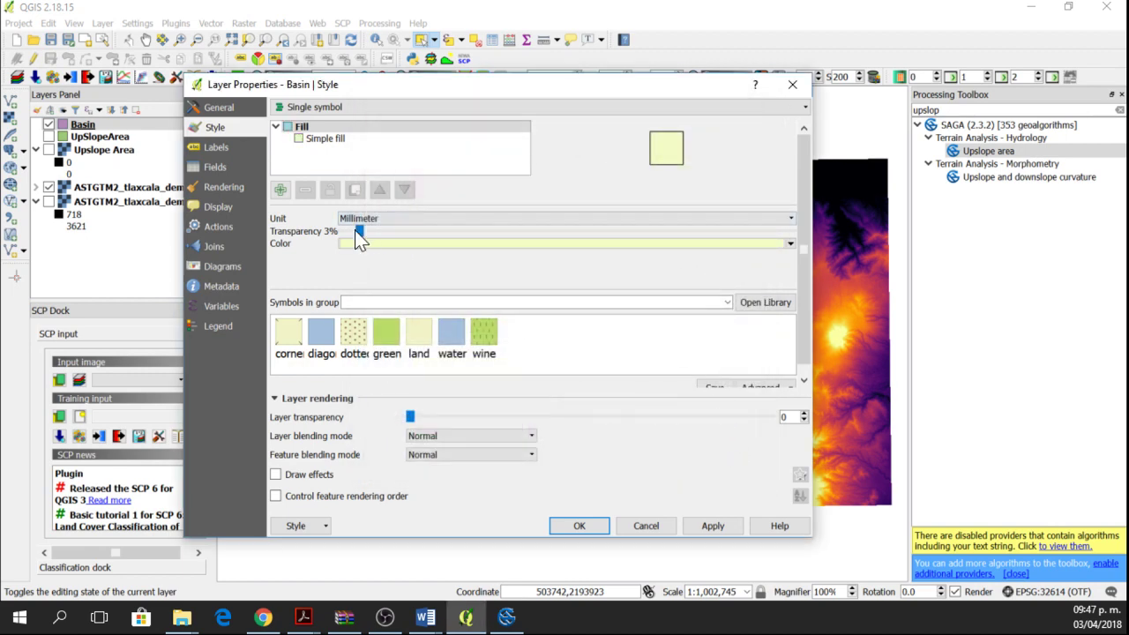
pyautogui.moveTo(360, 232); pyautogui.dragTo(498, 233)
pyautogui.click(579, 525)
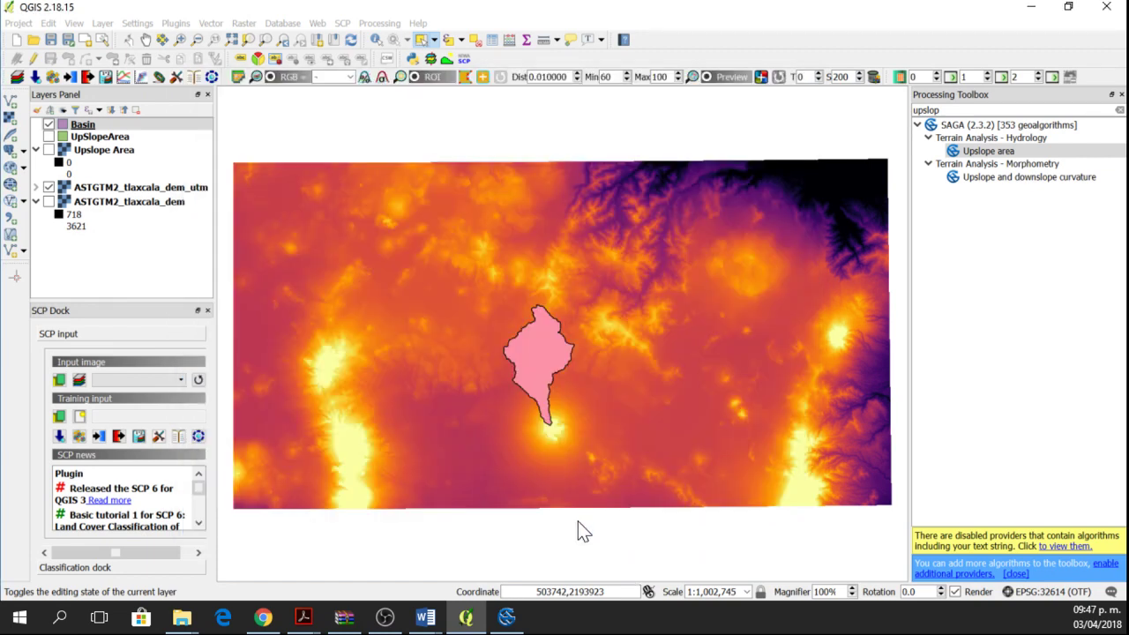
# - Add Channel Network.shp from Basin_Tutorial1 to the map as a vector layer
pyautogui.click(12, 103)
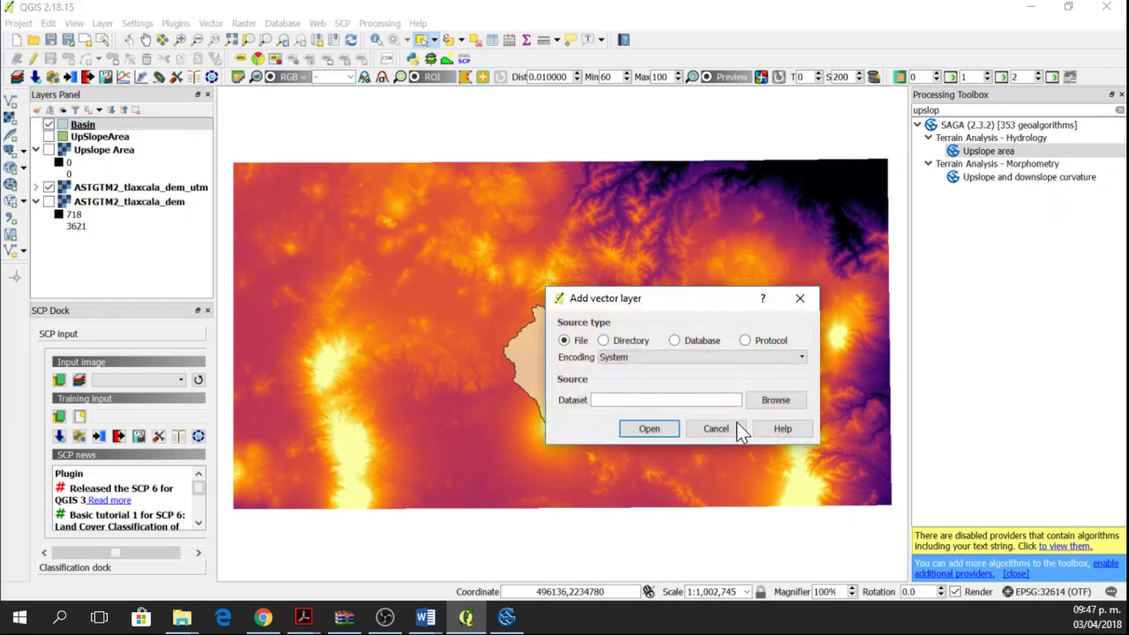
pyautogui.click(769, 400)
pyautogui.scroll(-5, 727, 377)
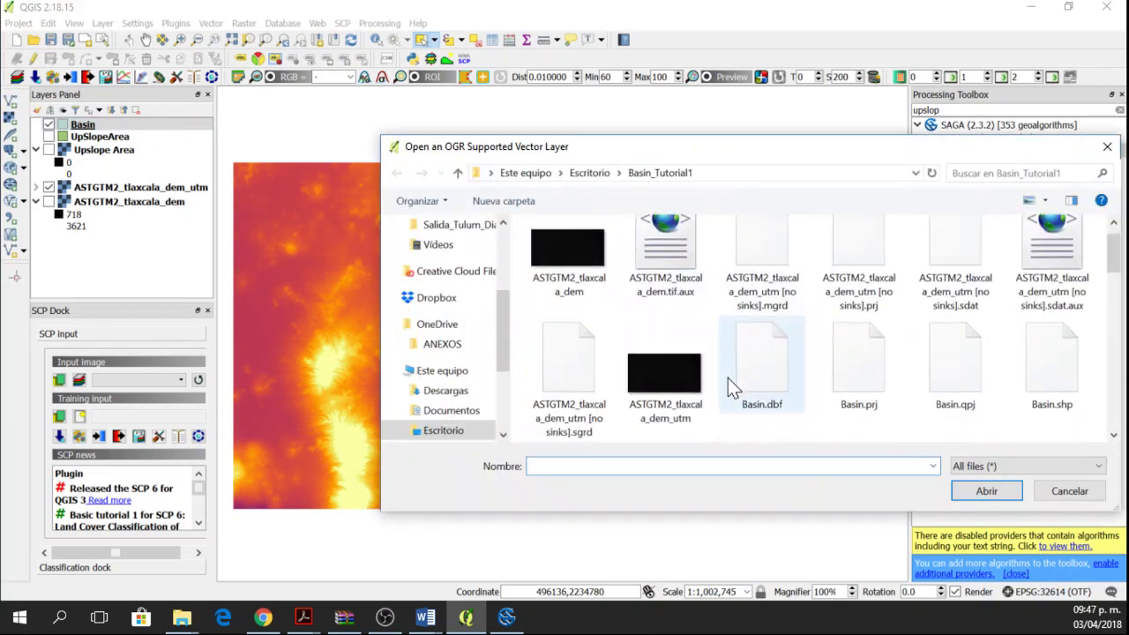
pyautogui.scroll(-2, 723, 379)
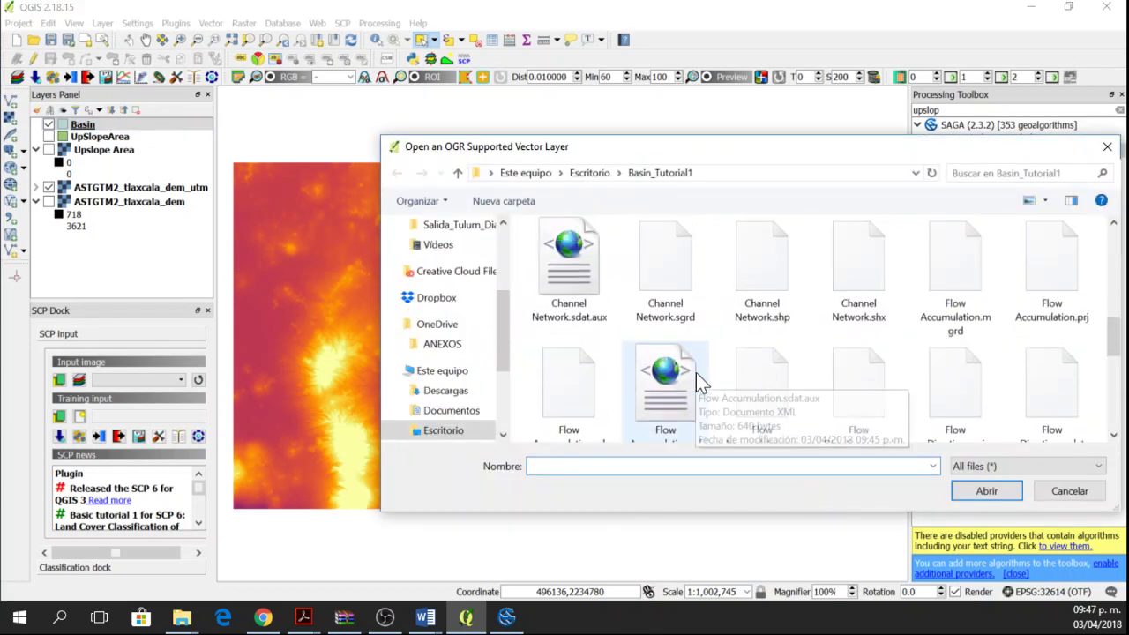
pyautogui.scroll(1, 697, 388)
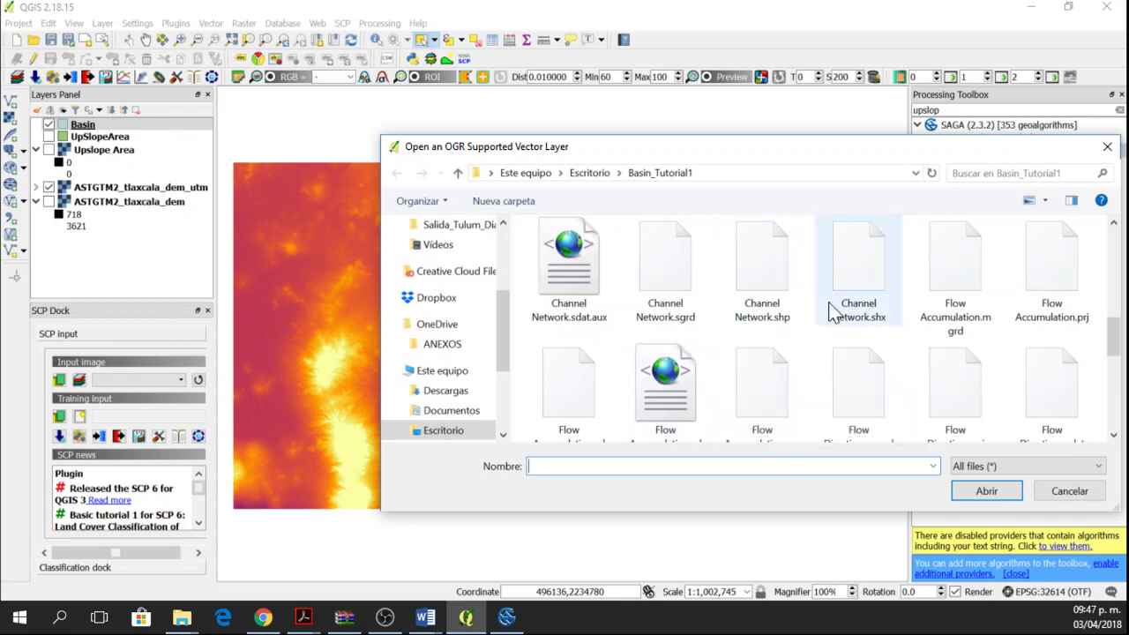
pyautogui.click(769, 321)
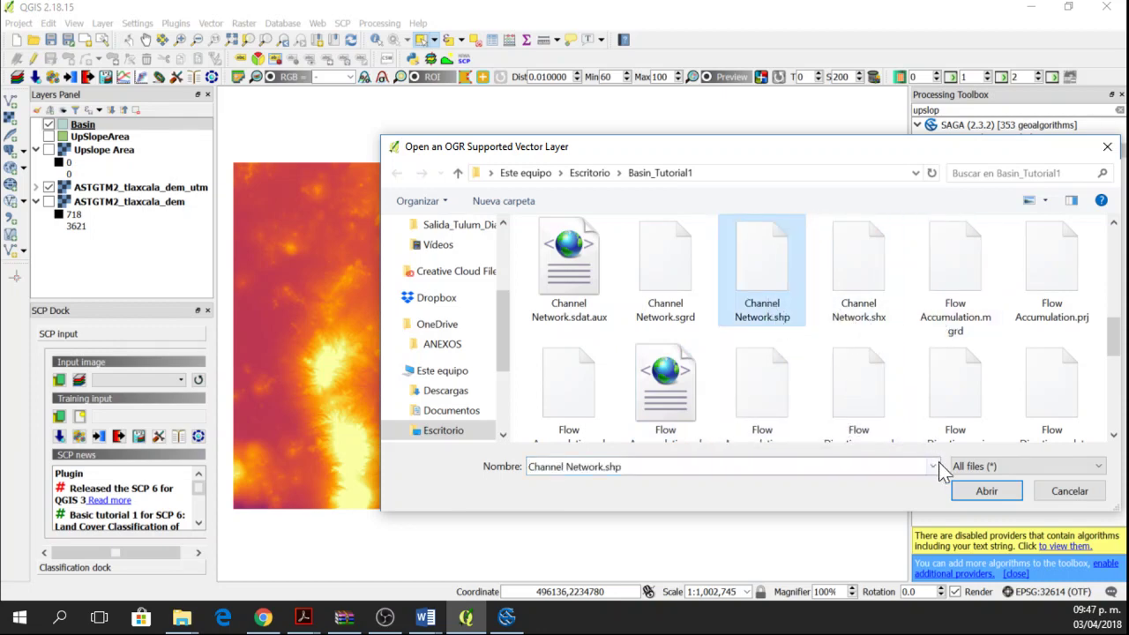
pyautogui.click(974, 491)
pyautogui.click(650, 427)
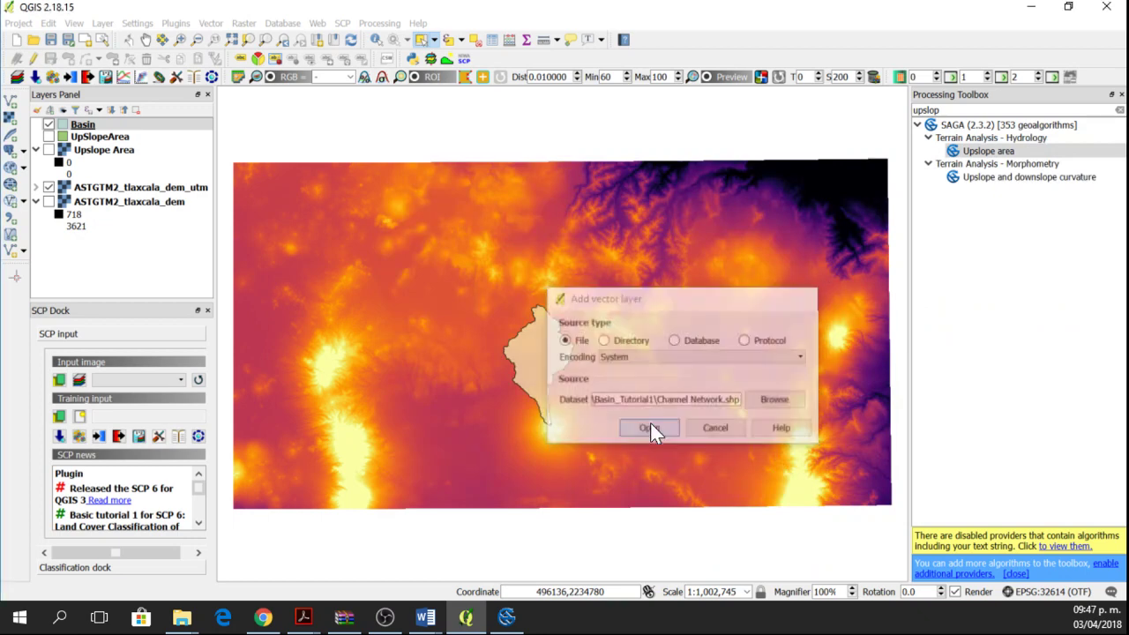